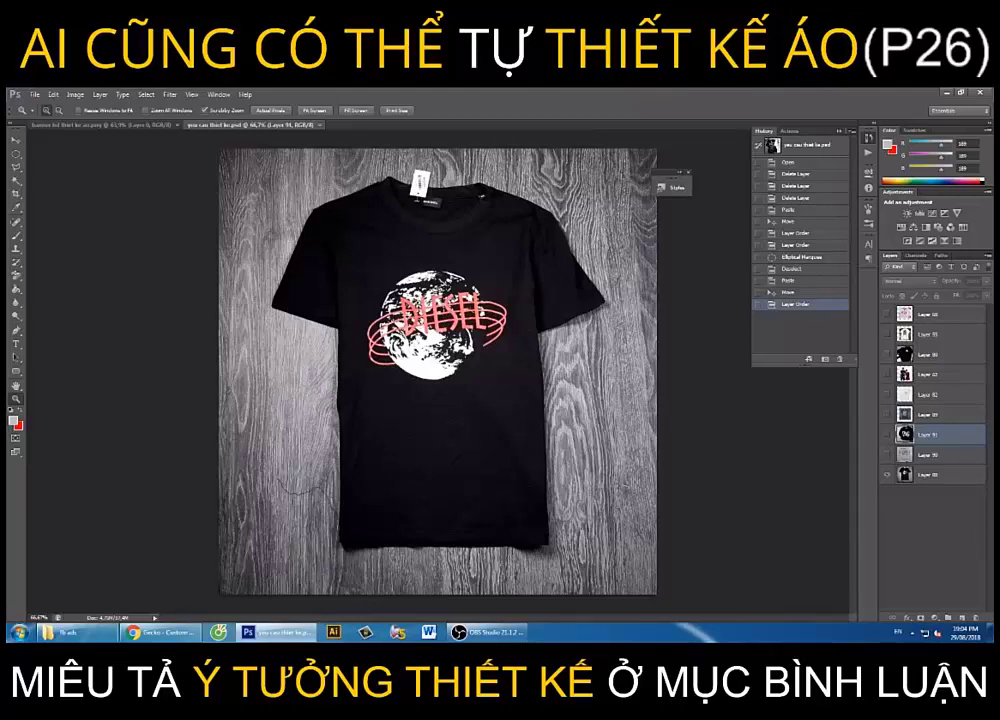
View the DIESEL globe T-shirt mockup at 100%, then bring up the gecko.vn page in Chrome
left_click(332, 250)
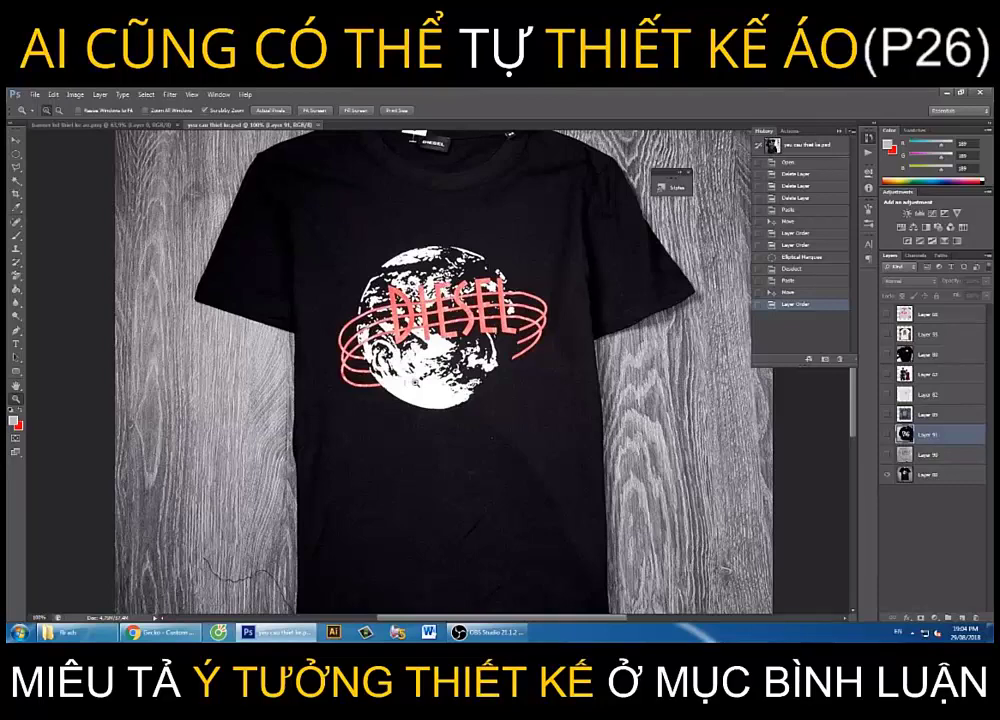
left_click(160, 632)
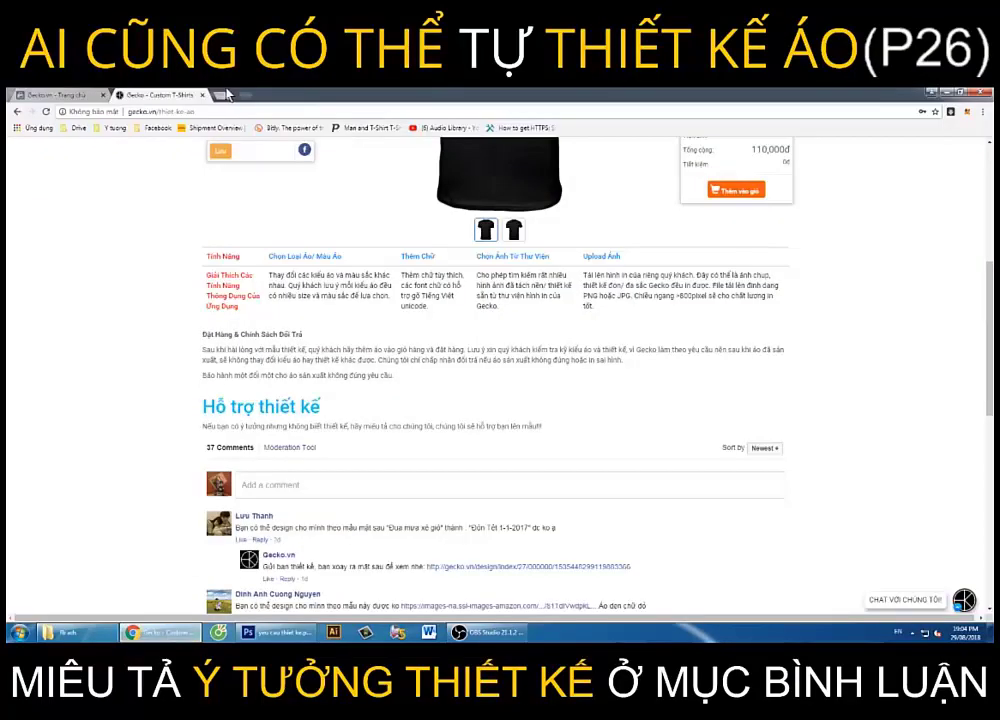
Search Google Images for 'earth silhouette' from a new tab
left_click(320, 95)
type("google.com")
key("Return")
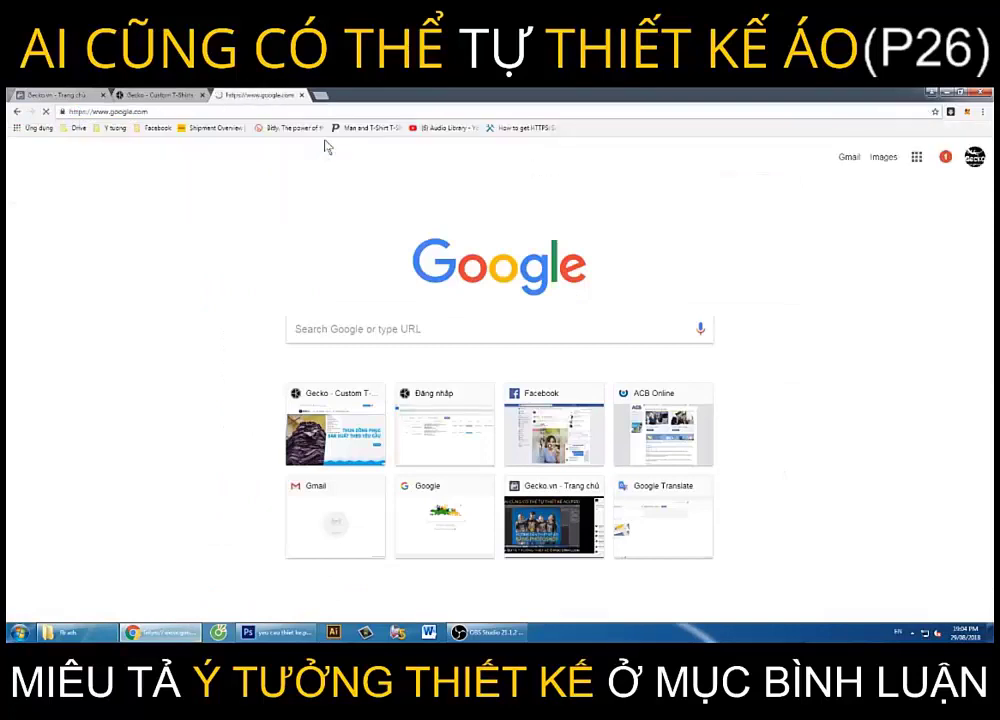
left_click(898, 153)
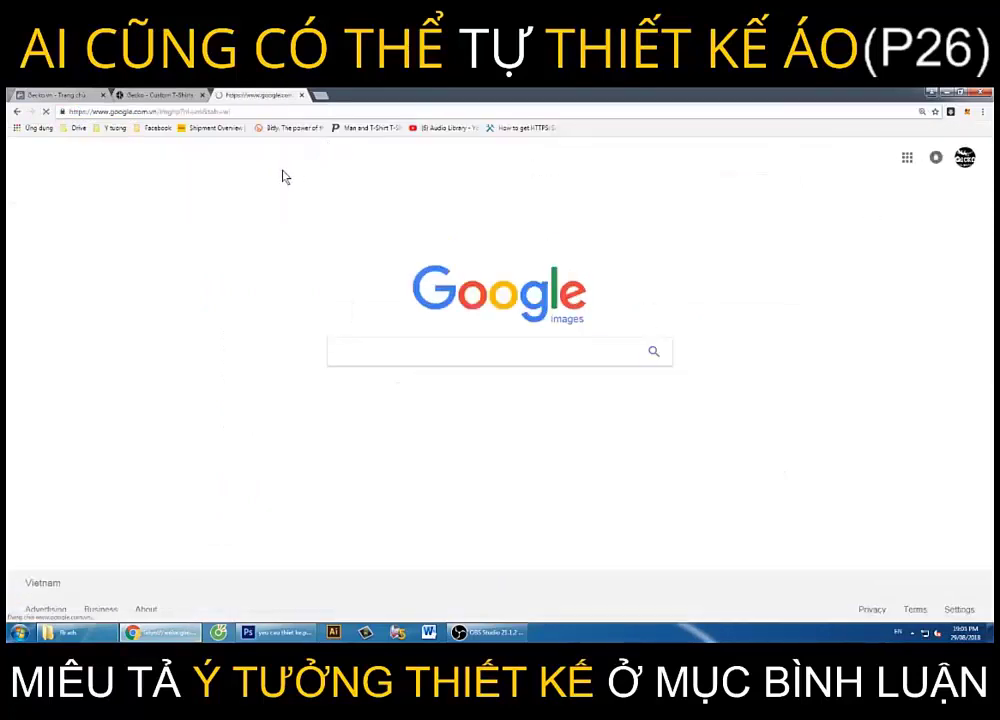
type("ear")
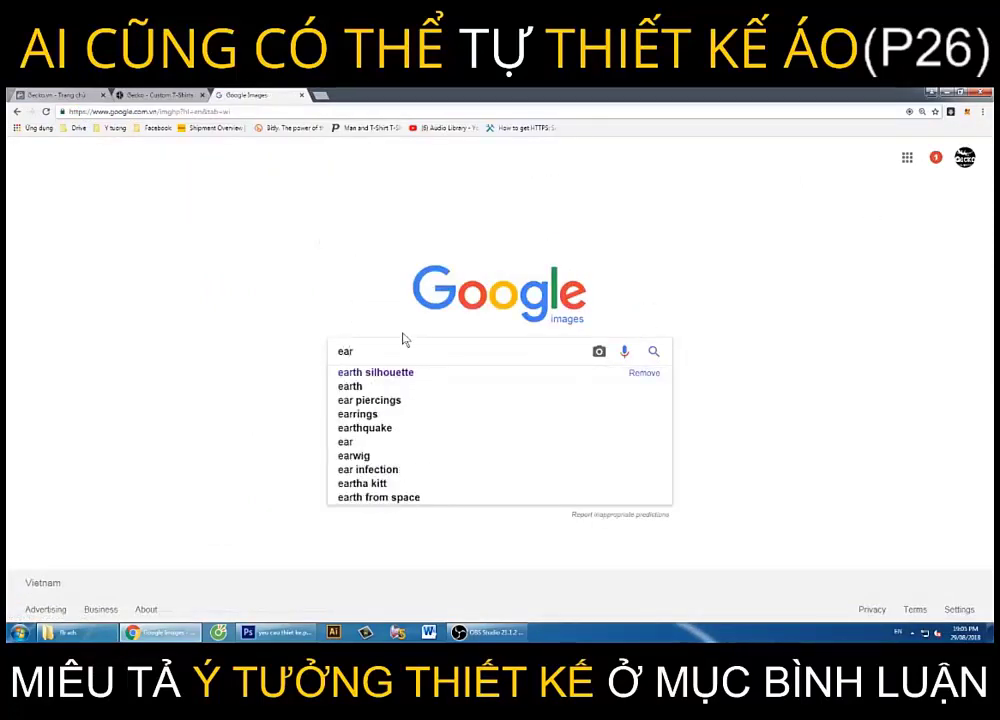
type("th ")
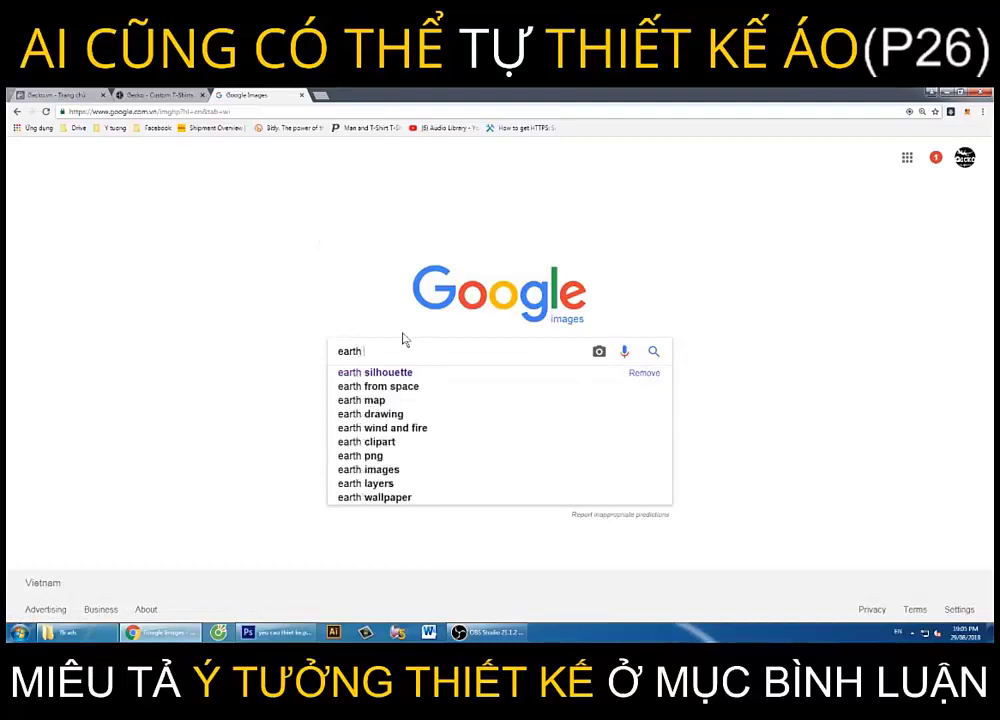
type("si")
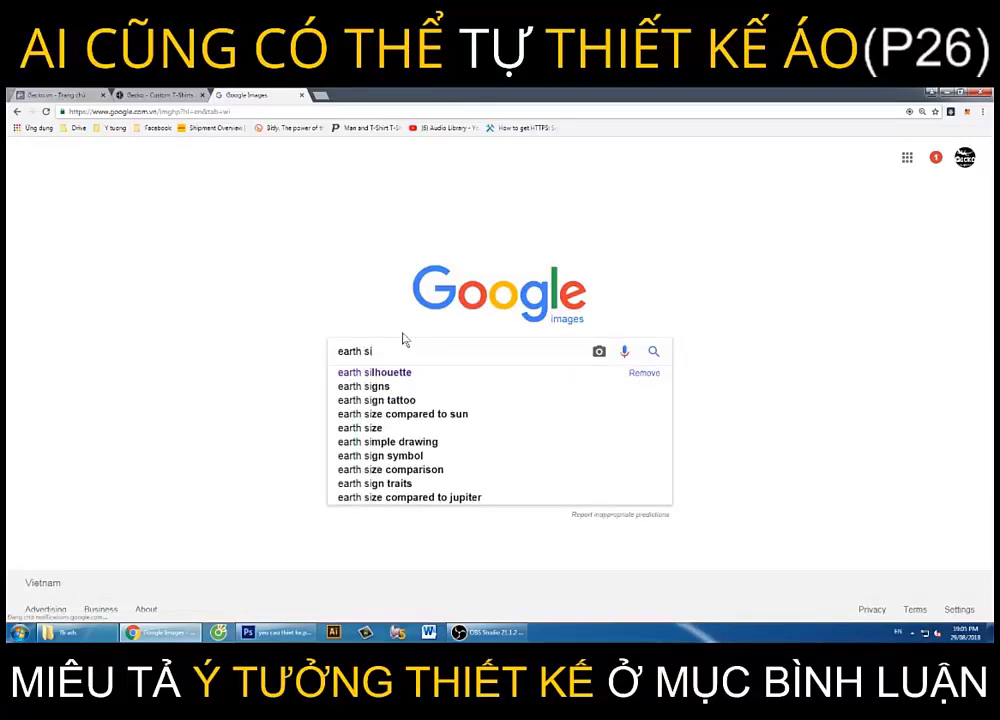
type("l")
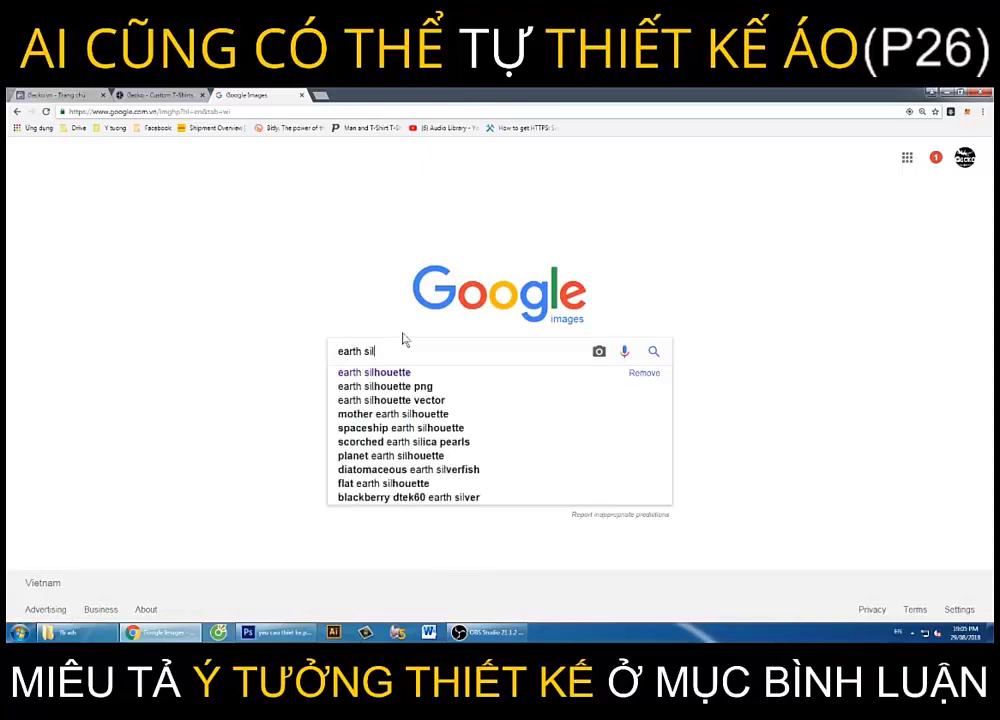
type("houe")
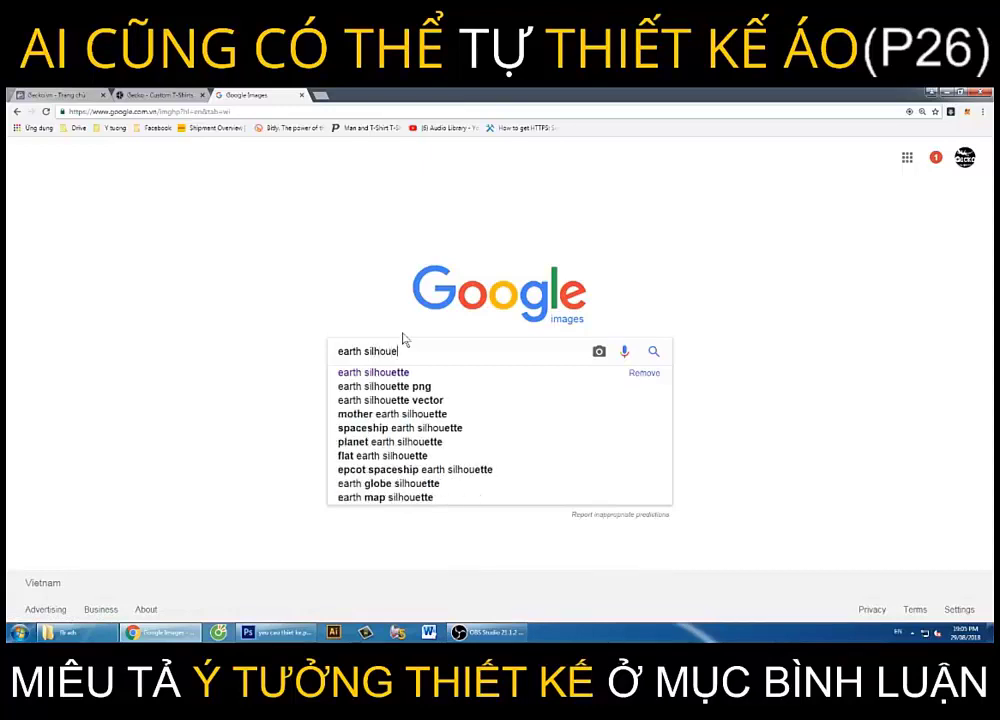
type("tte")
key("Return")
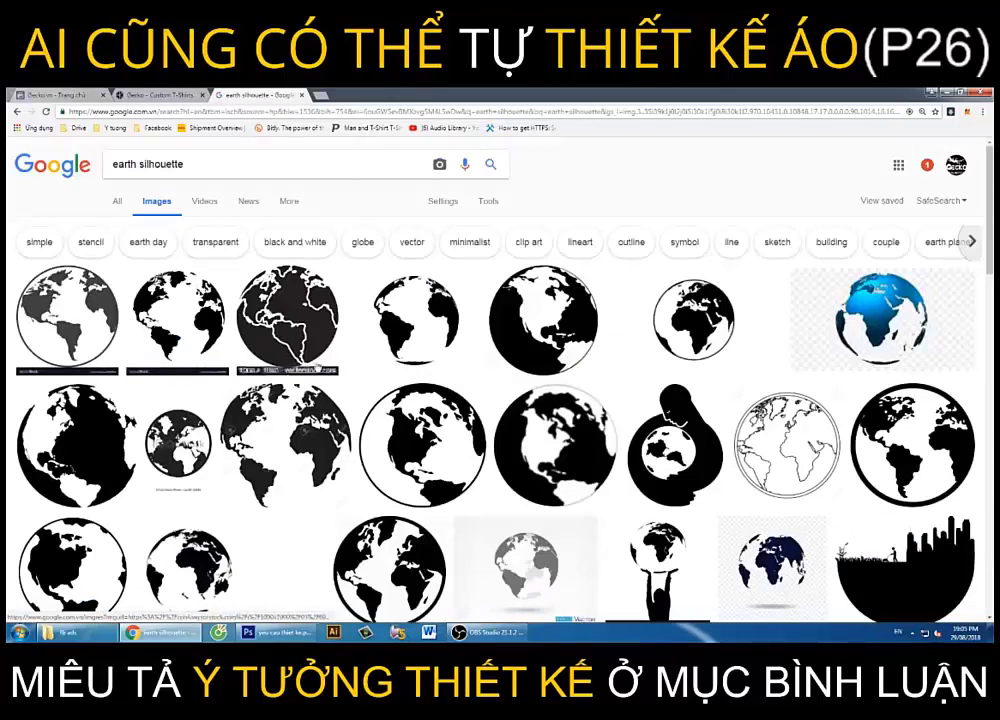
Preview the Clker black-and-white globe clip art and save it as black-and-white-globe.svg
scroll(210, 390, "down", 1)
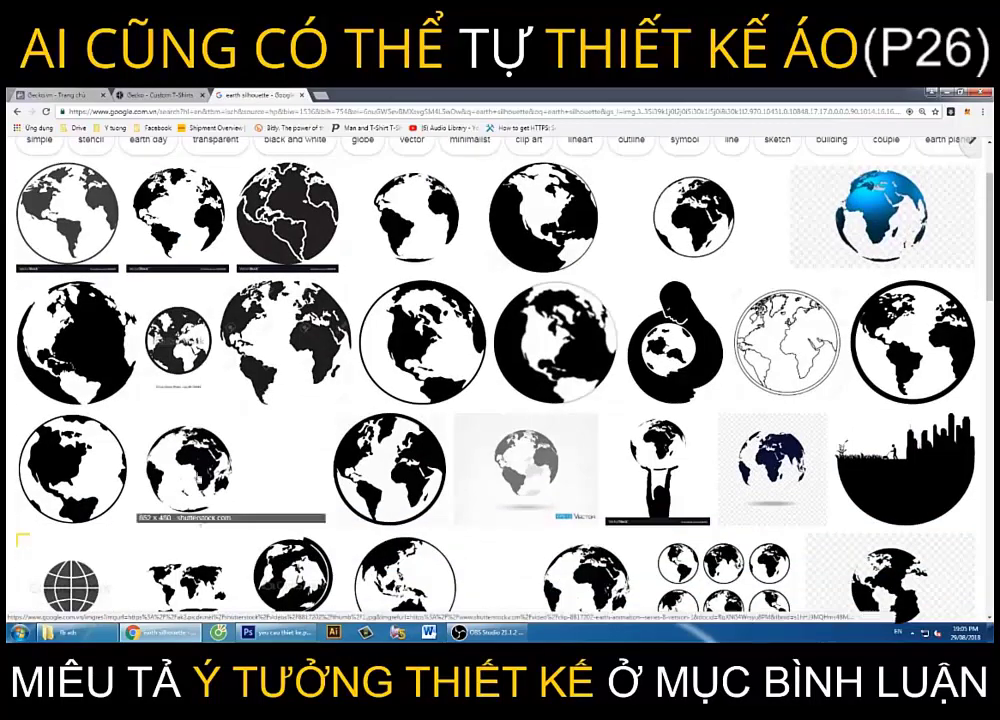
scroll(250, 386, "down", 2)
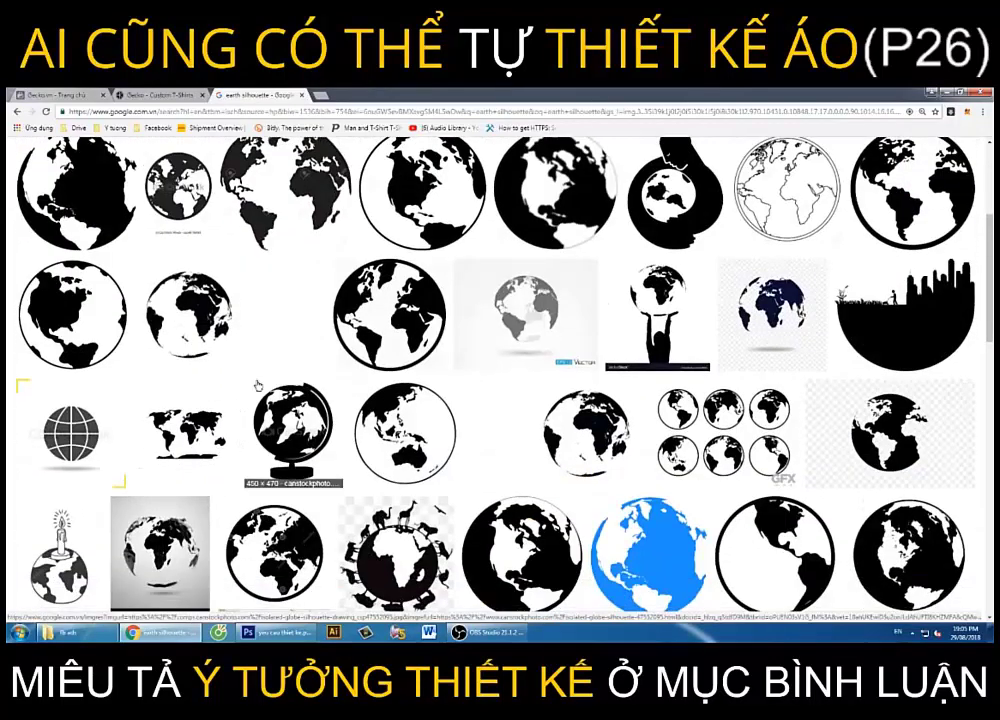
scroll(560, 430, "down", 2)
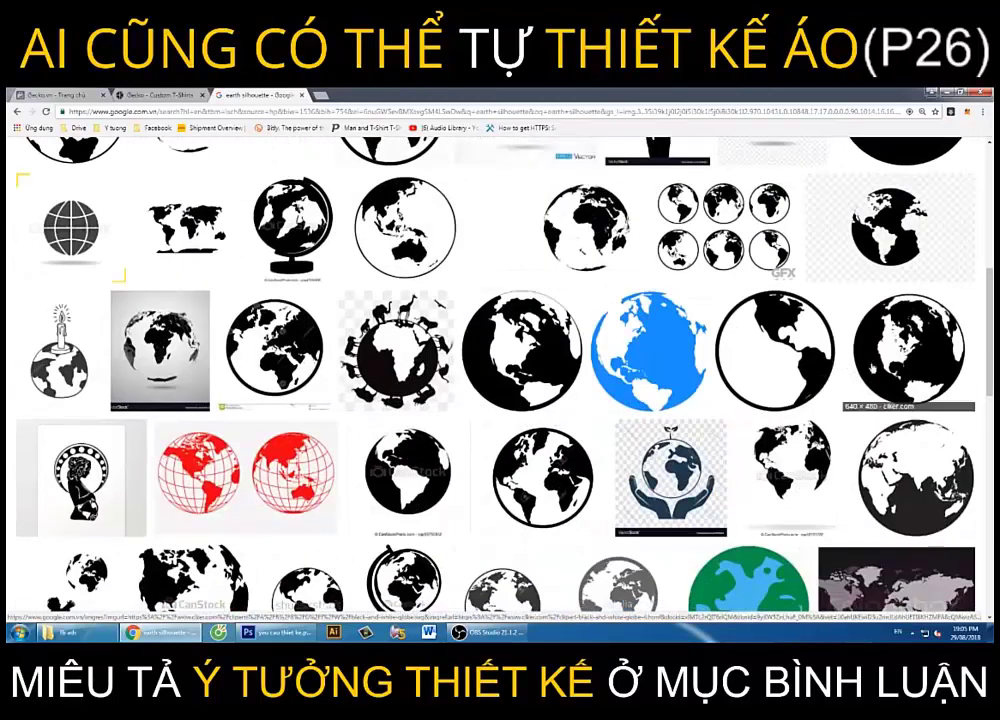
scroll(286, 413, "down", 2)
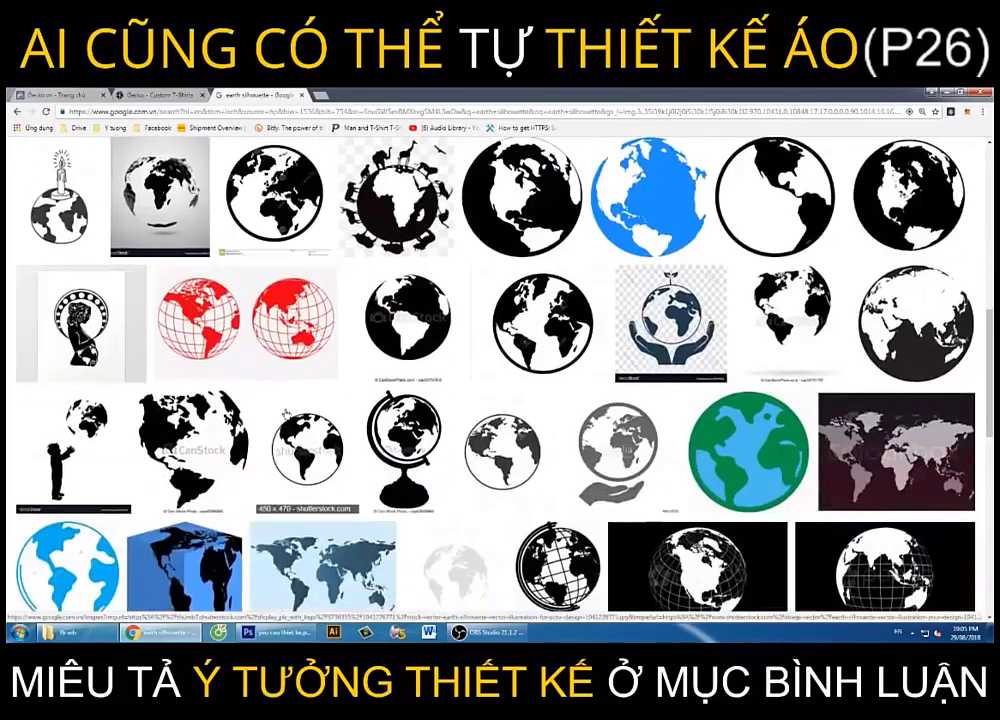
scroll(300, 450, "up", 2)
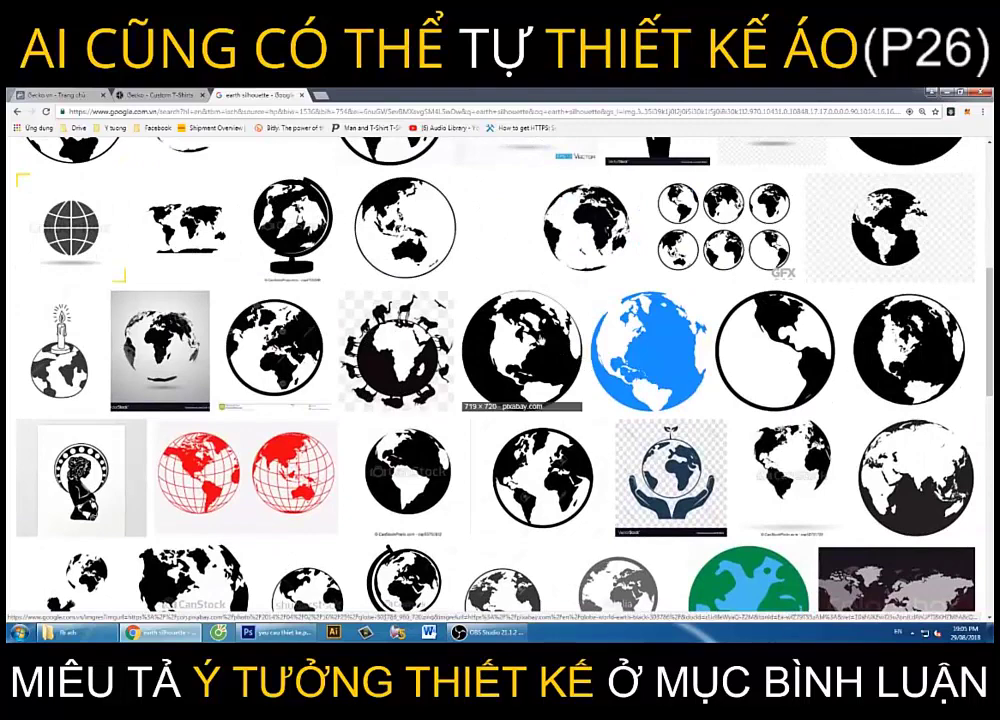
left_click(520, 330)
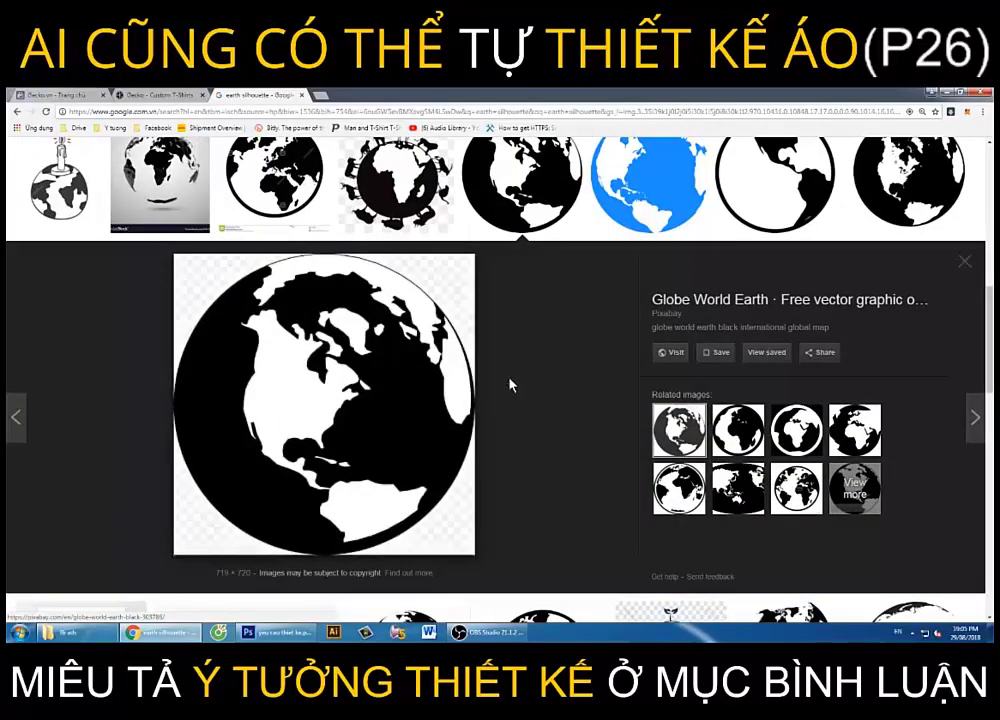
scroll(510, 383, "up", 3)
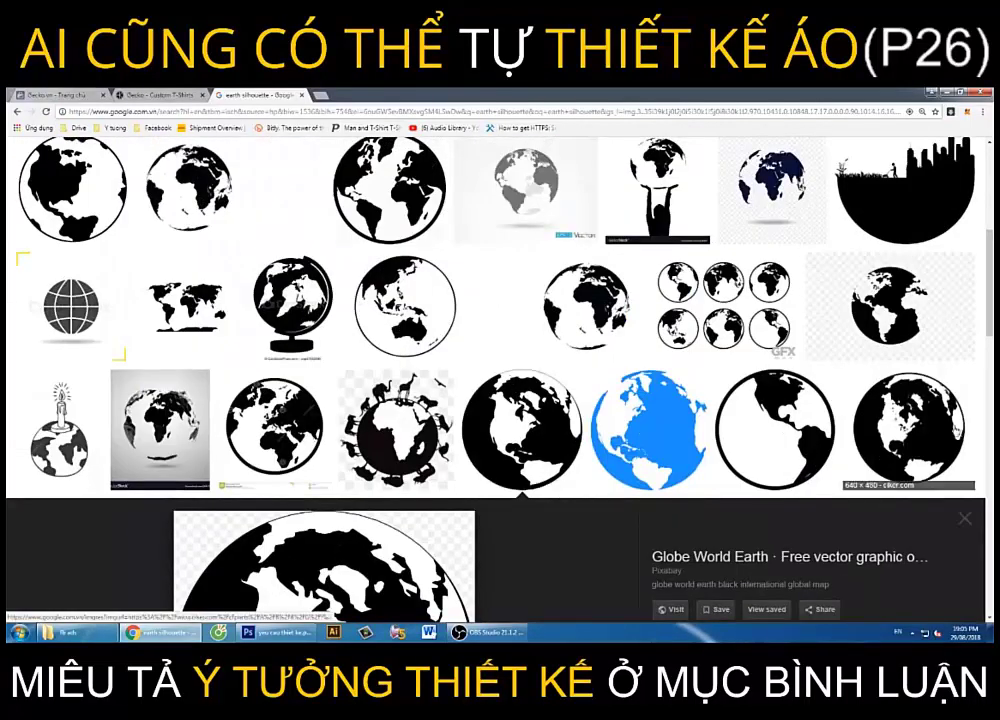
left_click(915, 440)
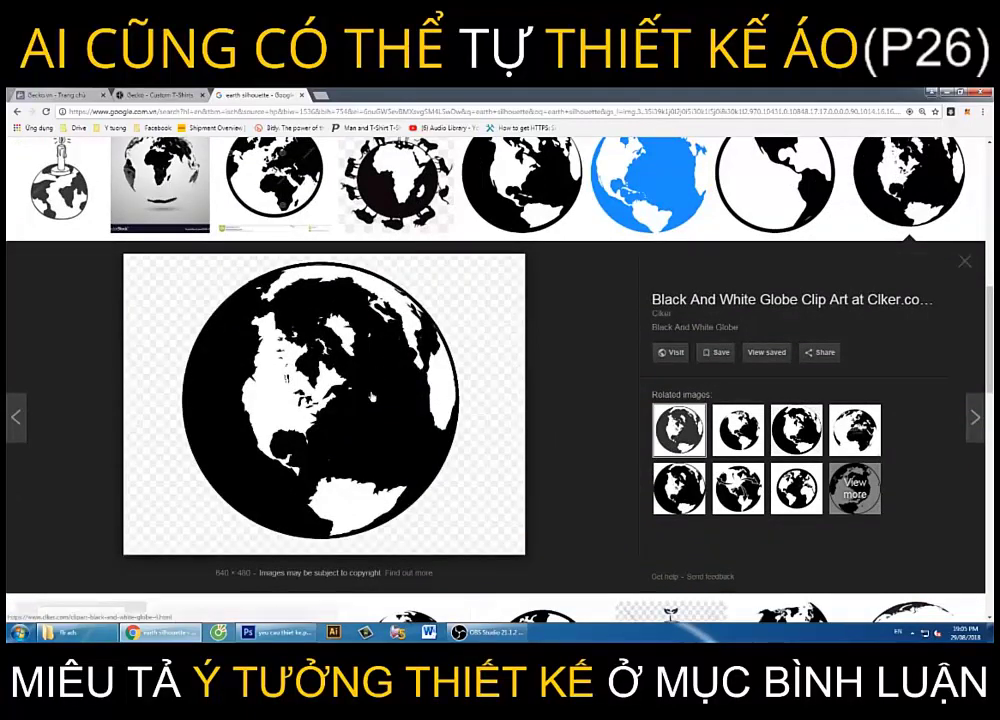
right_click(326, 371)
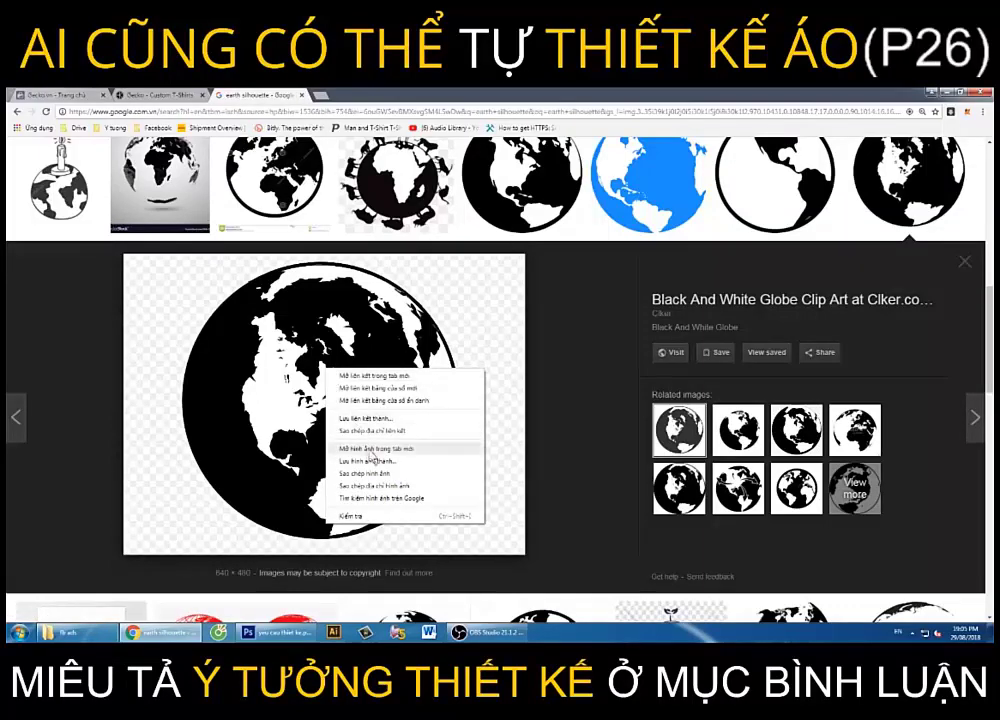
left_click(411, 463)
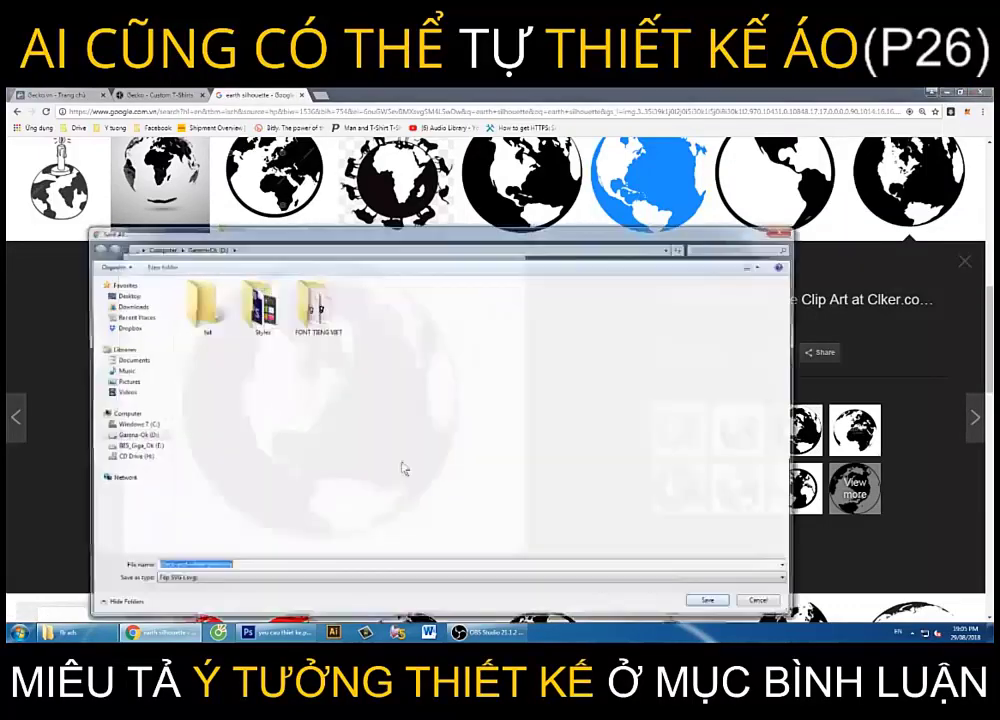
key("Return")
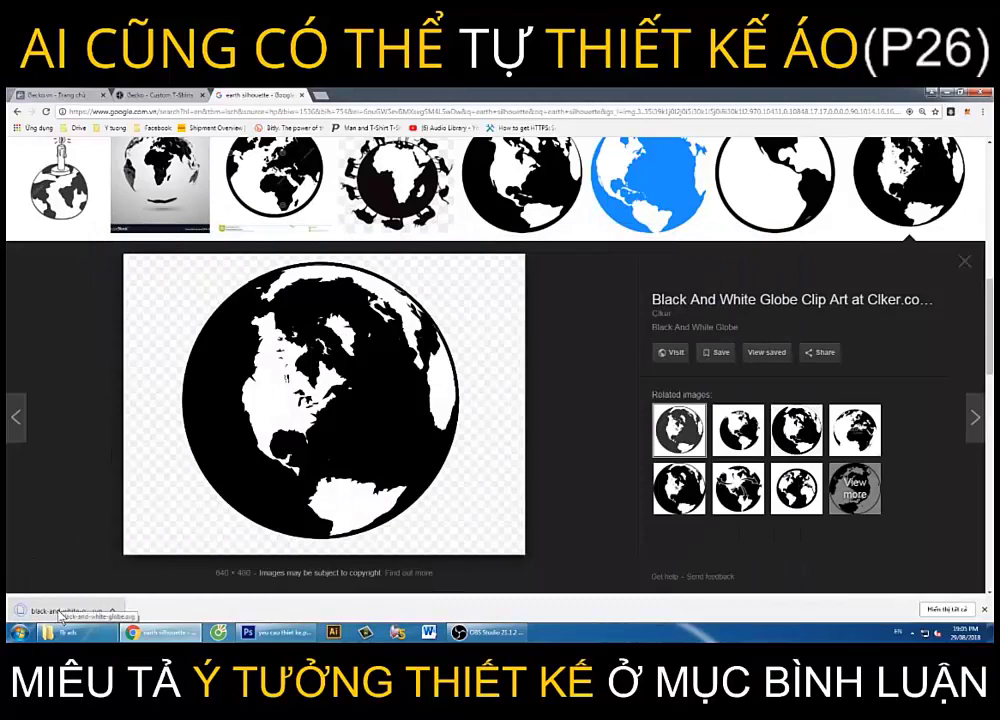
Check the downloaded globe file and its .svg file path
left_click(60, 612)
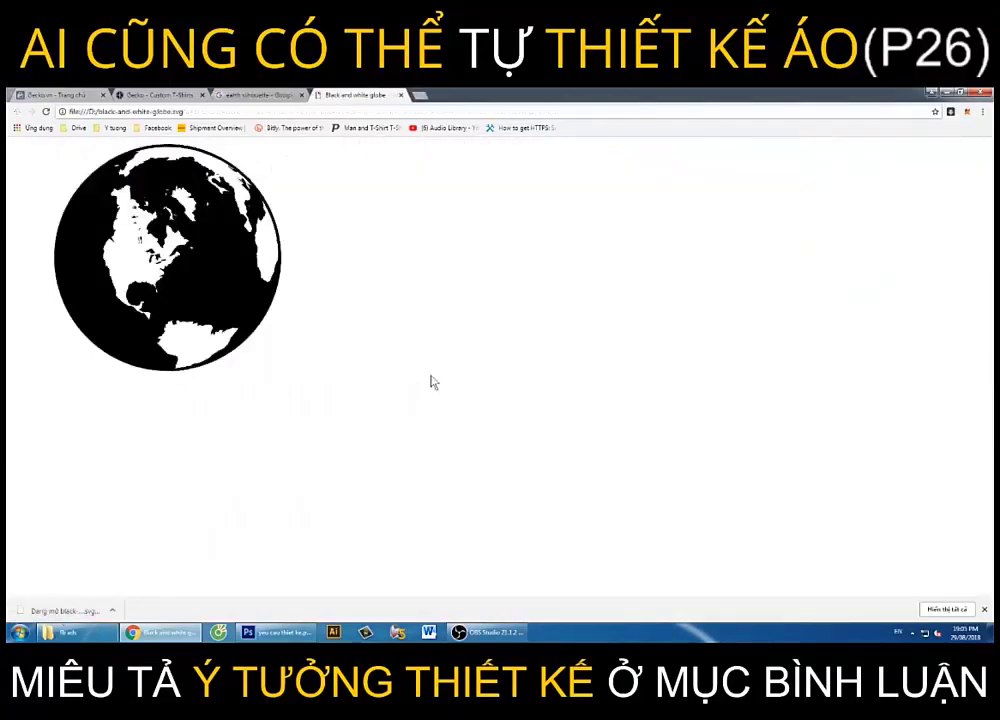
left_click(113, 611)
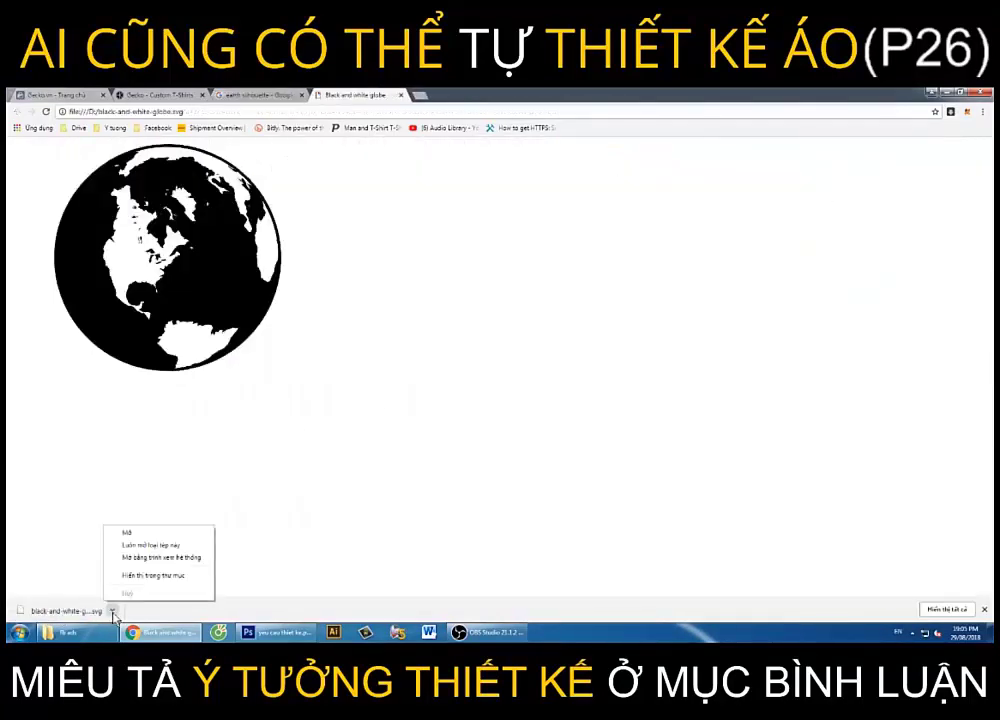
left_click(324, 428)
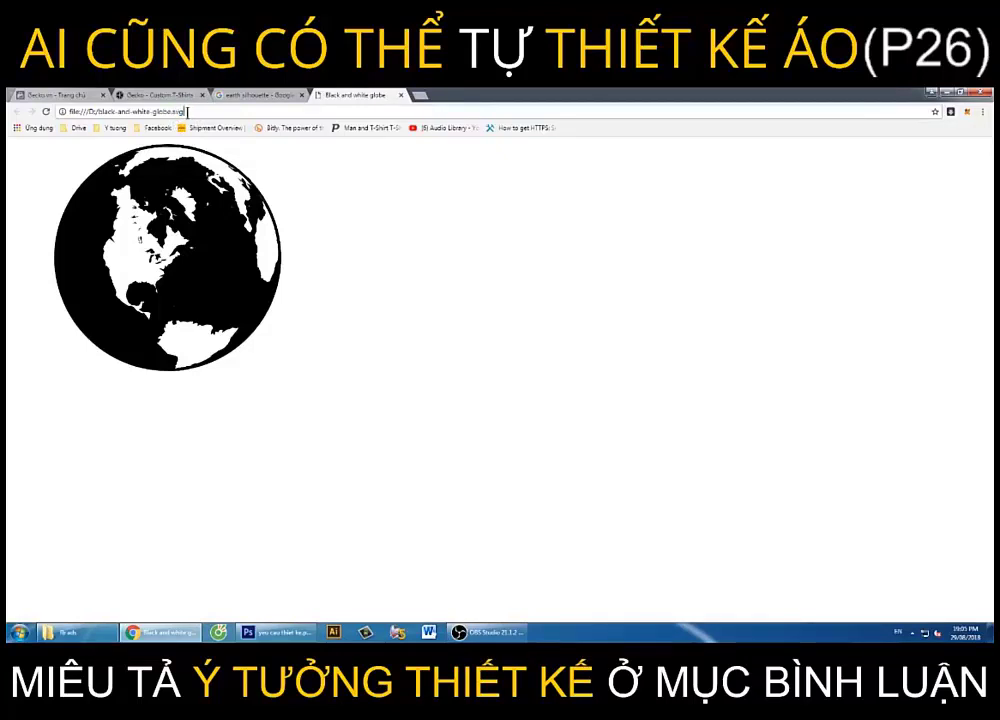
left_click_drag(187, 111, 175, 114)
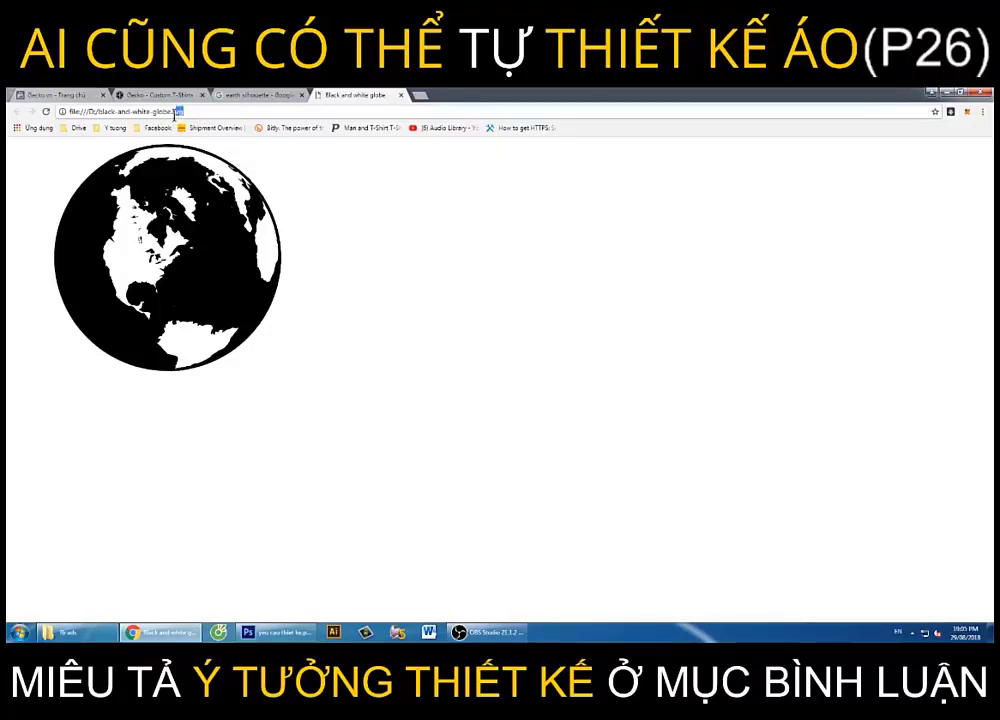
Search the web for an 'svg to png' converter in a new tab
left_click(420, 95)
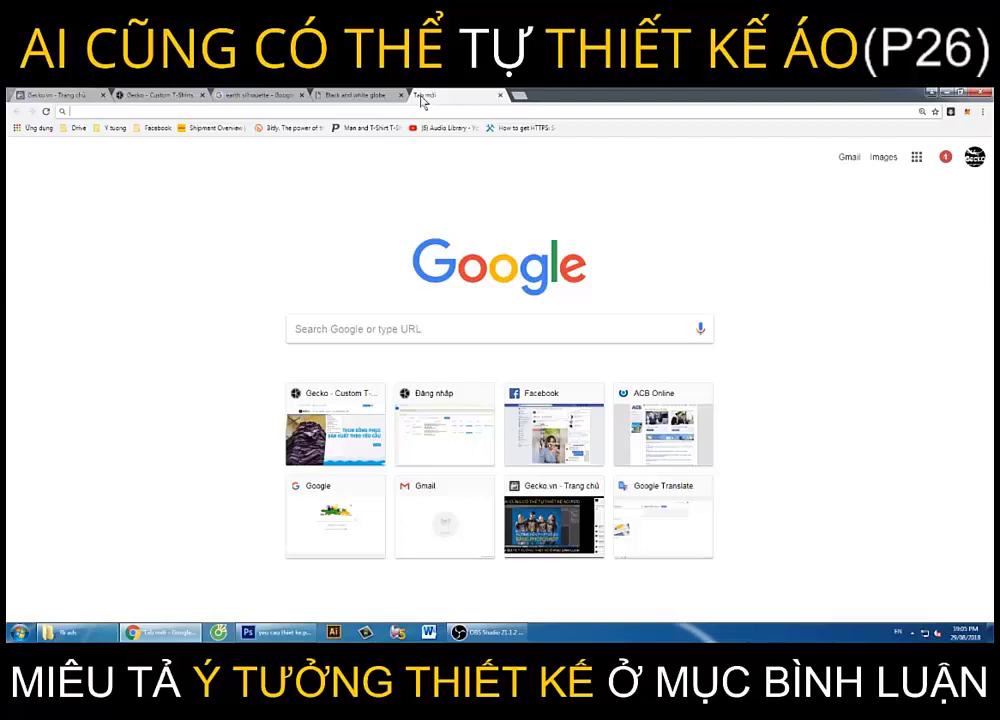
type("s")
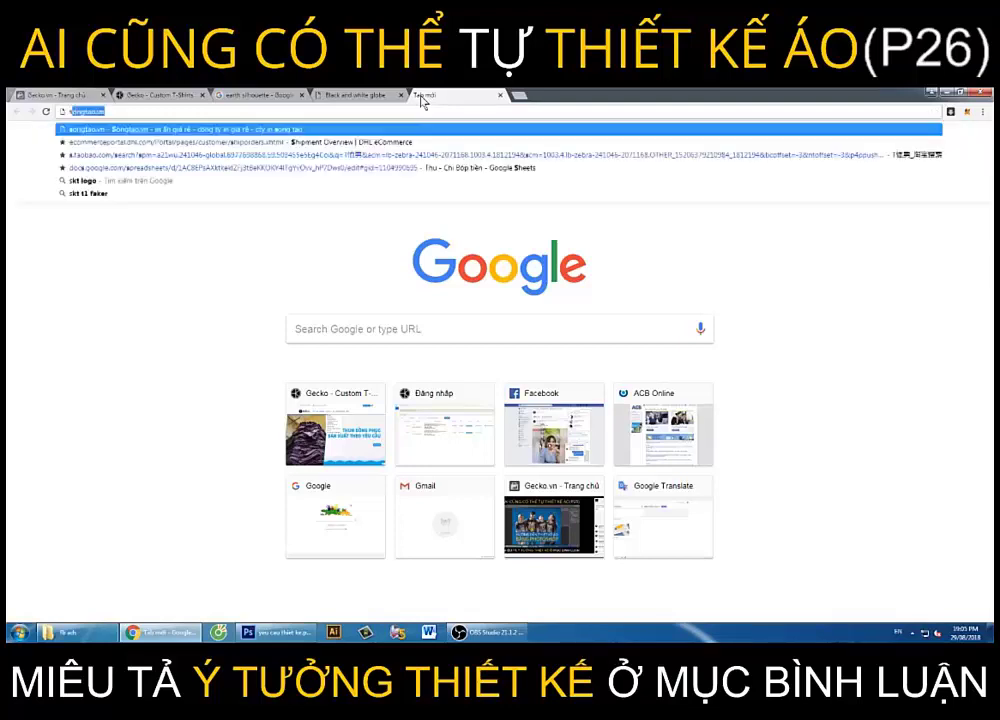
type("vg to png")
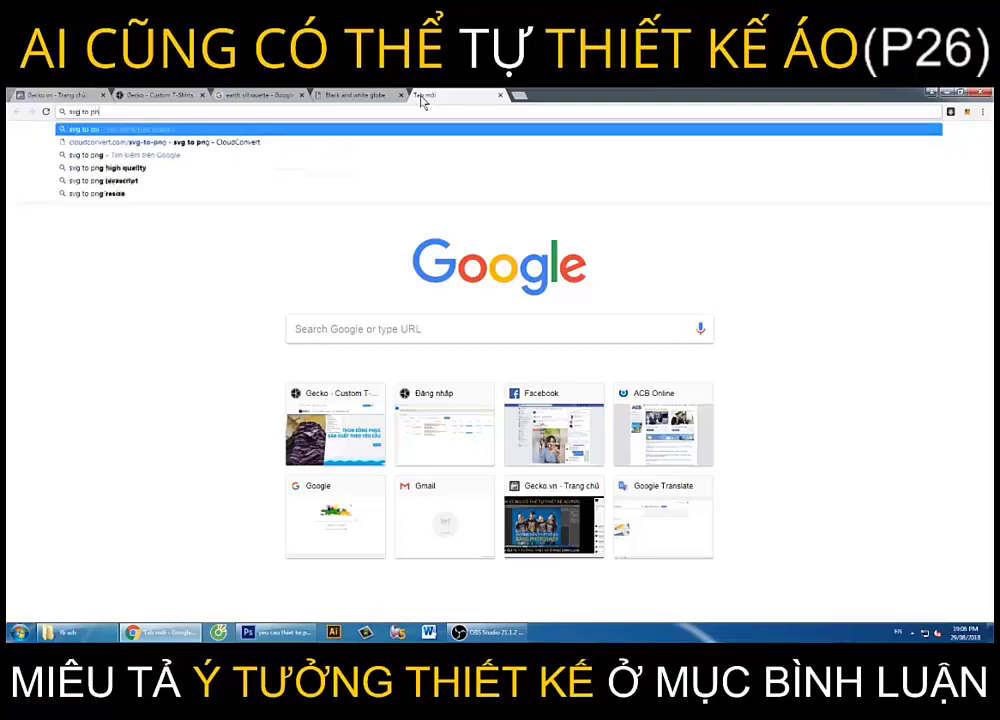
key("Return")
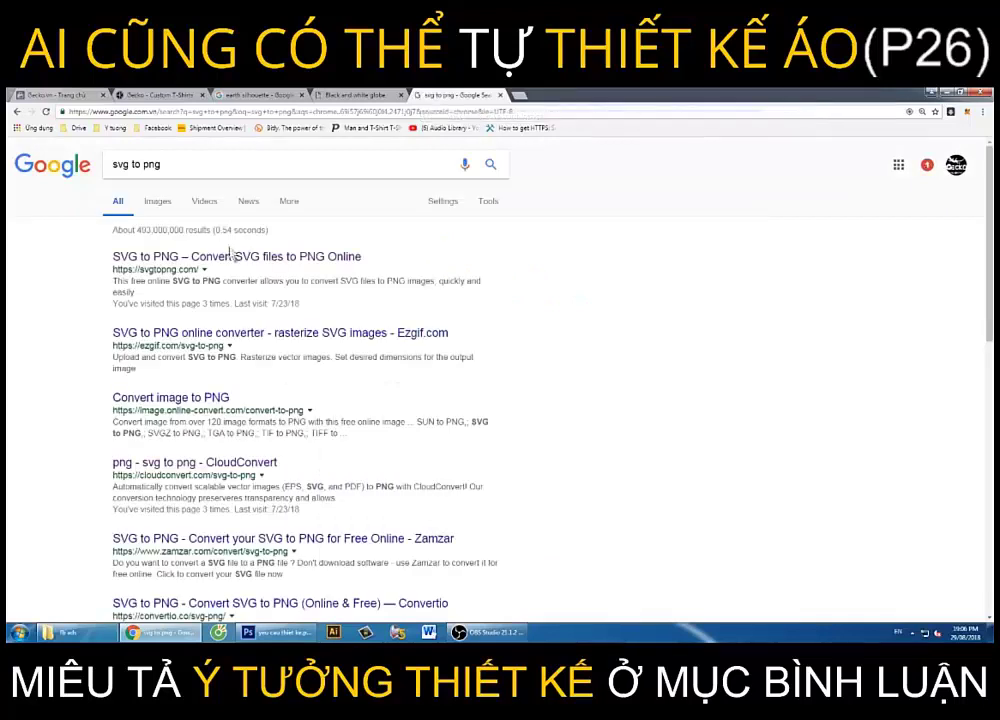
left_click(150, 165)
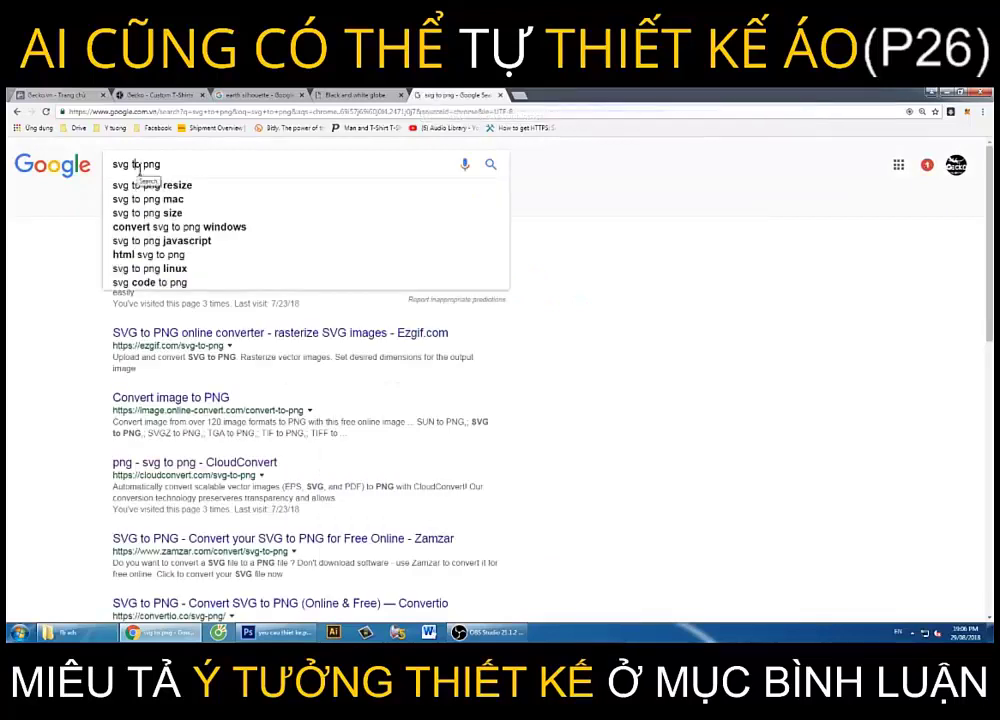
left_click(592, 254)
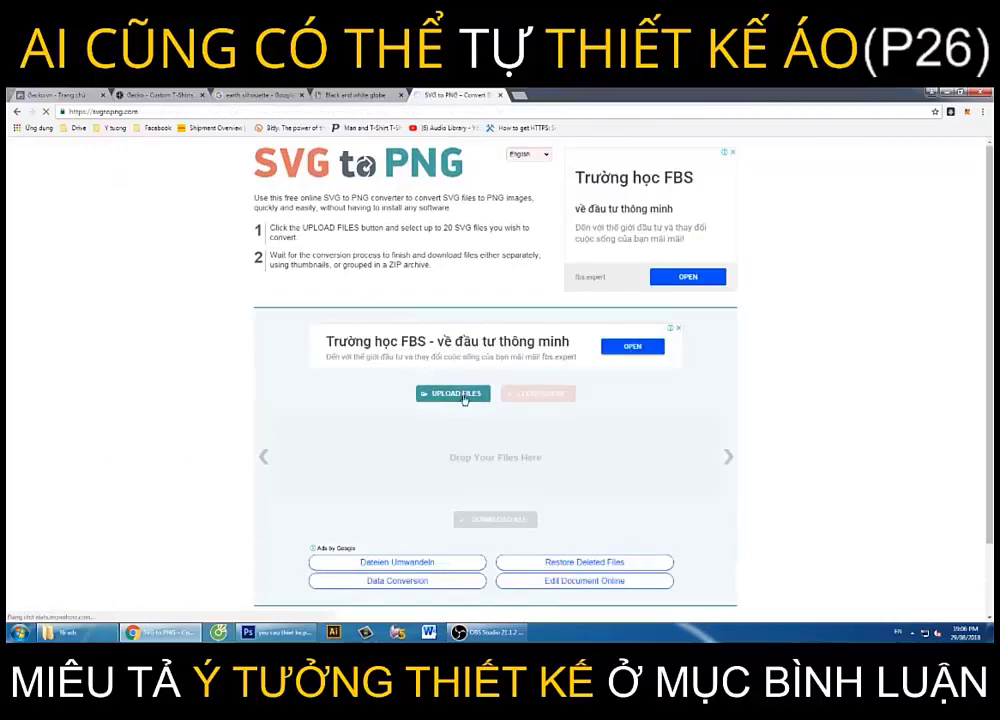
Upload the globe SVG to svgtopng.com and download the converted PNG
left_click(458, 397)
double_click(370, 310)
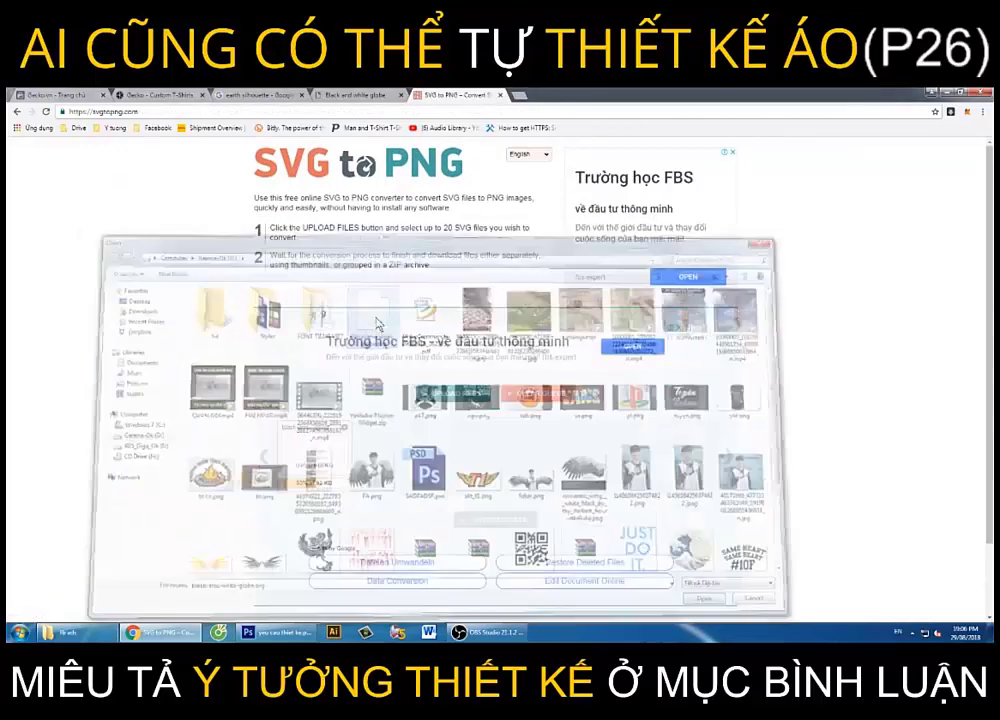
scroll(437, 449, "down", 2)
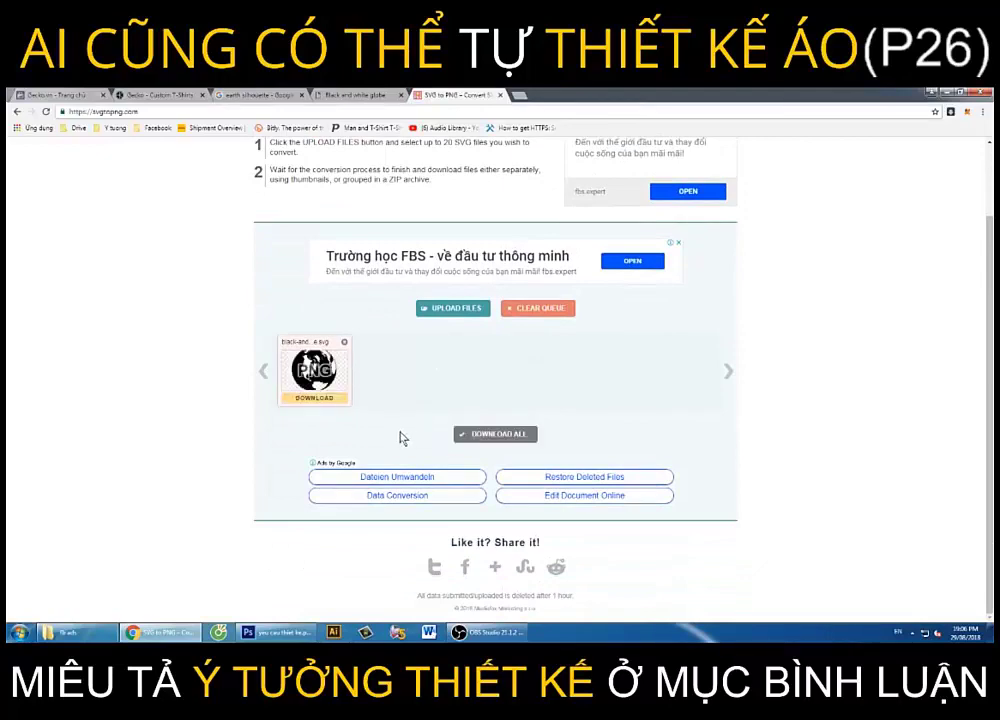
left_click(327, 403)
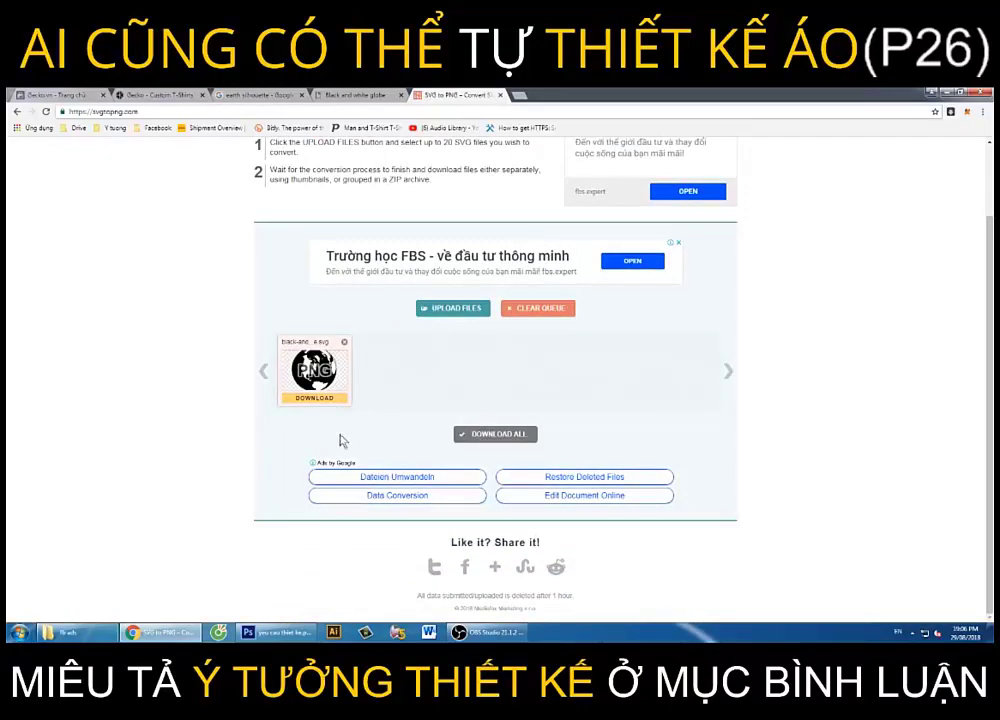
Save black-and-white-globe.png, crop its canvas taller with transparent space above and below, then return to the T-shirt design
left_click(711, 603)
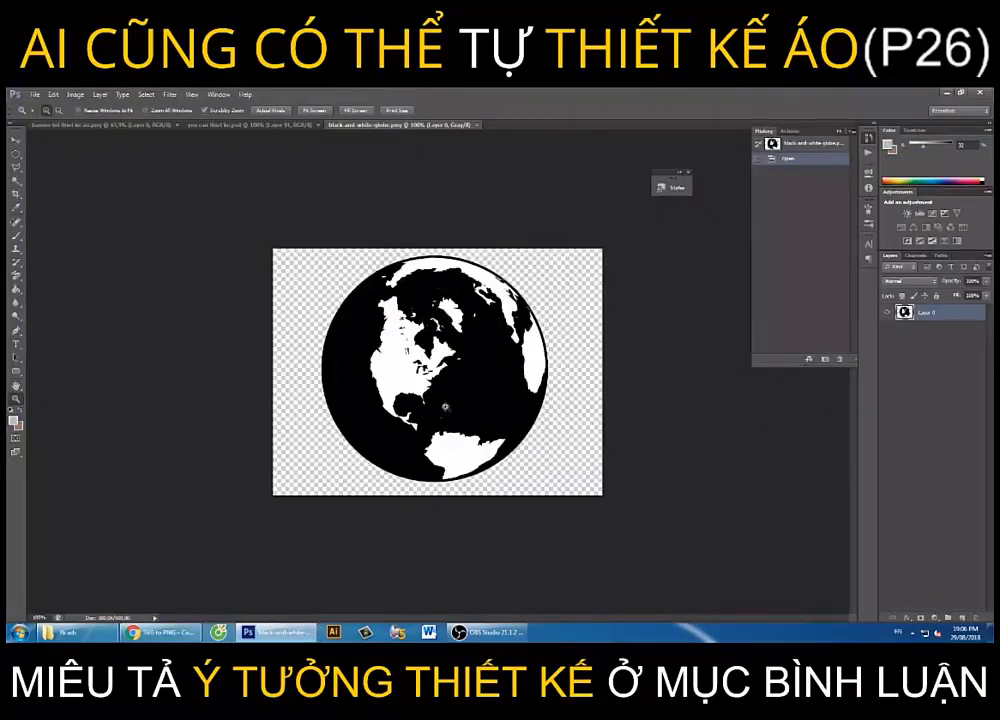
key("c")
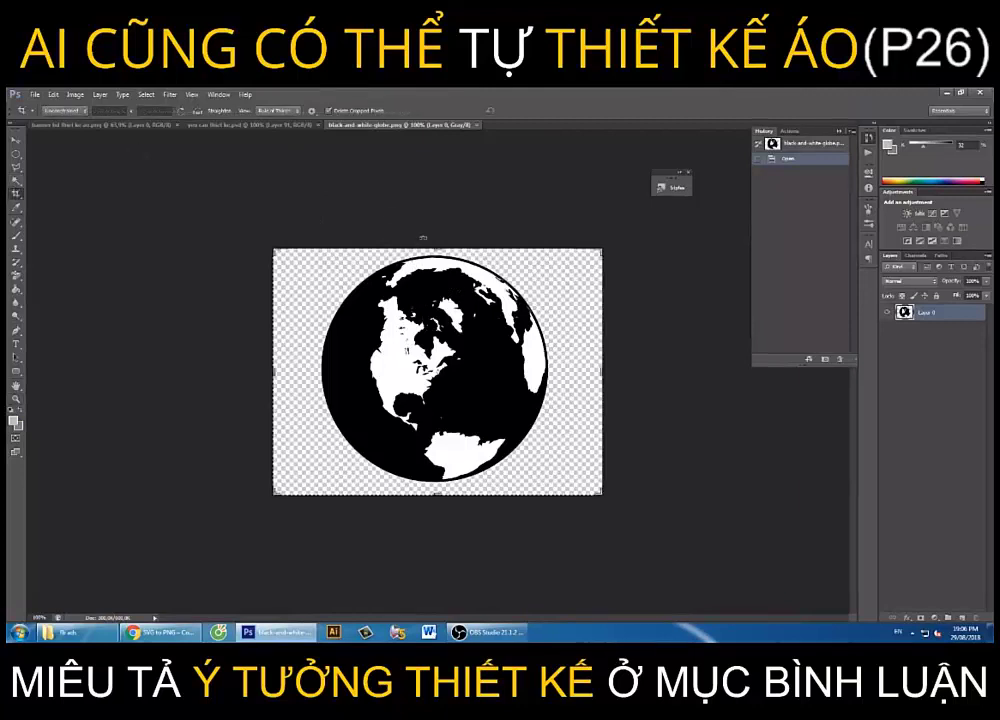
right_click(16, 195)
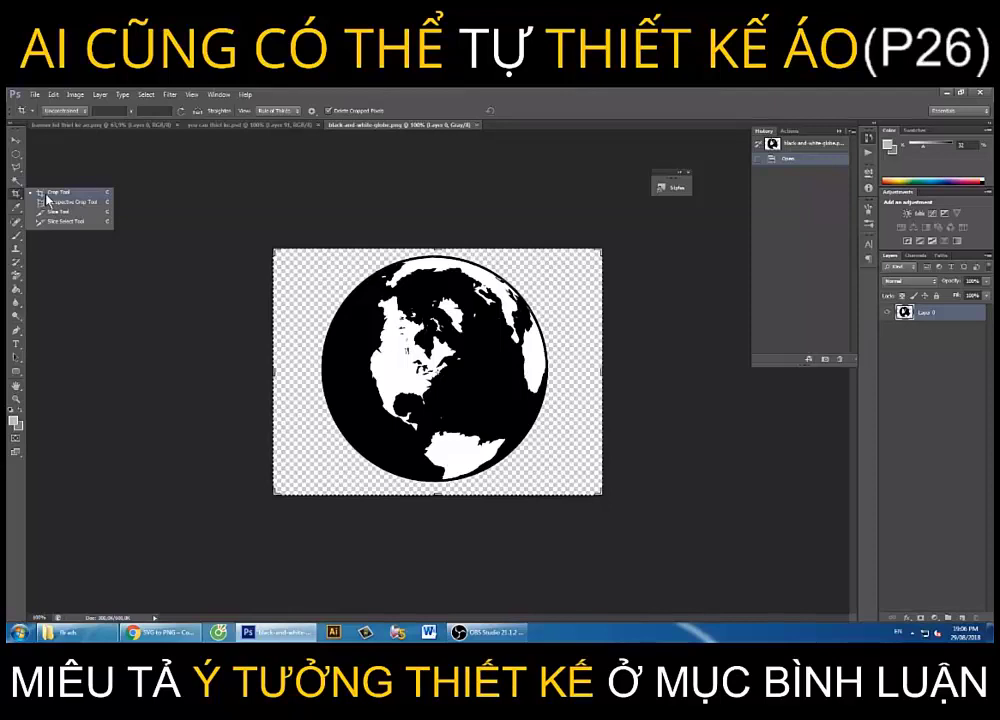
left_click(47, 199)
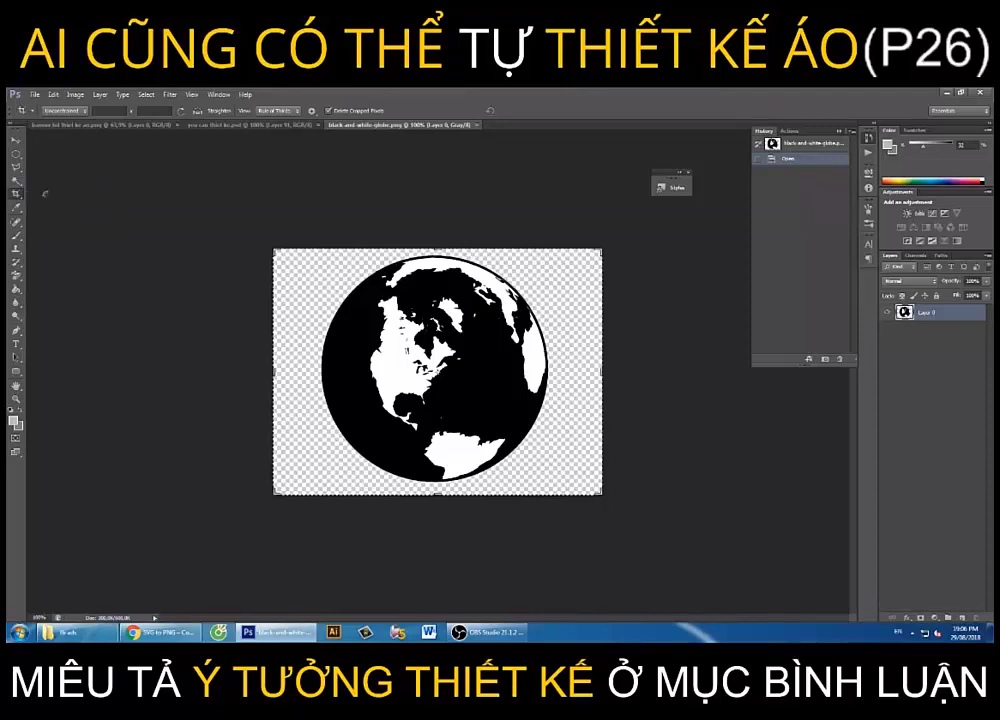
left_click_drag(437, 249, 441, 212)
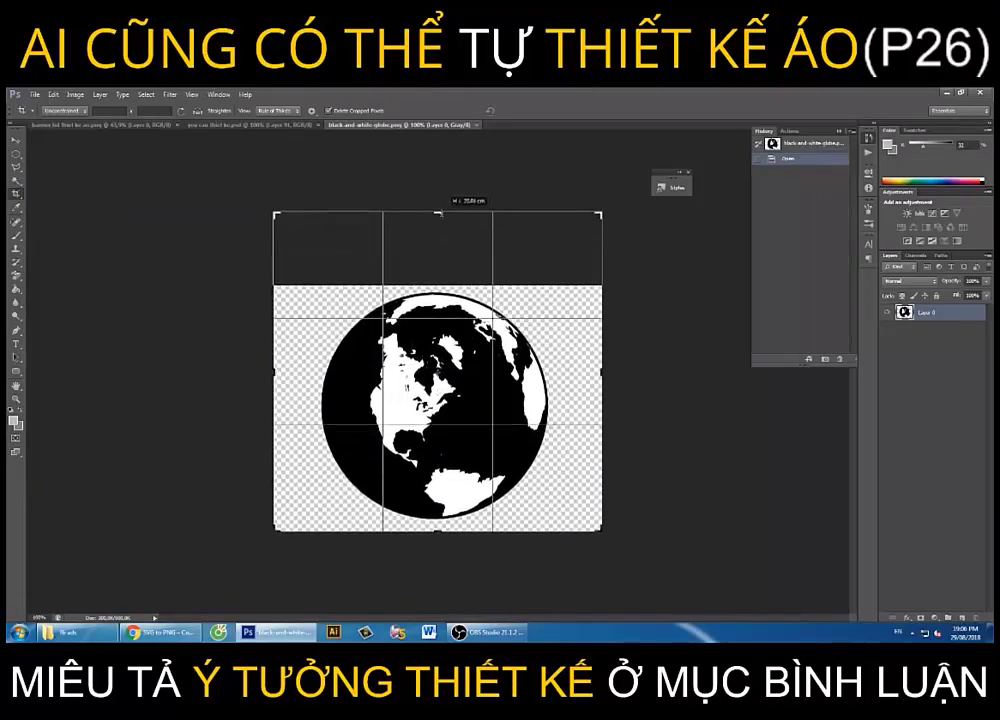
left_click_drag(438, 531, 439, 587)
key("Return")
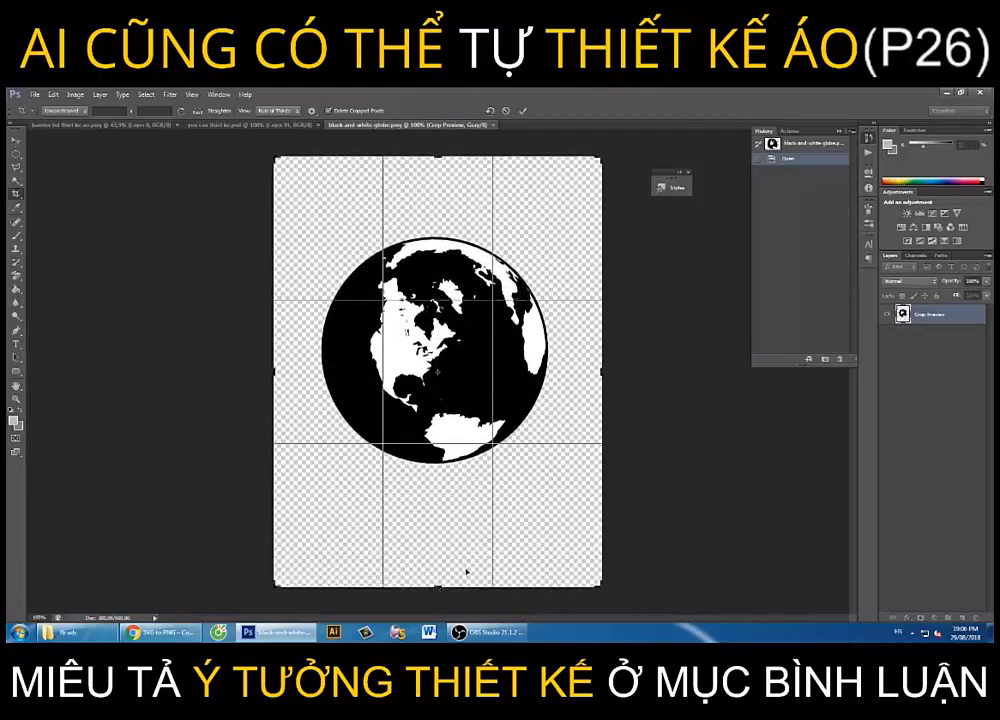
left_click(262, 126)
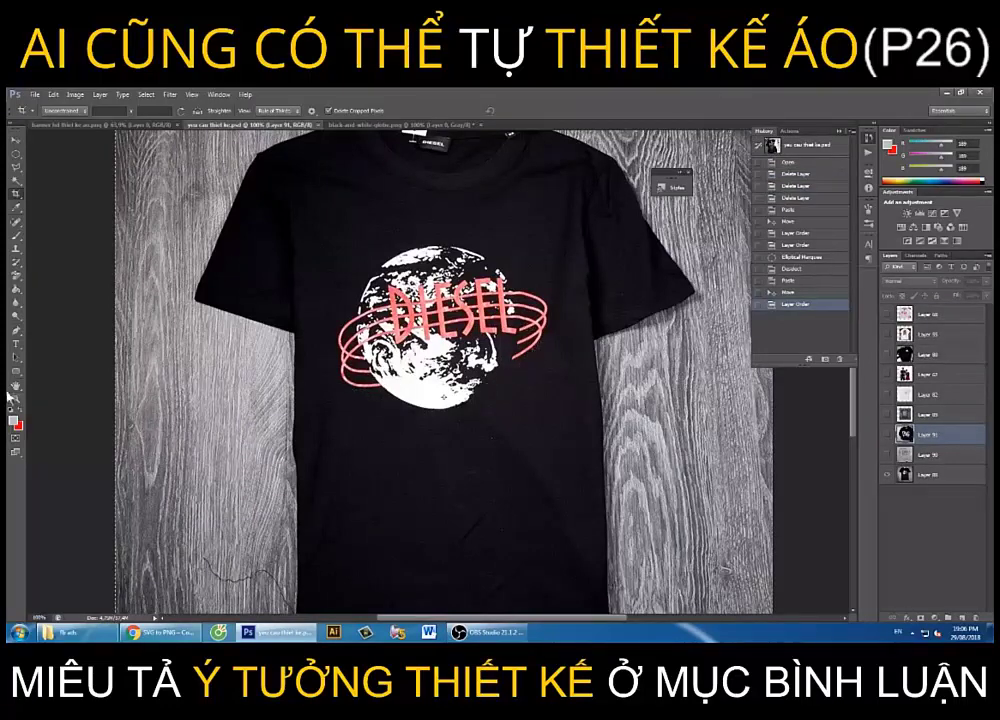
Zoom in on the DIESEL shirt's orbit rings, then go back to the globe document
key("z")
left_click(480, 355)
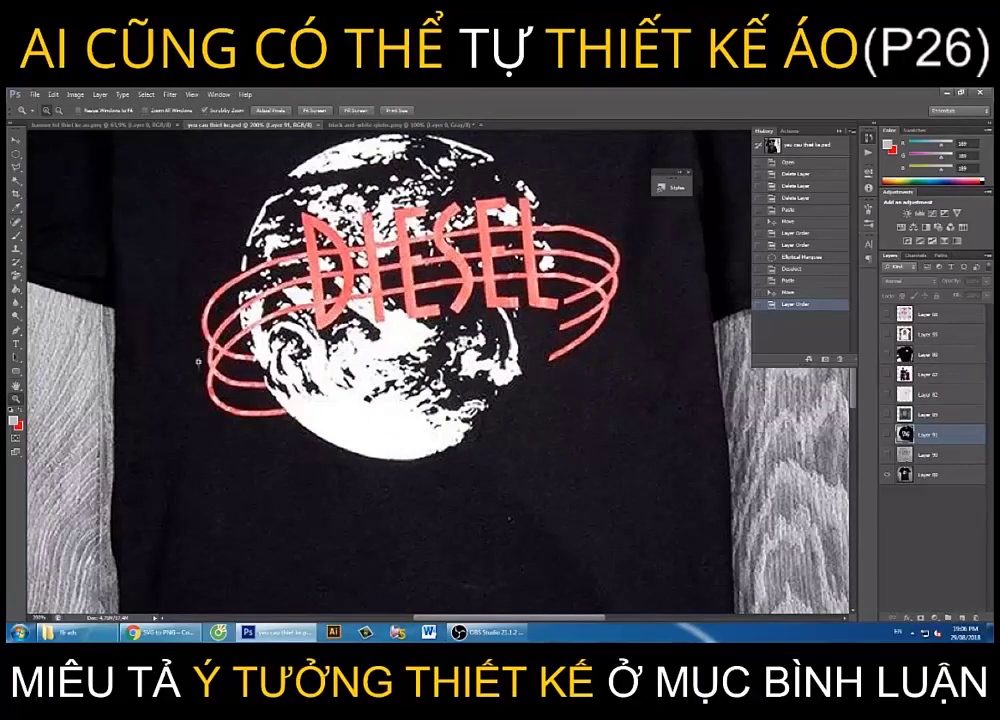
left_click(400, 125)
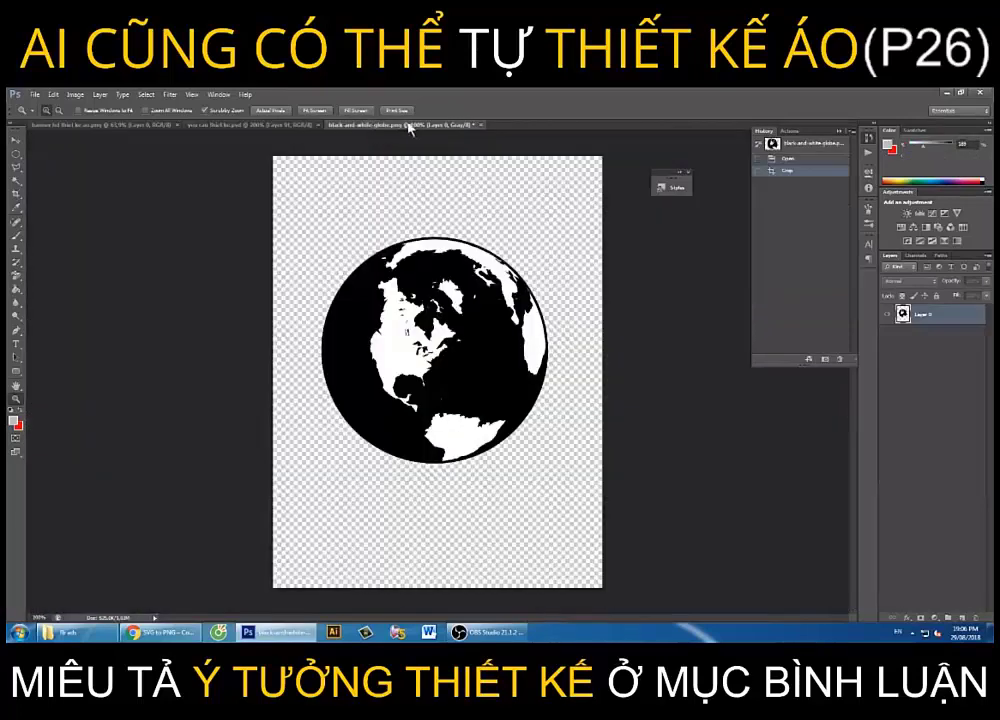
Choose the Rounded Rectangle shape tool from the shape tools list
left_click(15, 372)
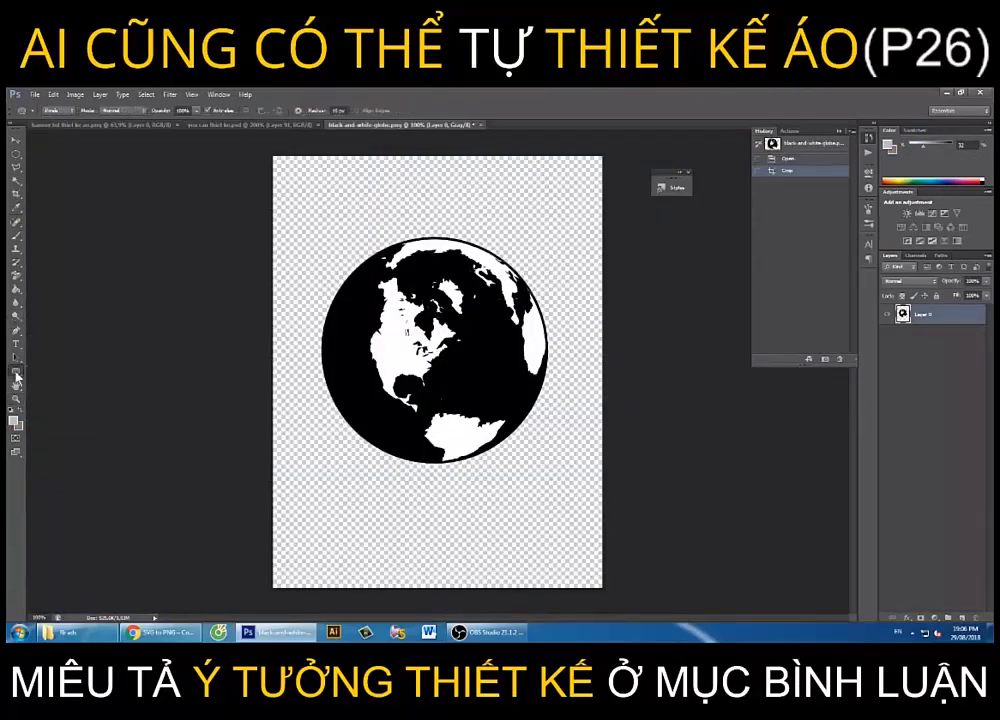
right_click(15, 372)
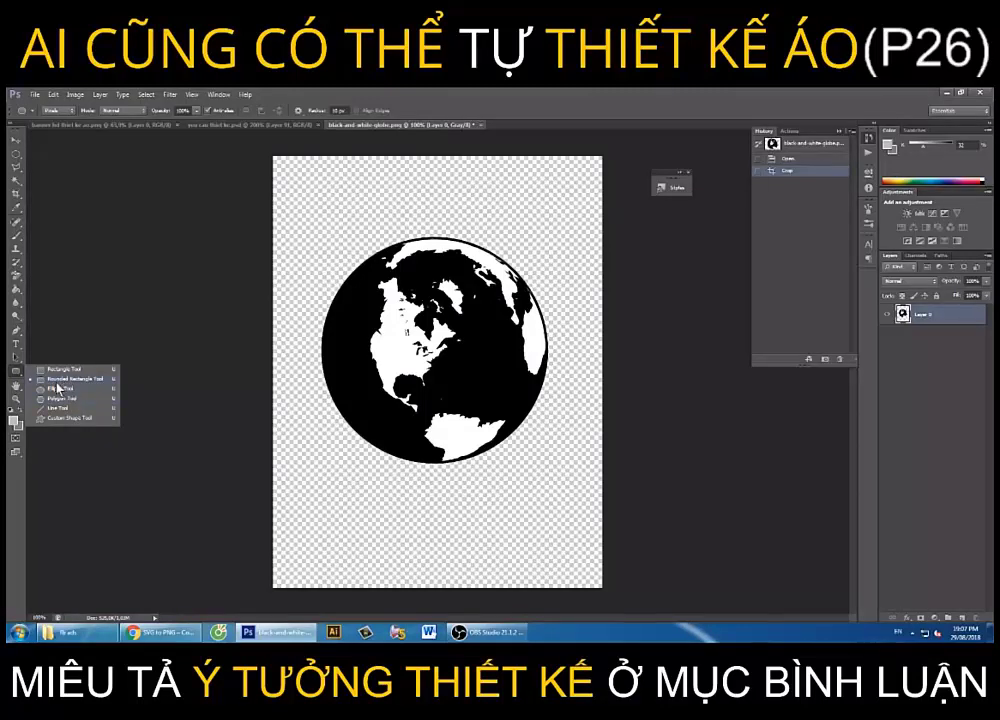
left_click(57, 386)
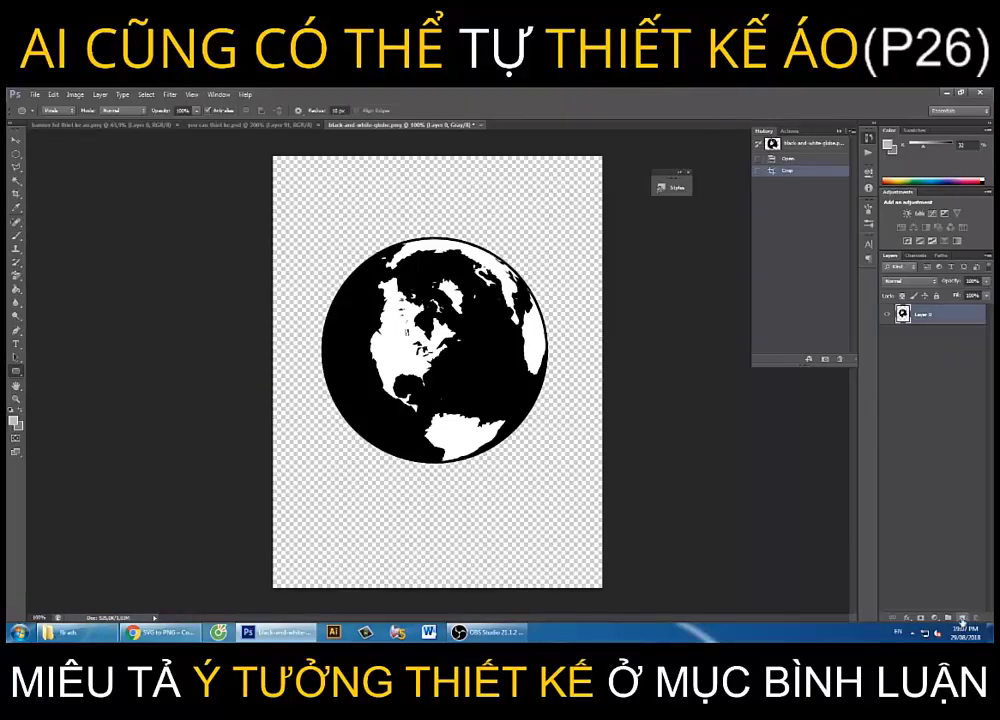
Add an empty Layer 1, then draw, inspect and undo a trial rounded rectangle
left_click(961, 620)
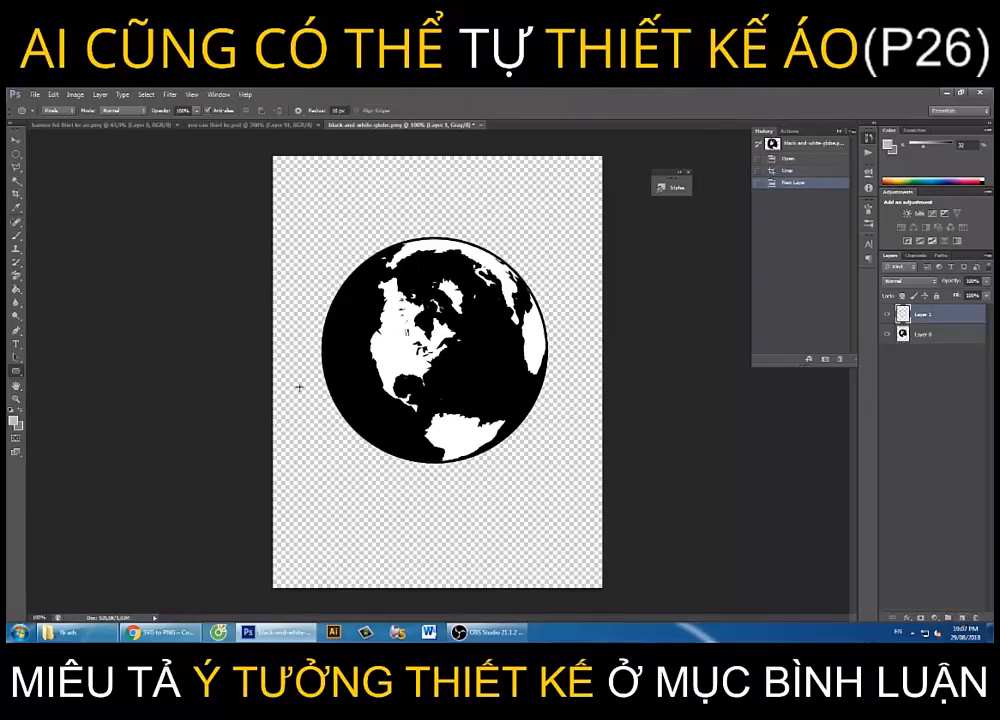
left_click_drag(288, 346, 584, 438)
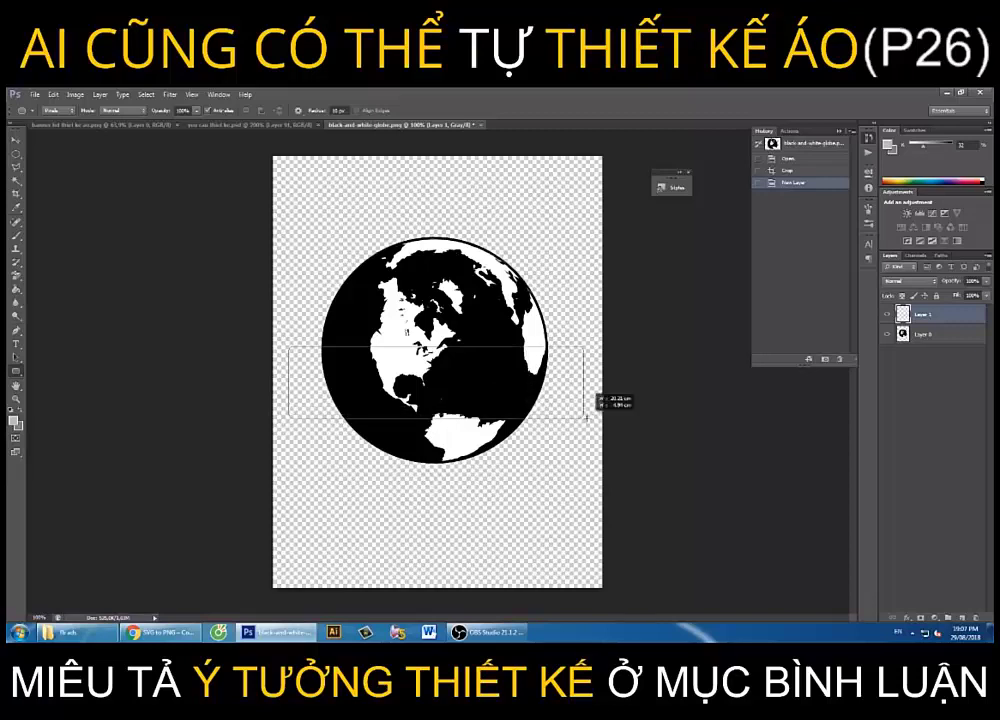
left_click(16, 398)
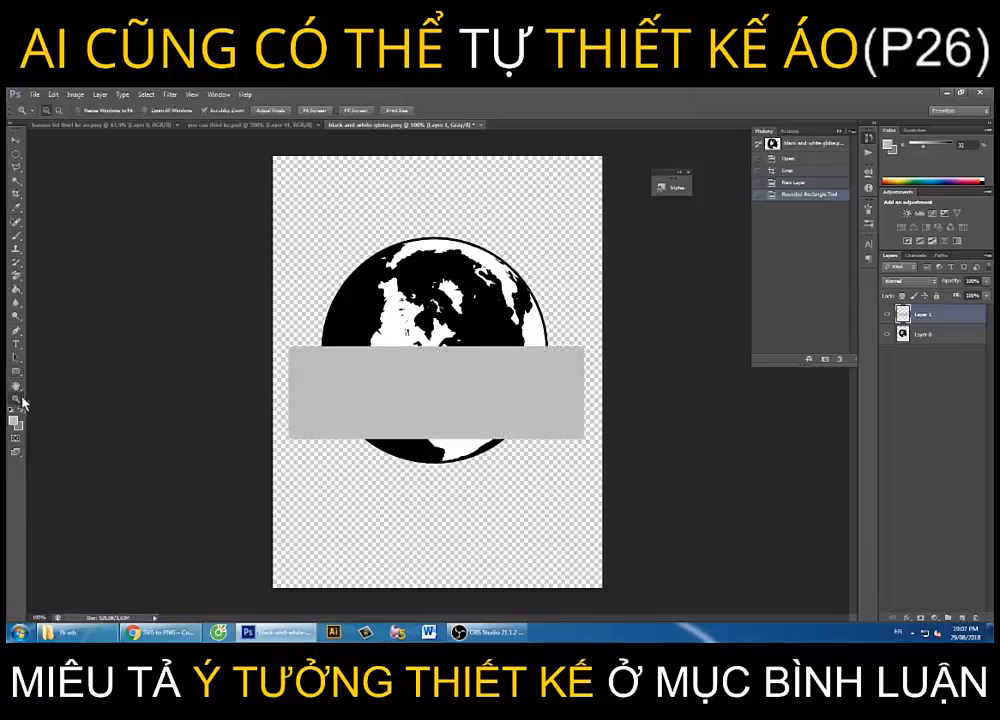
left_click(578, 350)
left_click(593, 348)
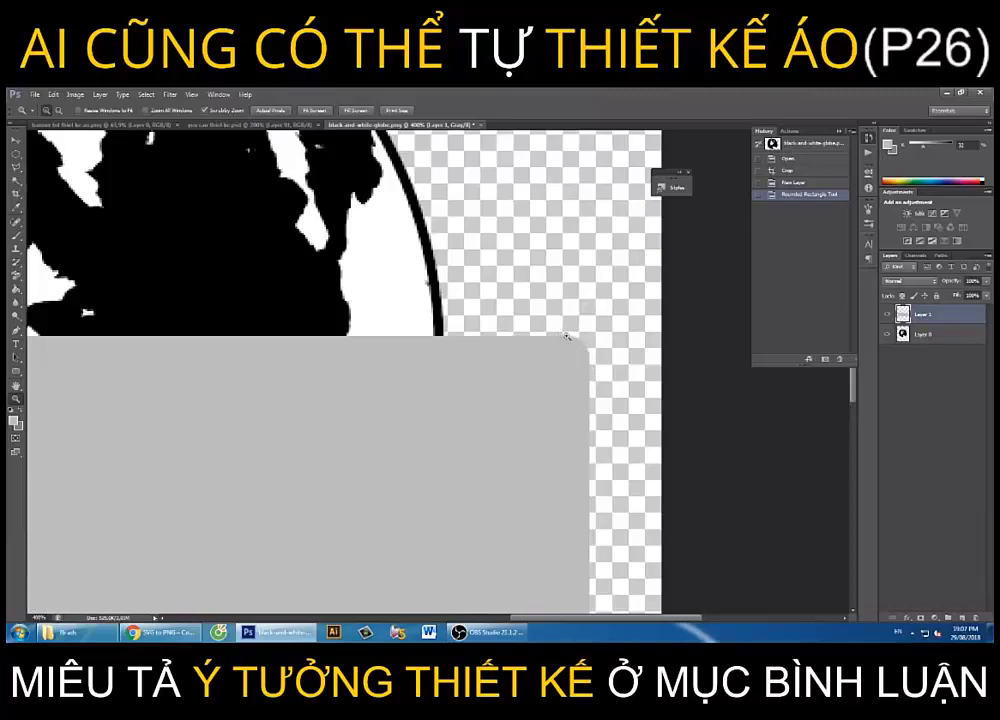
key("ctrl+z")
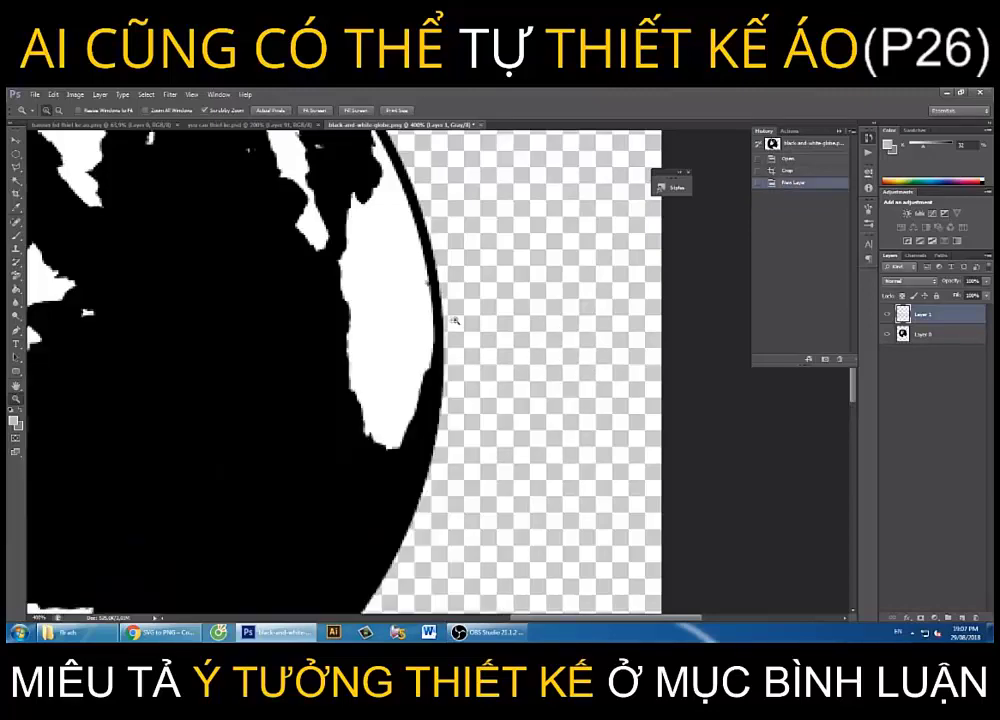
key("ctrl+minus")
key("ctrl+minus")
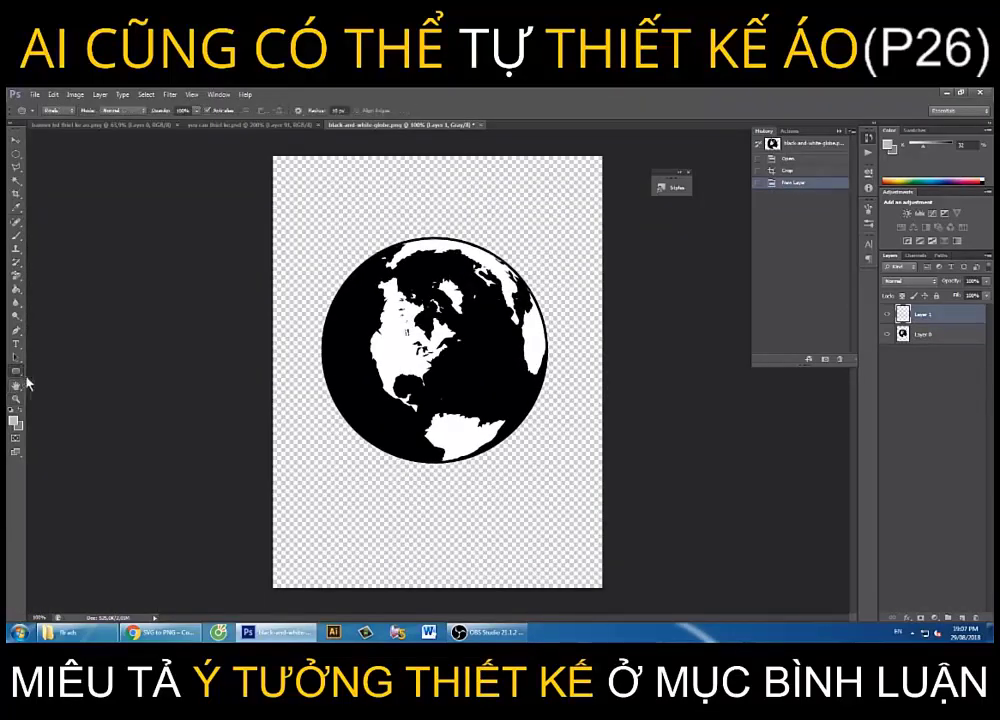
Try a 50 px corner-radius rounded rectangle over the lower globe, then undo it
right_click(16, 372)
left_click(75, 378)
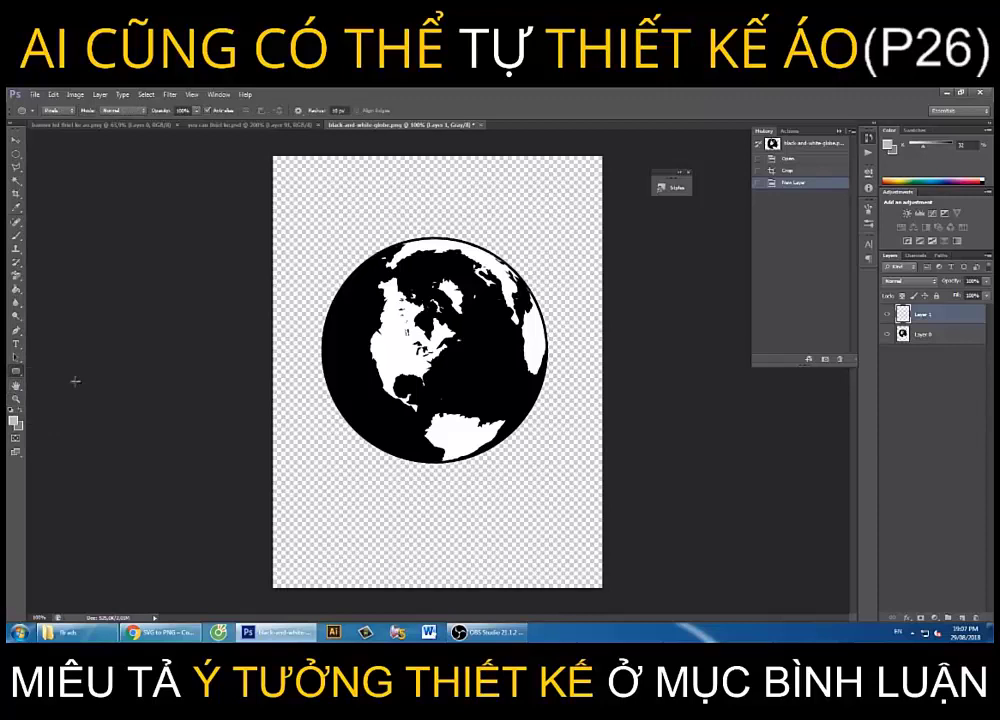
left_click(339, 110)
type("5")
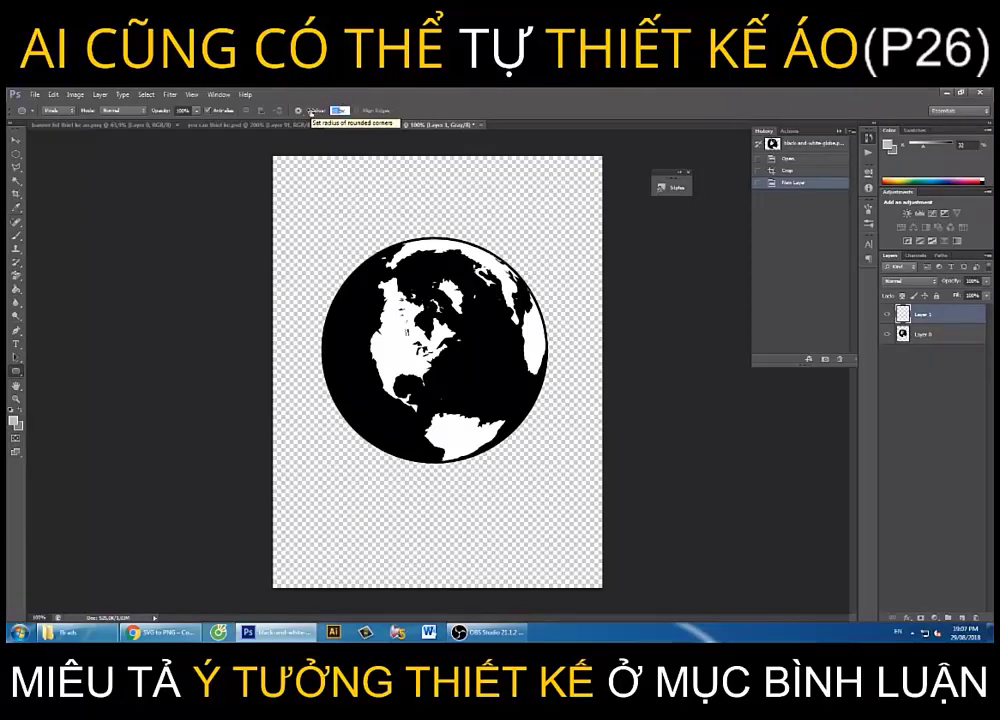
left_click(342, 111)
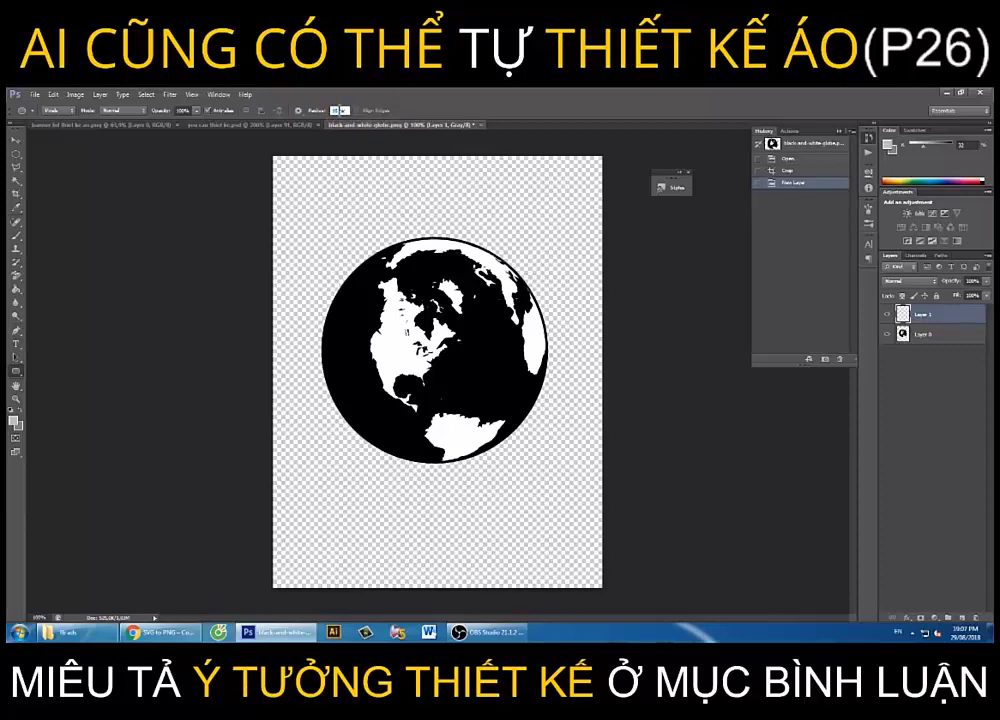
key("Return")
left_click(385, 130)
left_click_drag(313, 358, 567, 473)
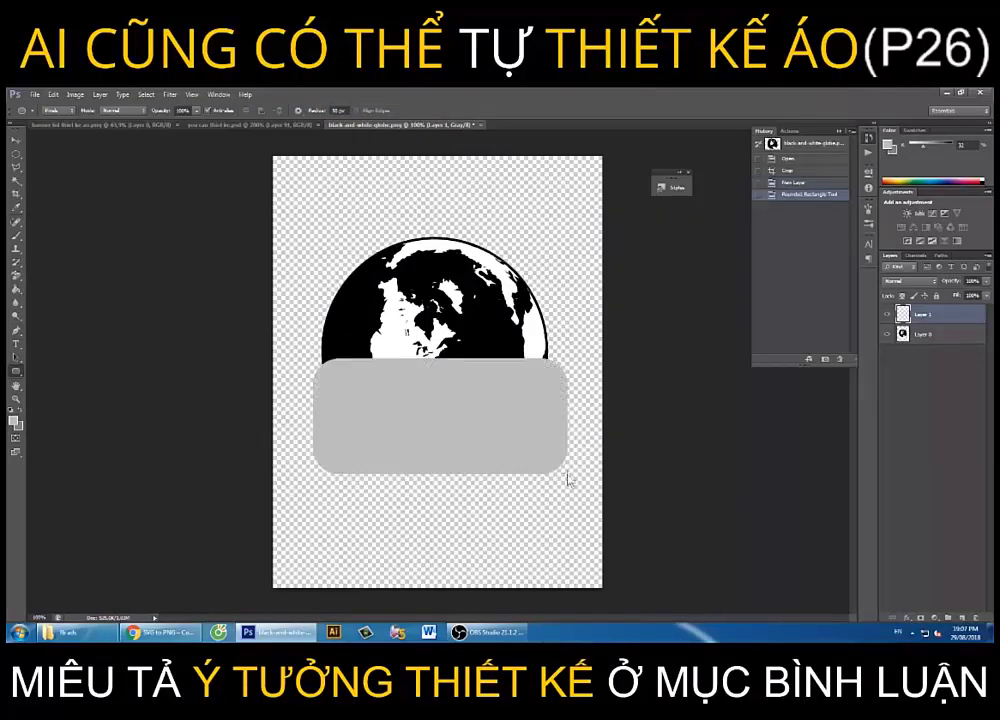
key("ctrl+z")
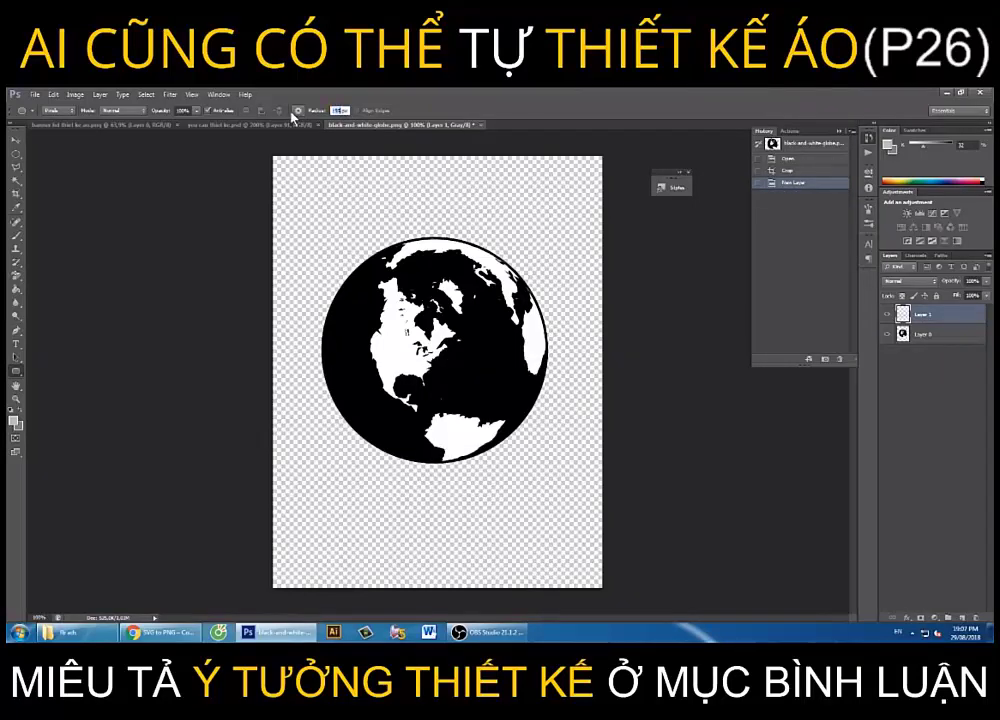
Test 150 px and 200 px corner radii with trial shapes, discarding each
type("150")
key("Return")
left_click_drag(343, 336, 588, 503)
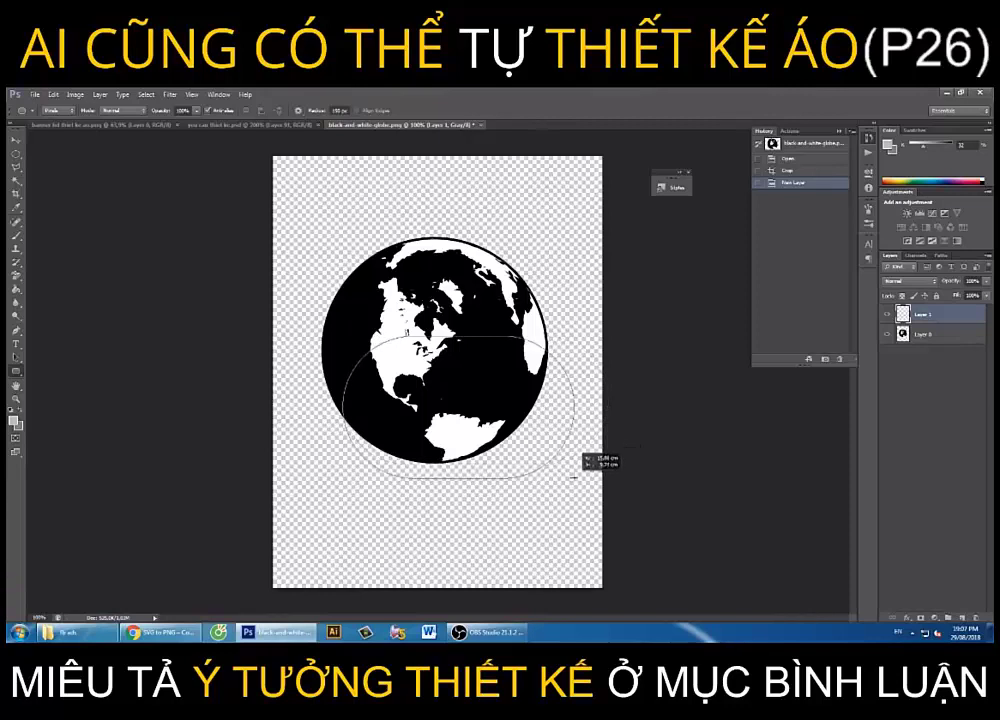
key("ctrl+z")
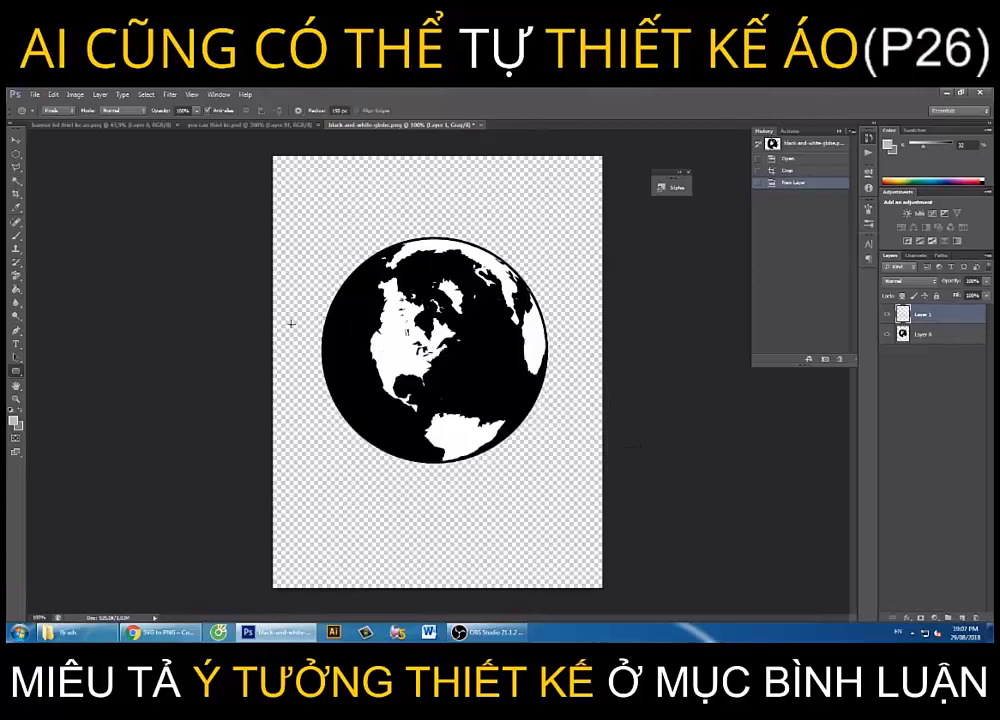
left_click_drag(291, 323, 585, 444)
key("ctrl+z")
double_click(339, 110)
type("200")
key("Return")
left_click_drag(276, 252, 580, 425)
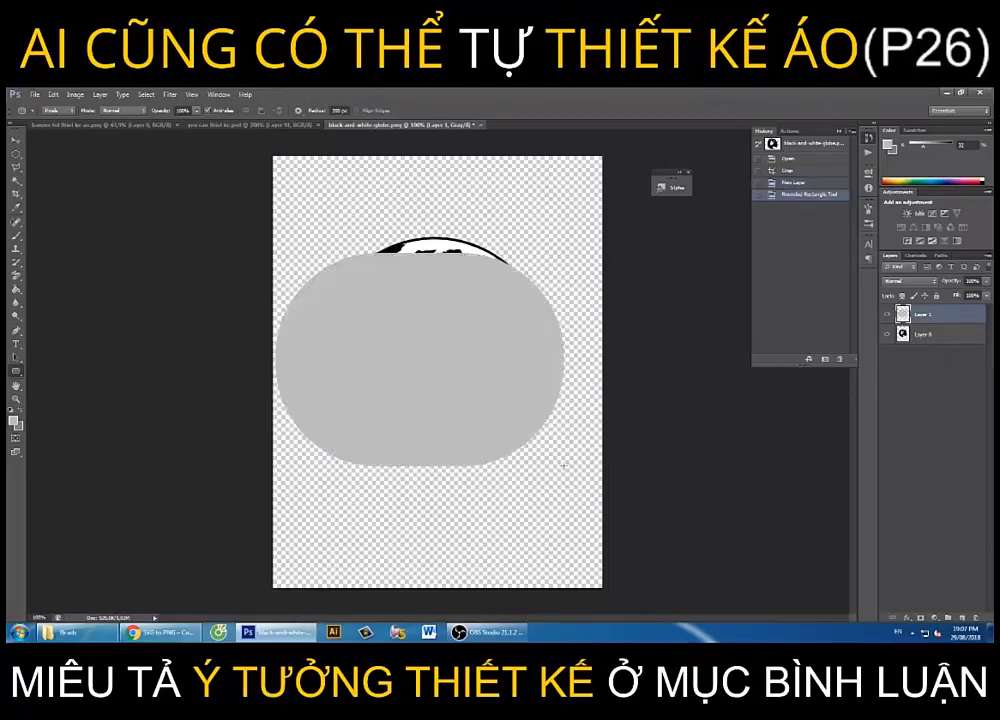
left_click(403, 263)
Test a 225 px corner radius with trial shapes, undoing them
left_click(340, 110)
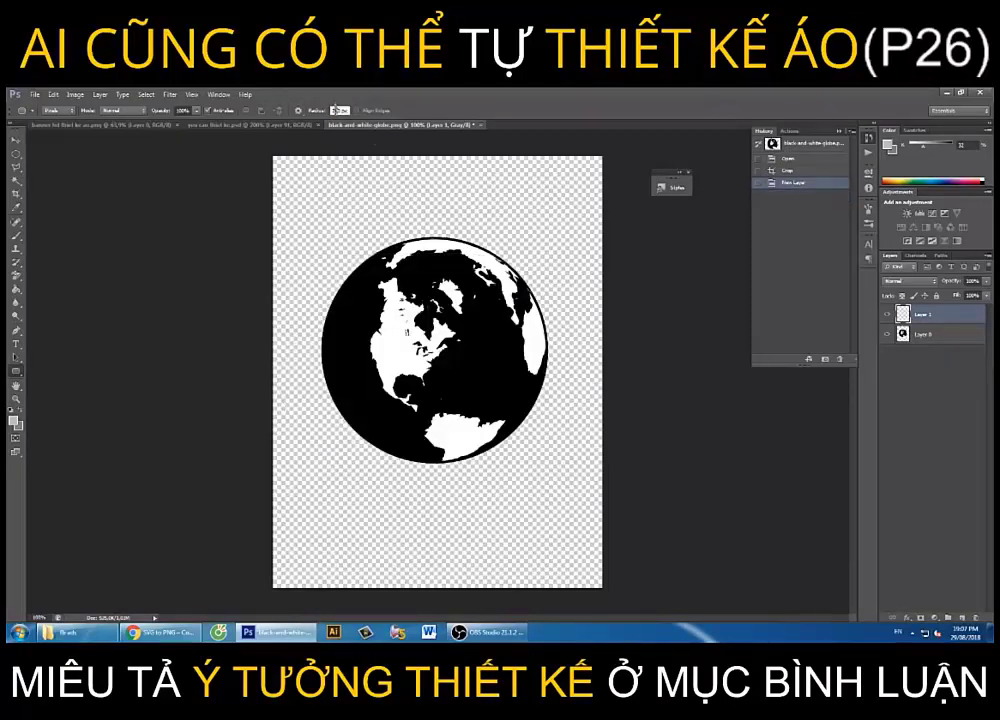
type("225")
key("Return")
left_click_drag(317, 283, 571, 497)
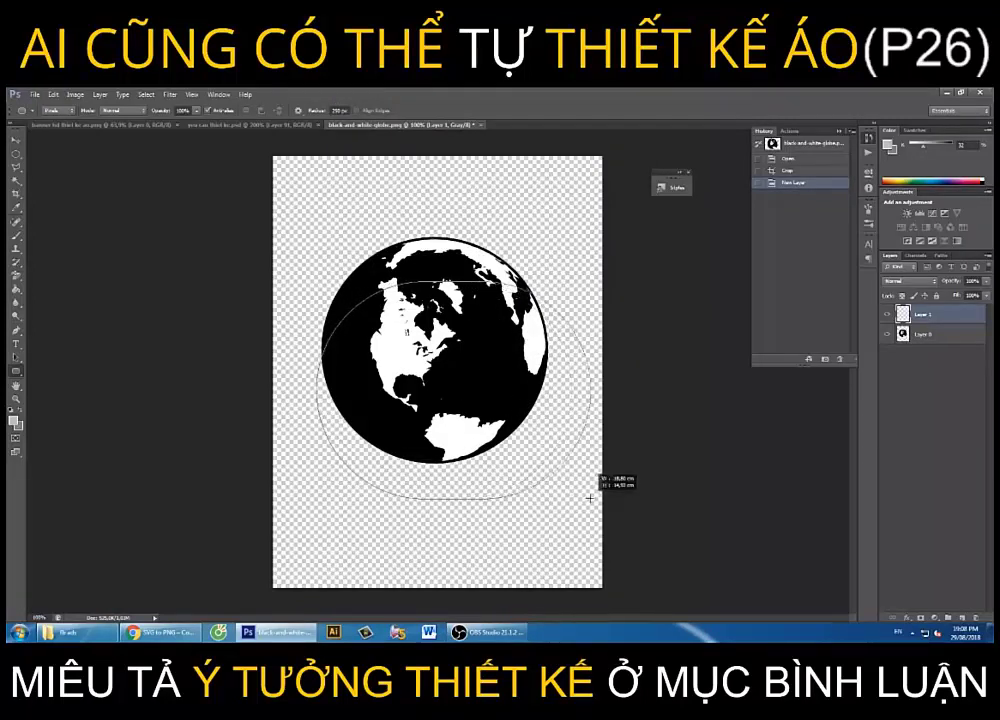
left_click_drag(571, 497, 597, 498)
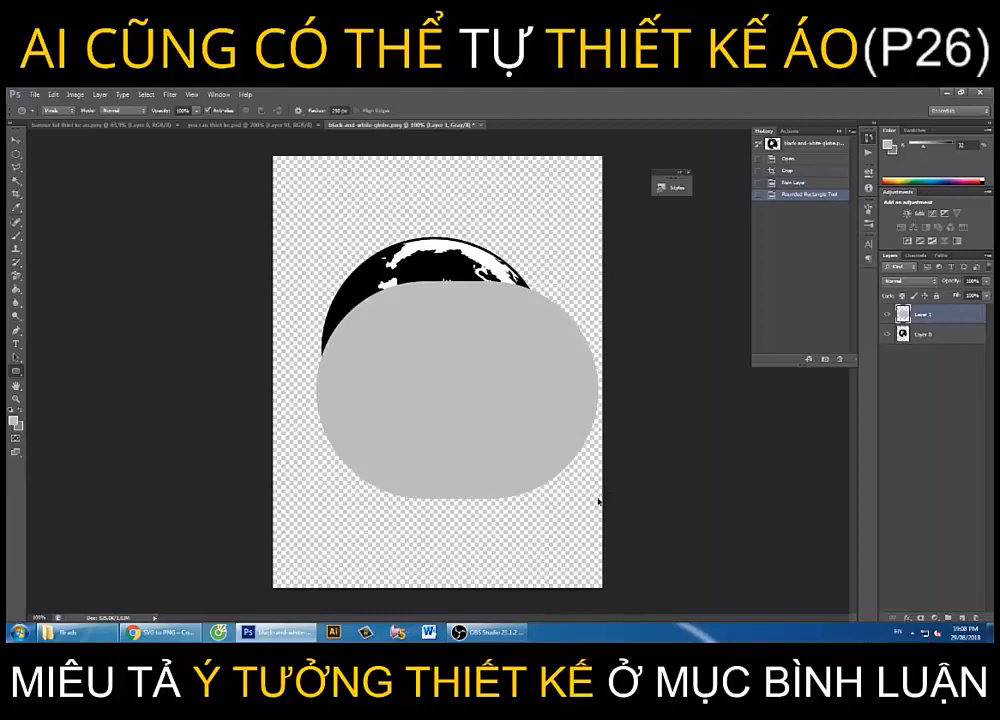
key("ctrl+z")
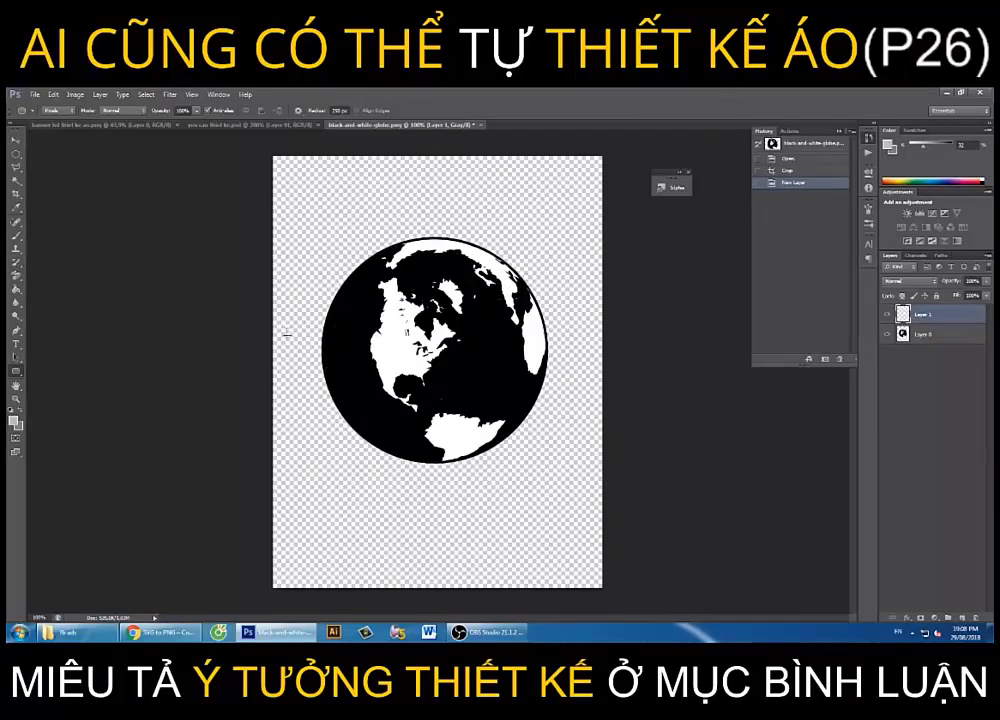
mouse_move(287, 333)
left_mouse_down()
mouse_move(576, 498)
mouse_move(582, 456)
left_mouse_up()
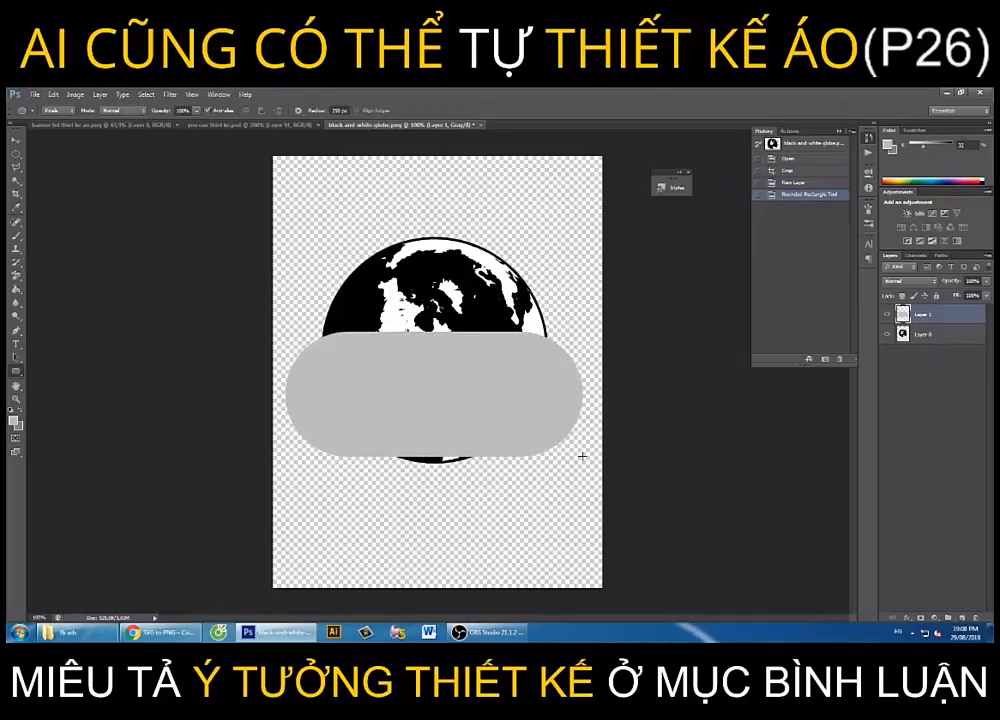
key("ctrl+z")
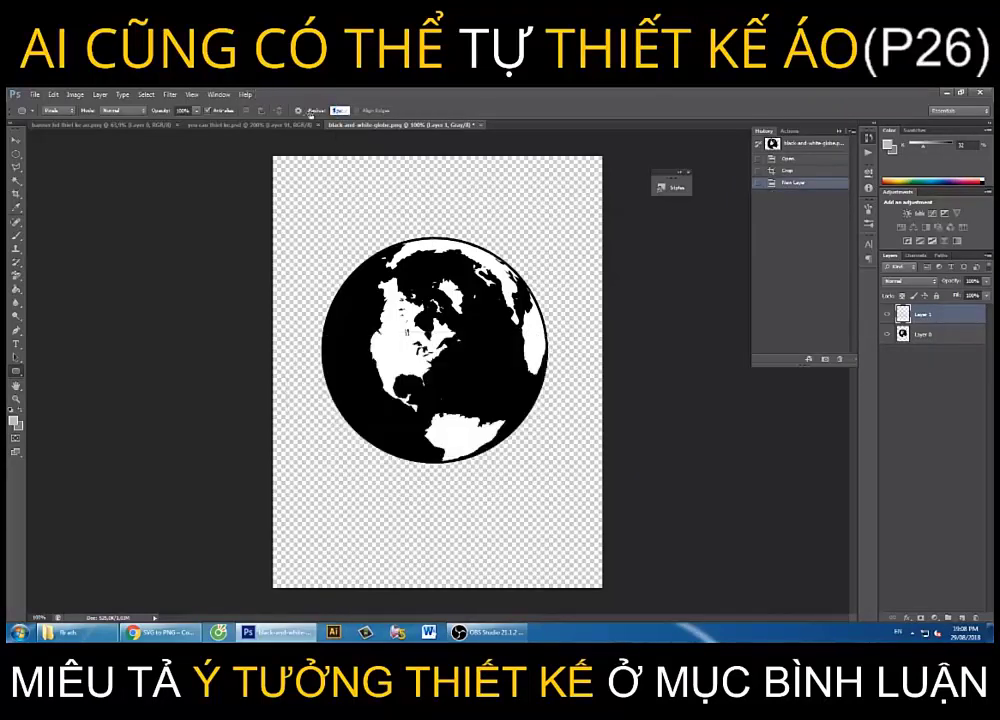
Draw the final 100 px radius rounded rectangle across the lower globe
type("100")
key("Return")
left_click_drag(293, 340, 586, 467)
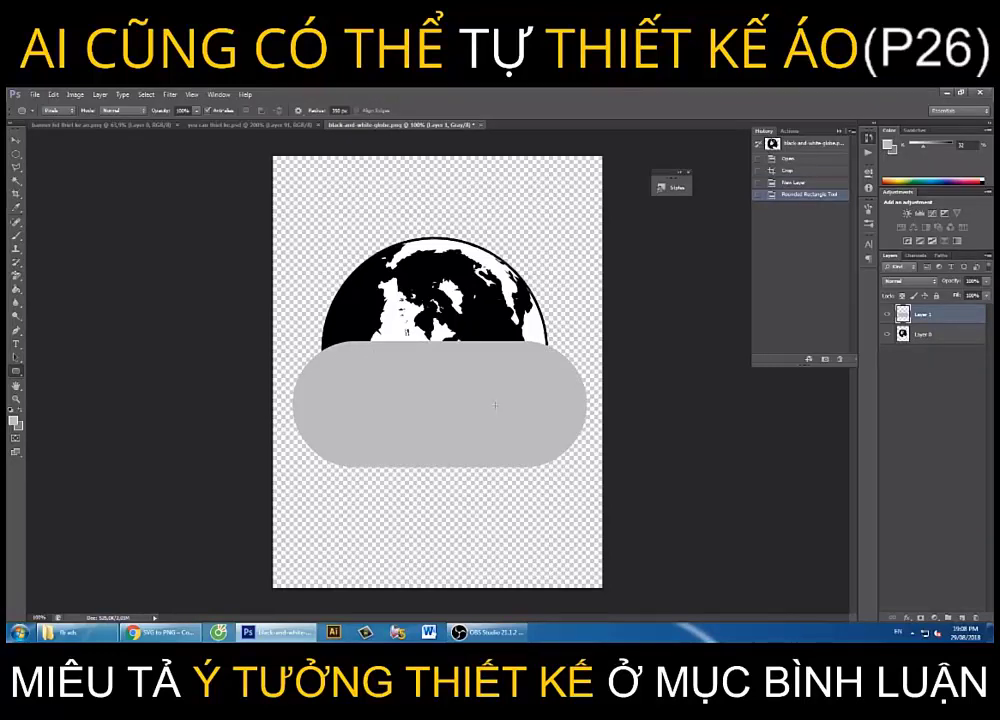
Add a thick red Stroke layer style to Layer 1's rounded rectangle via Blending Options
right_click(951, 318)
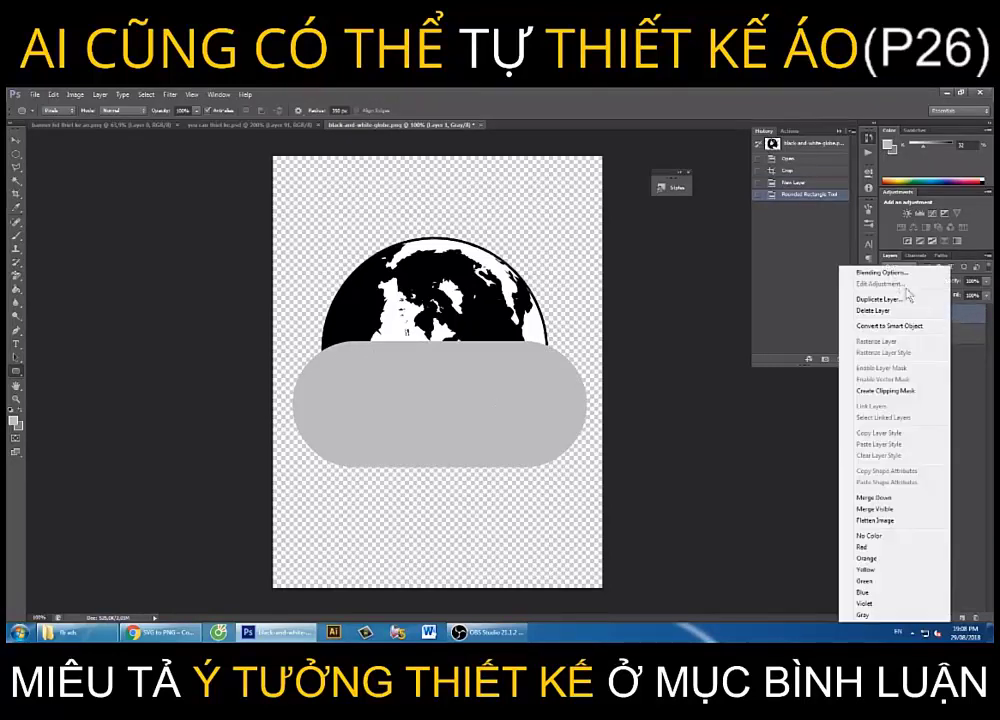
left_click(882, 274)
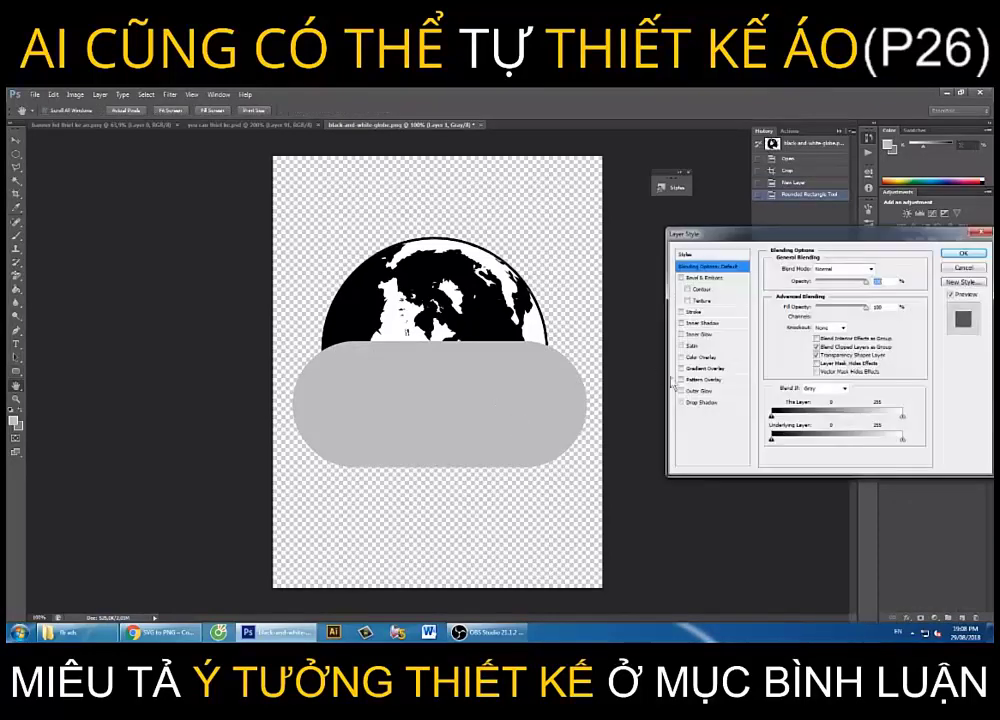
left_click(695, 313)
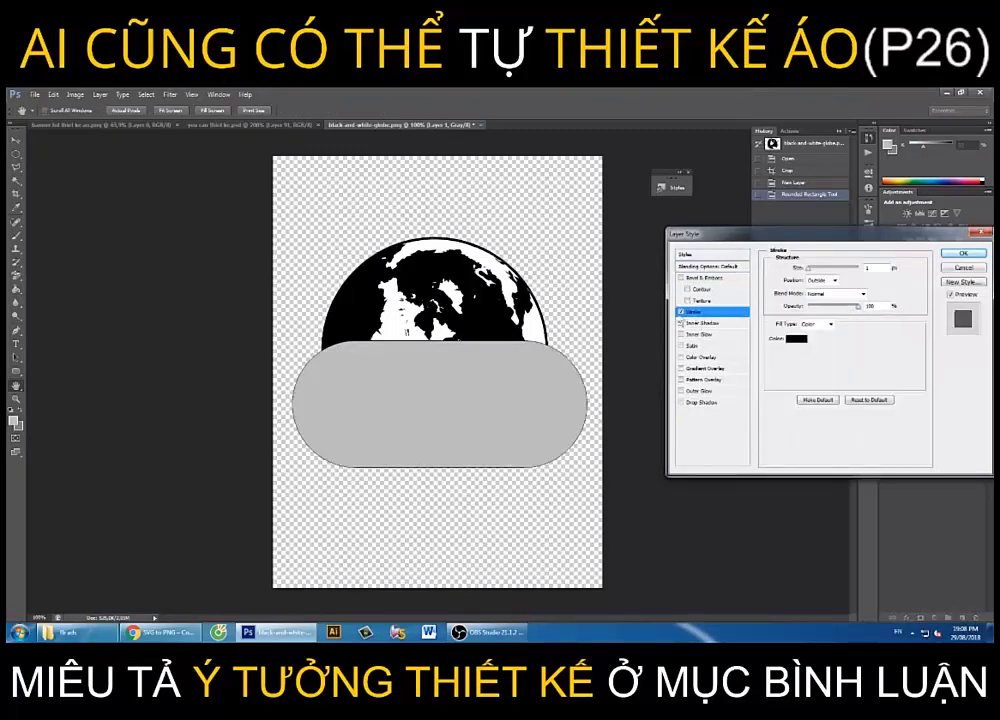
left_click(794, 341)
left_click(604, 444)
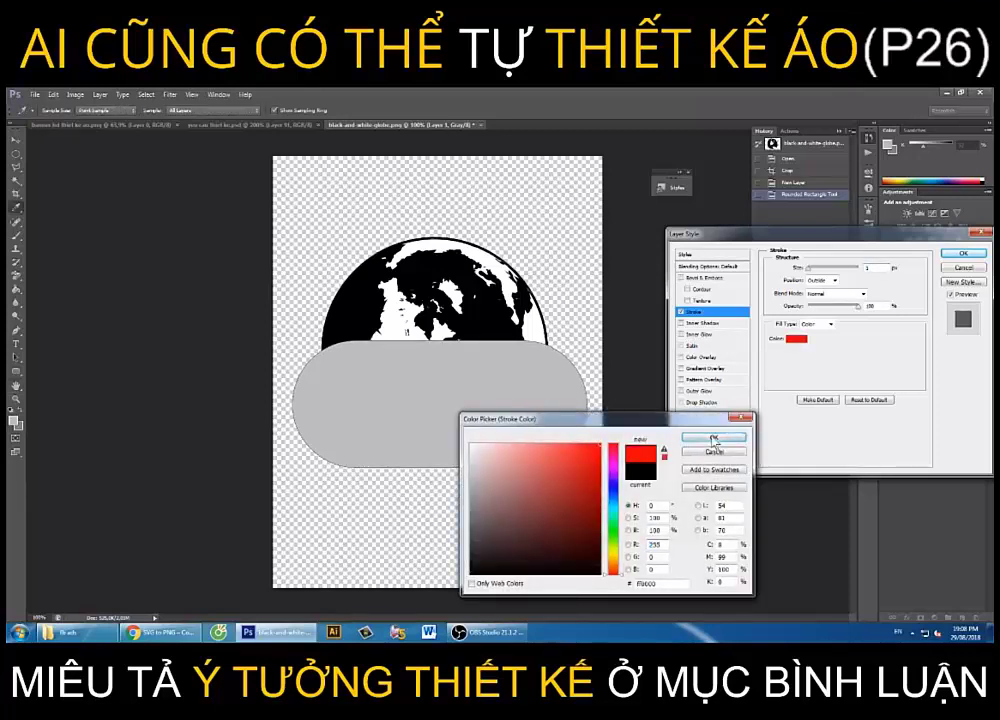
left_click(713, 438)
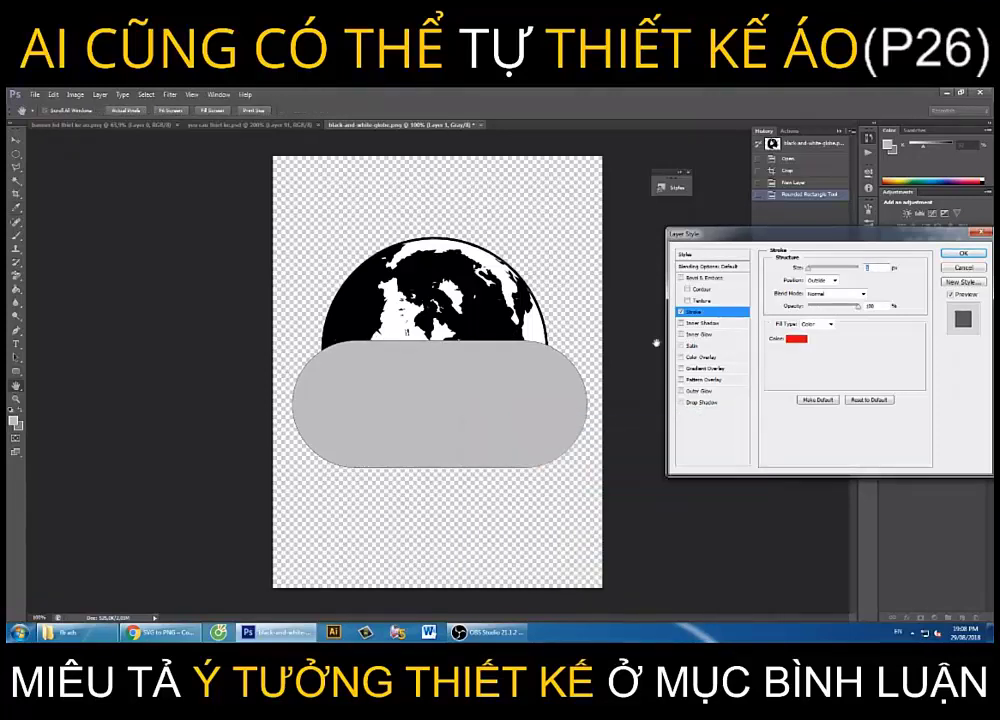
mouse_move(808, 268)
left_mouse_down()
mouse_move(820, 270)
mouse_move(816, 278)
left_mouse_up()
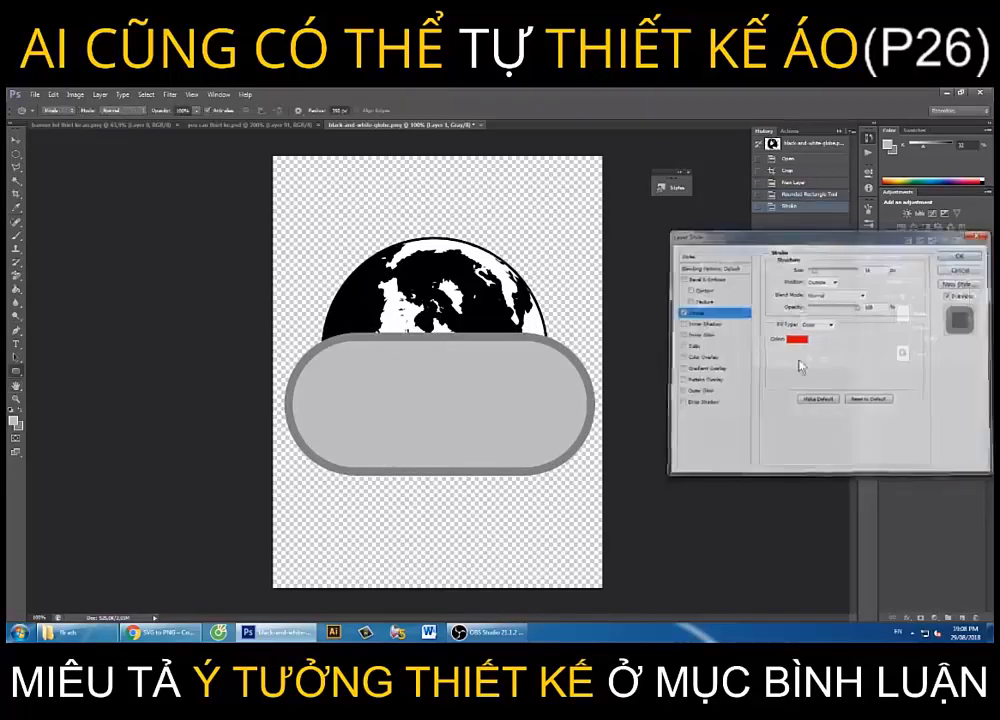
left_click(957, 253)
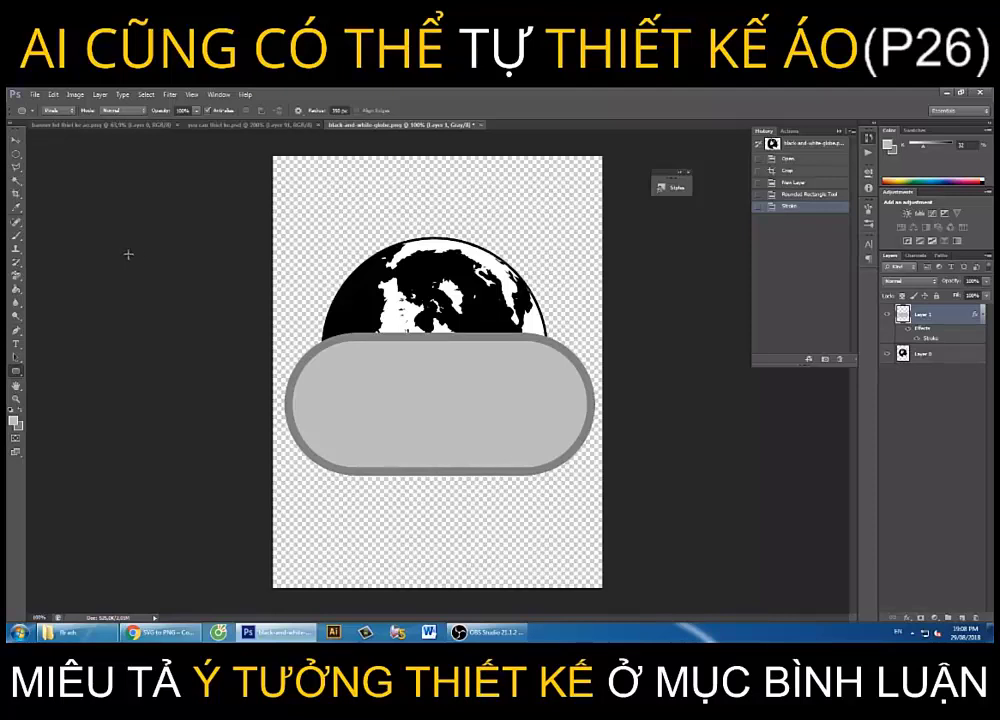
Set Image Mode to RGB Color, choosing Don't Merge for the layers
left_click(79, 97)
mouse_move(120, 105)
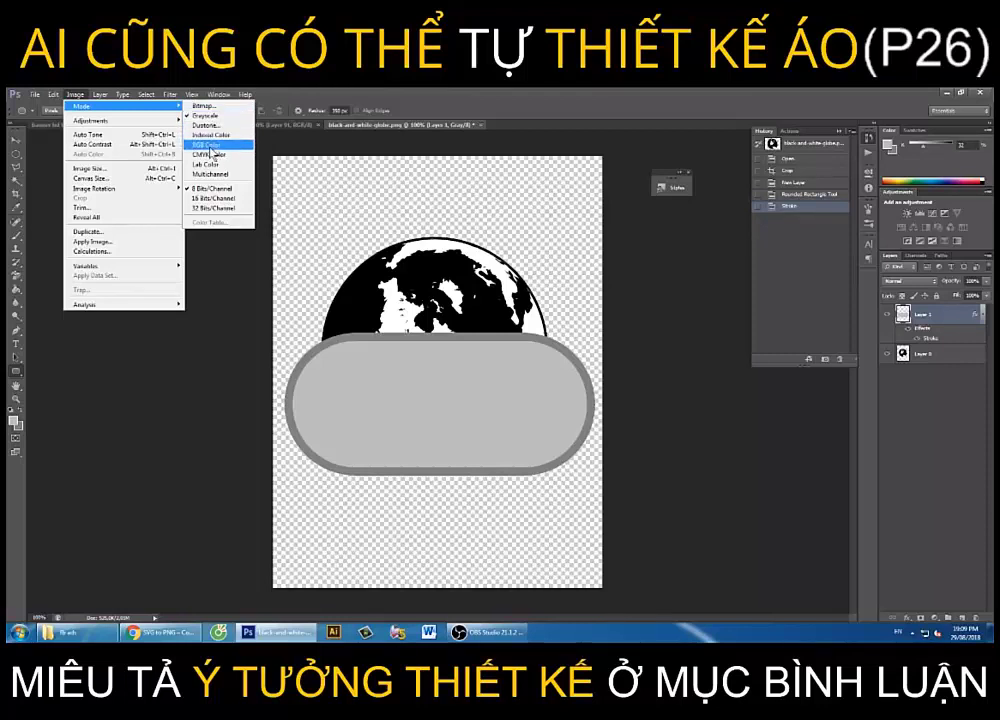
left_click(212, 146)
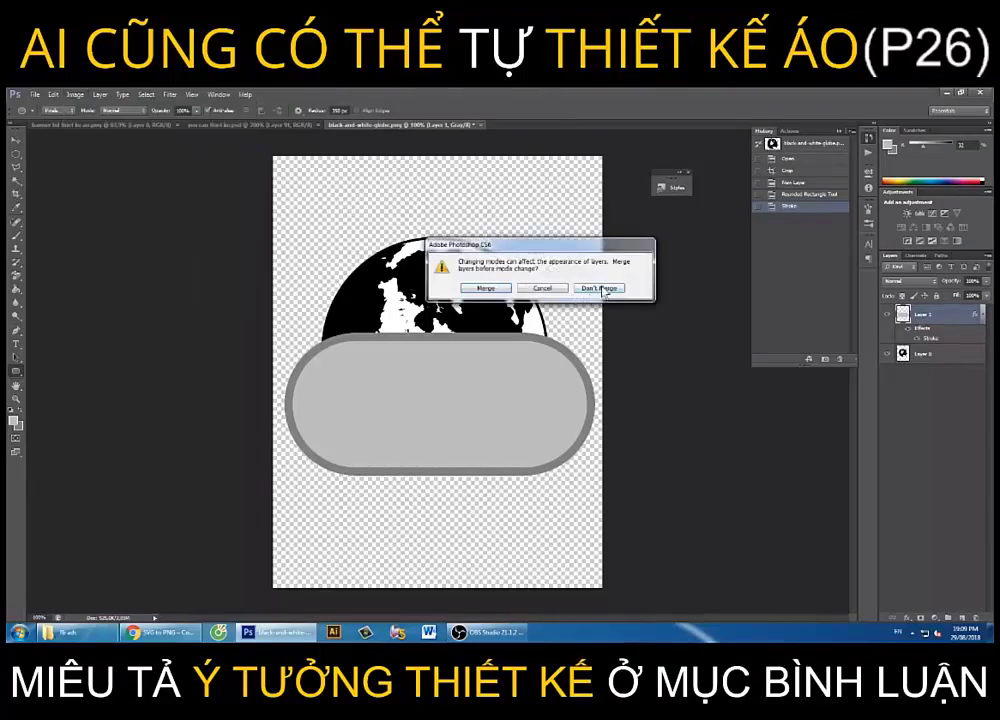
left_click(601, 289)
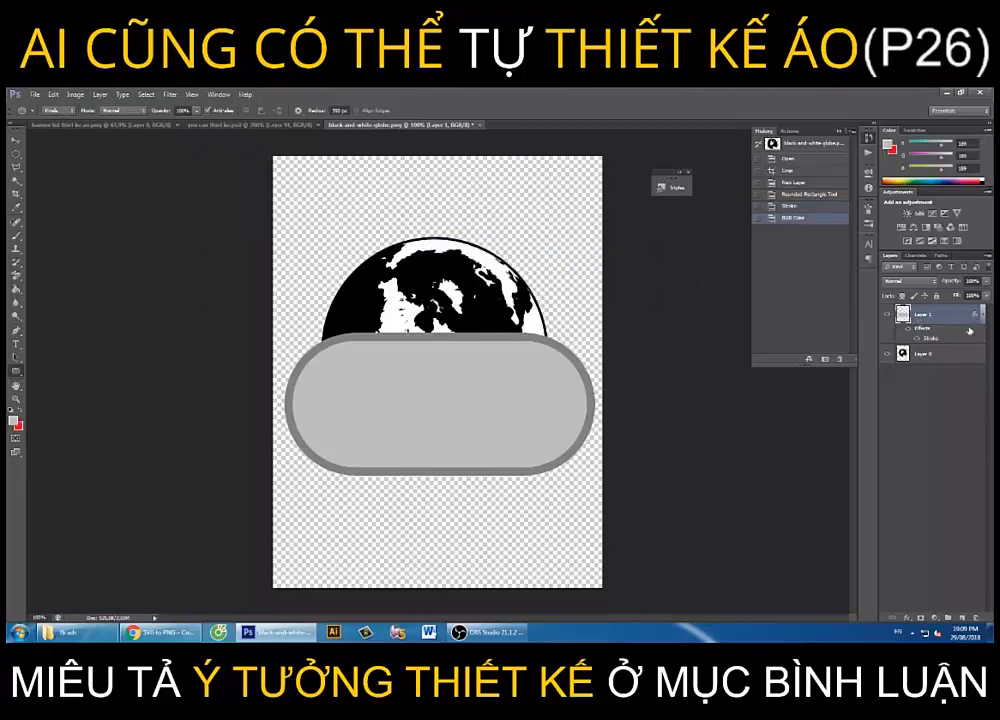
Change the shape's Stroke style to red ff0000 at a smaller size, then move the shape lower on the globe
right_click(939, 342)
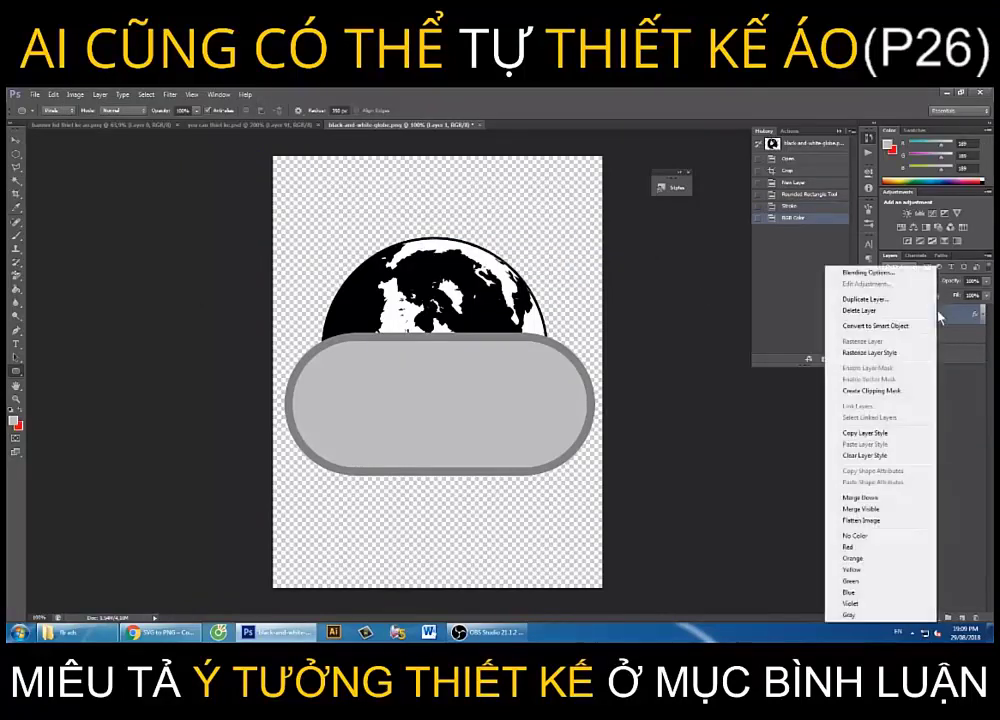
left_click(895, 270)
left_click(715, 311)
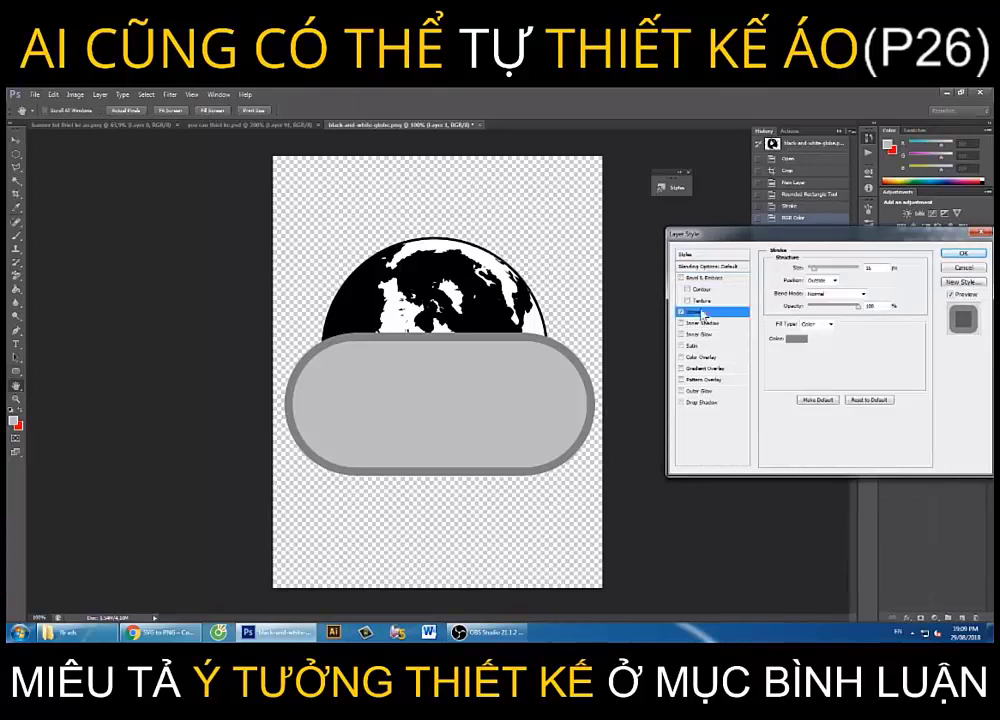
left_click(797, 339)
left_click(592, 460)
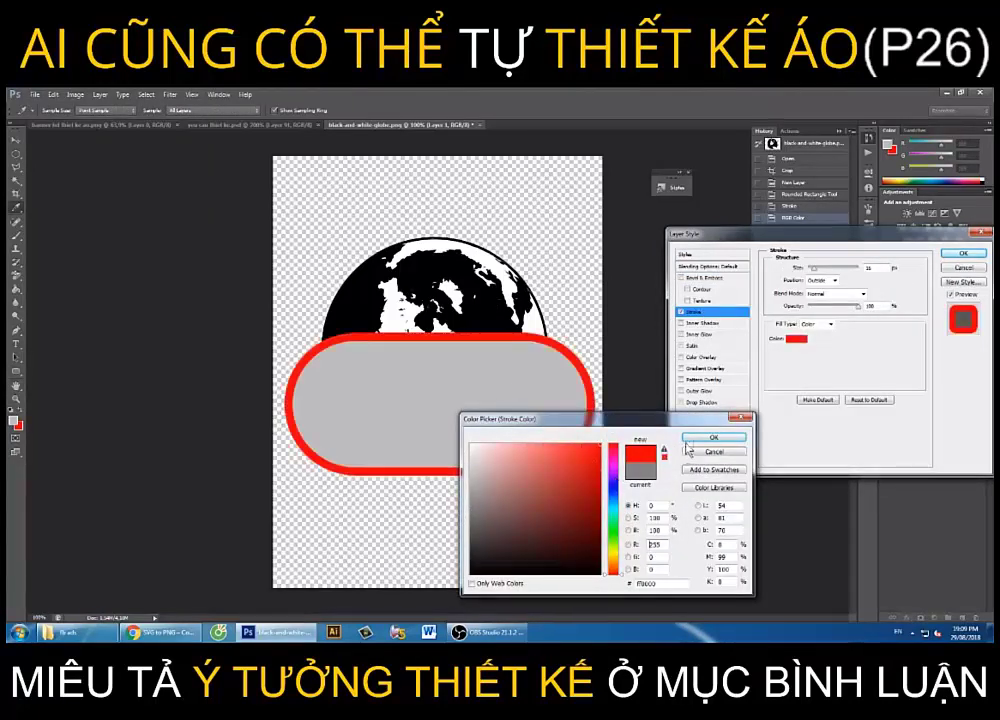
key("Return")
left_click_drag(815, 268, 813, 270)
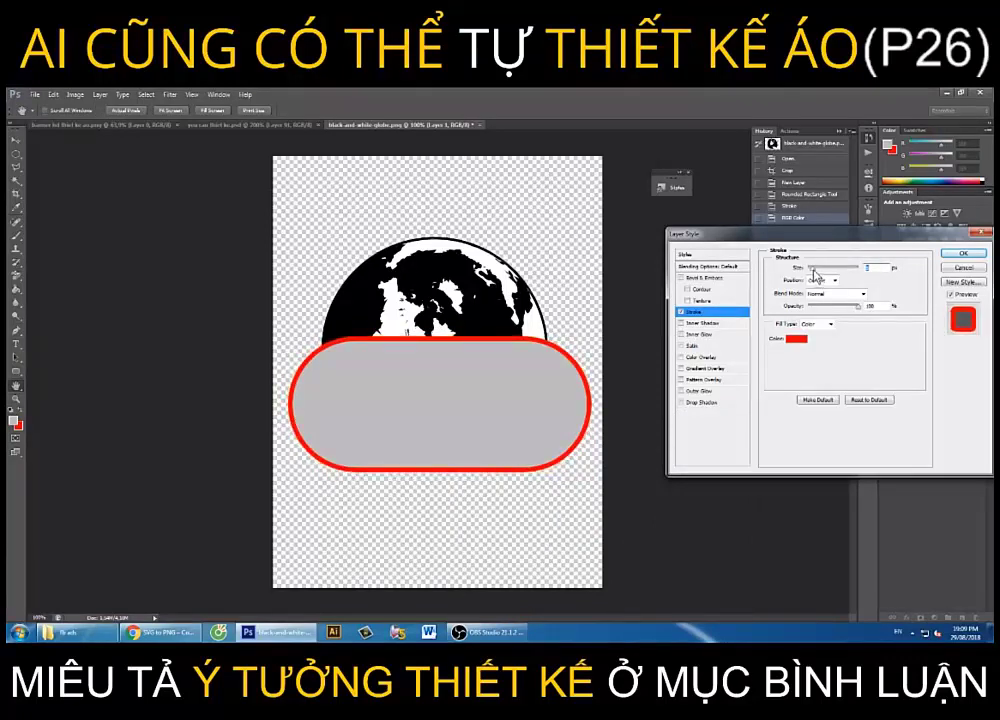
left_click(958, 253)
key("v")
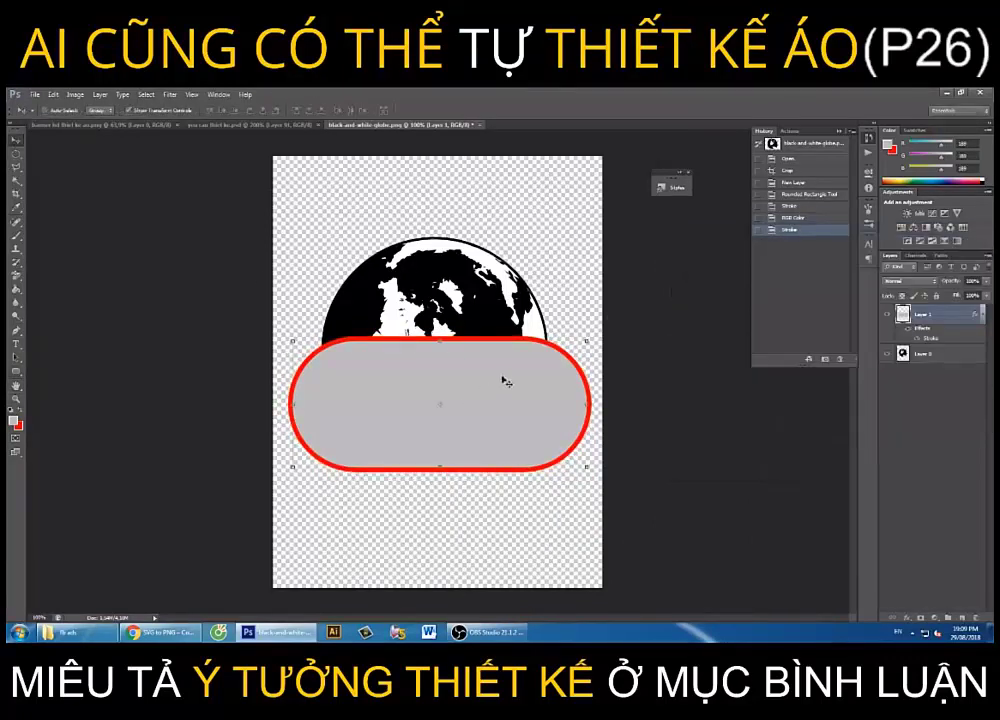
left_click_drag(504, 384, 512, 416)
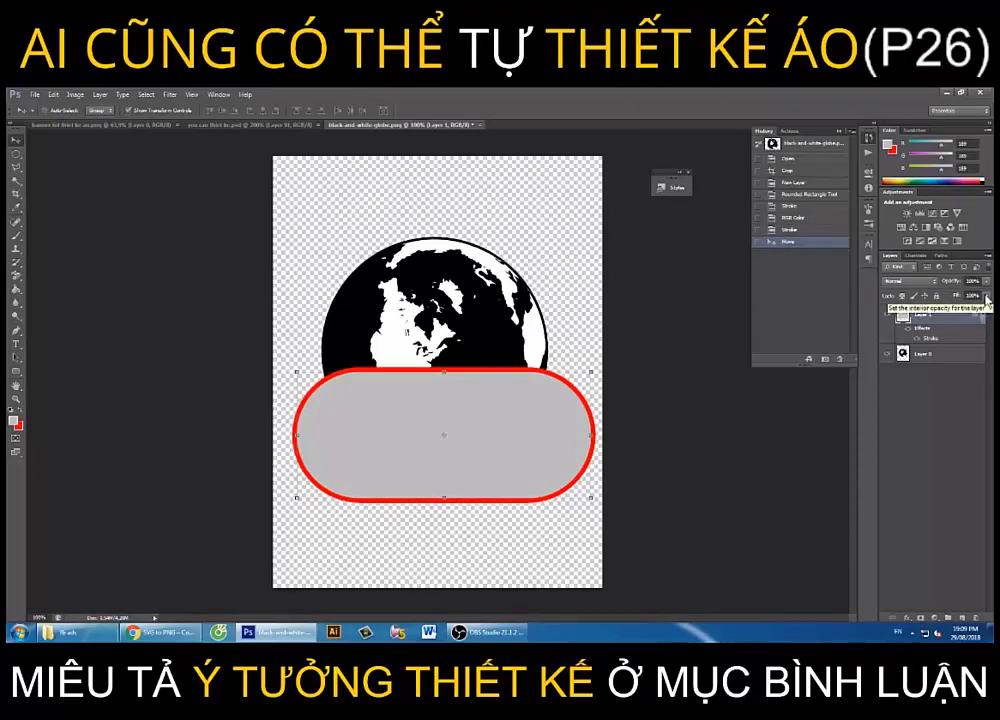
Clear the shape's grey fill, then shrink, tilt and position the red outline over the globe
left_click_drag(986, 313, 848, 312)
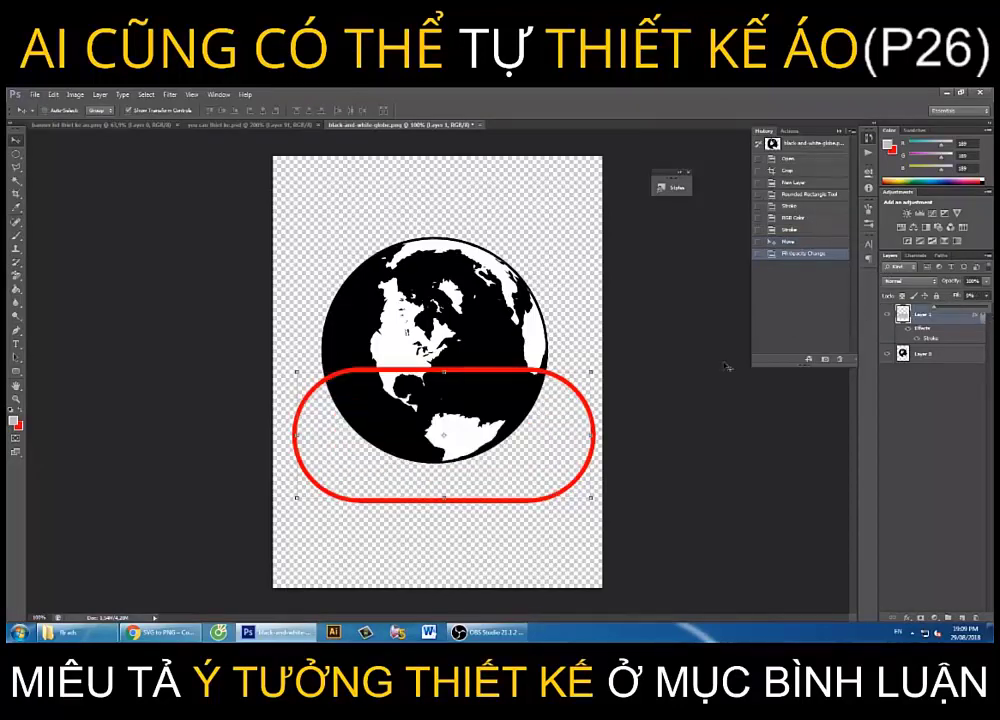
mouse_move(482, 426)
left_mouse_down()
mouse_move(473, 383)
mouse_move(477, 391)
left_mouse_up()
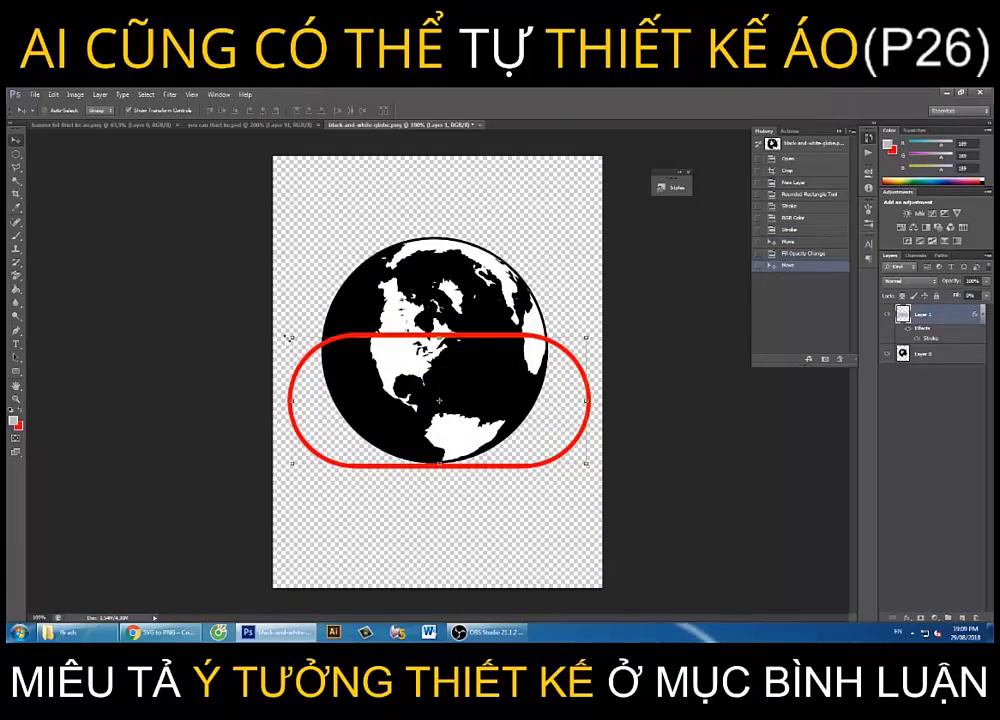
left_click_drag(291, 338, 364, 368)
mouse_move(554, 396)
left_mouse_down()
mouse_move(497, 353)
mouse_move(570, 318)
mouse_move(553, 347)
left_mouse_up()
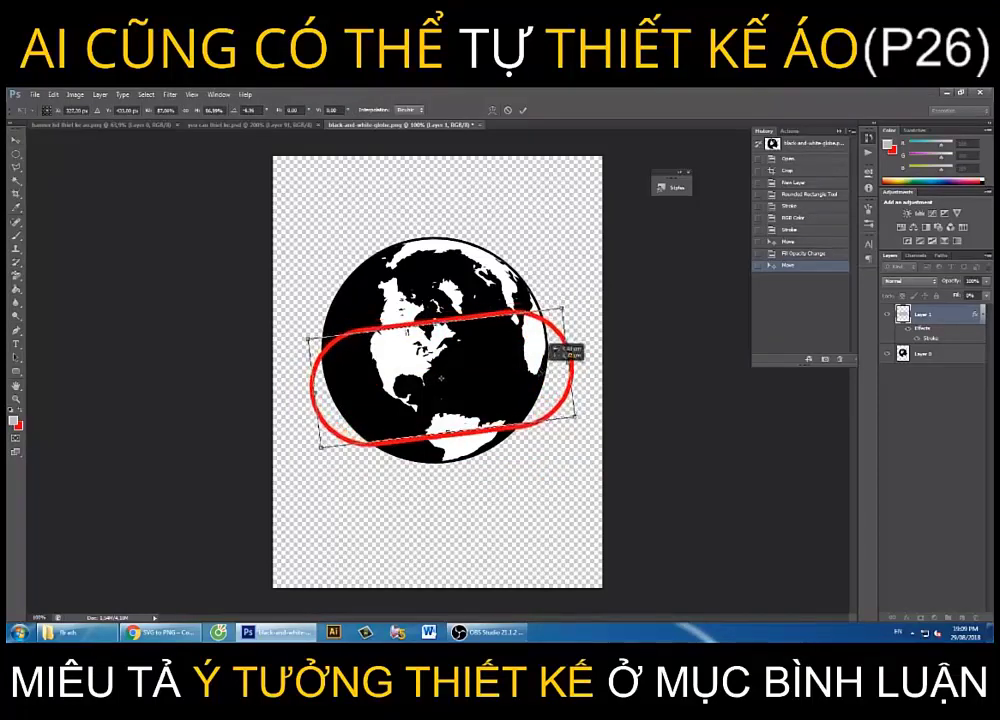
left_click_drag(553, 347, 545, 362)
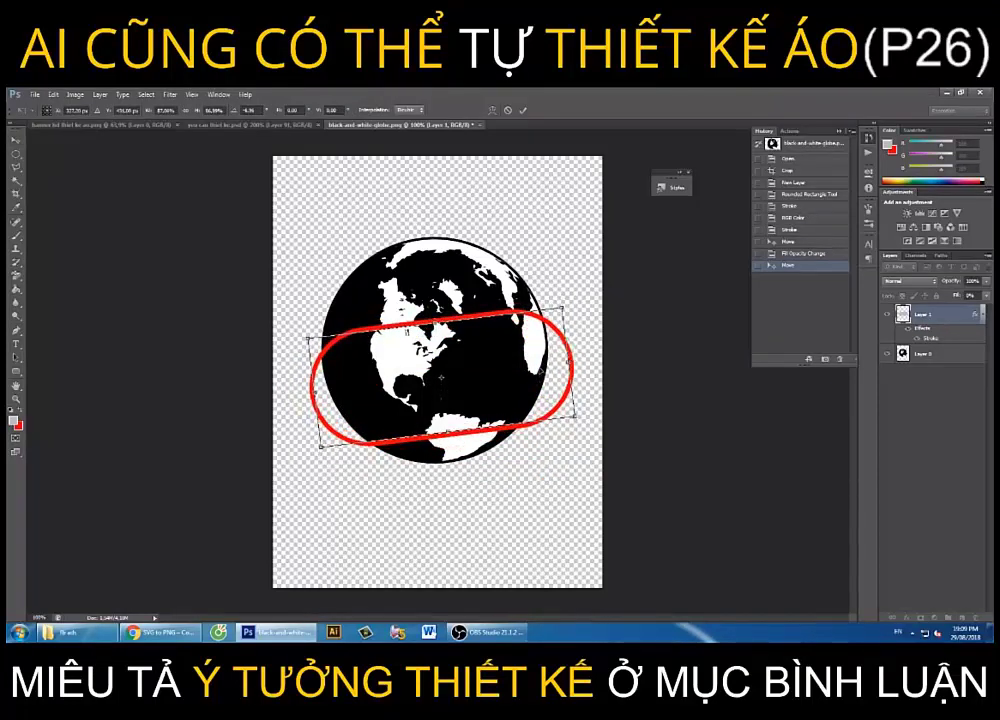
key("Return")
key("Up")
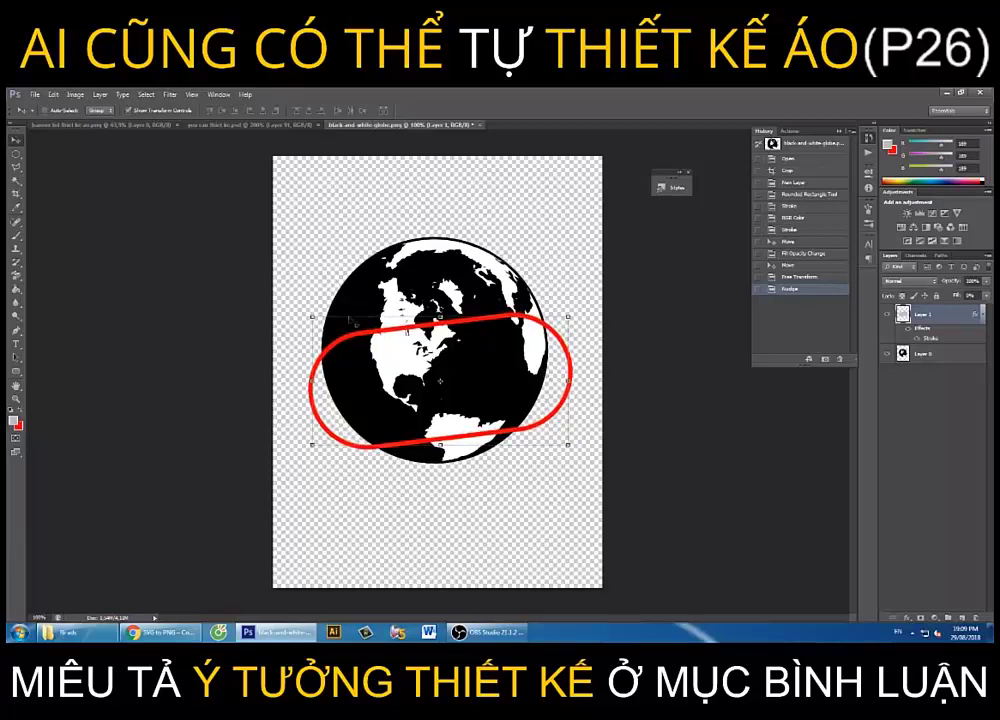
Check the Diesel shirt reference, then squash the ring into a flat ellipse and move it up over the globe
left_click(268, 124)
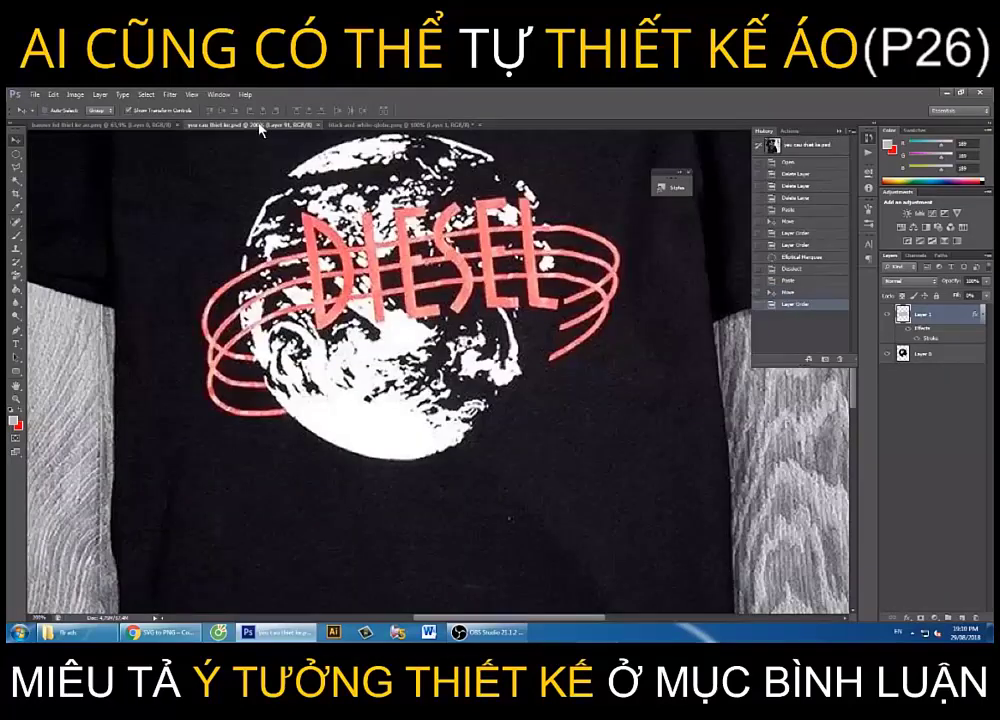
left_click(373, 124)
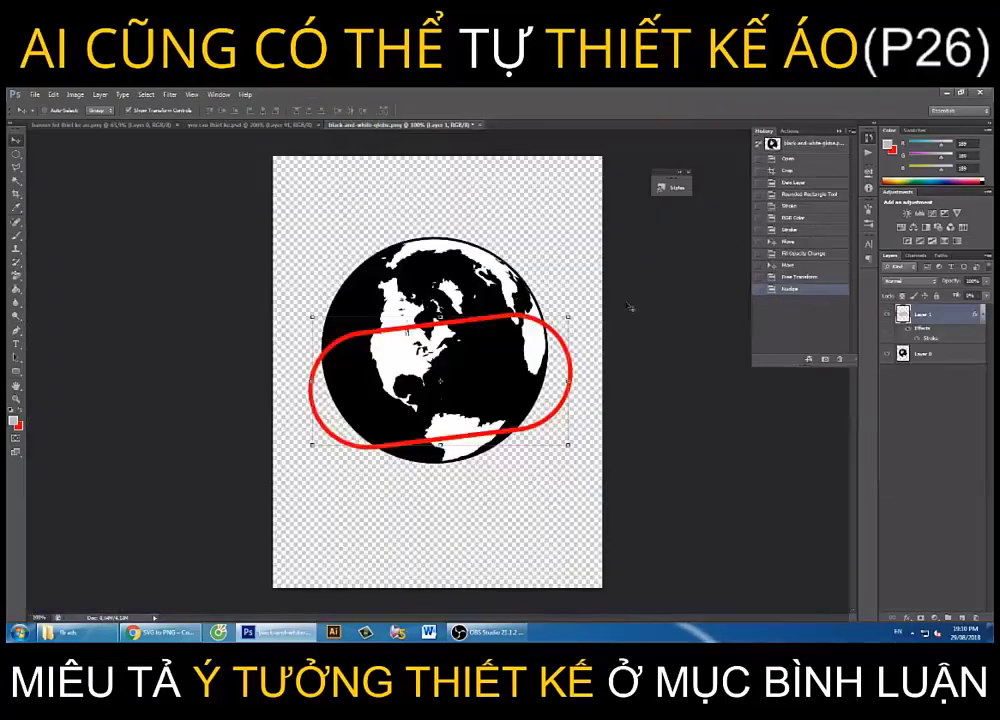
key("Escape")
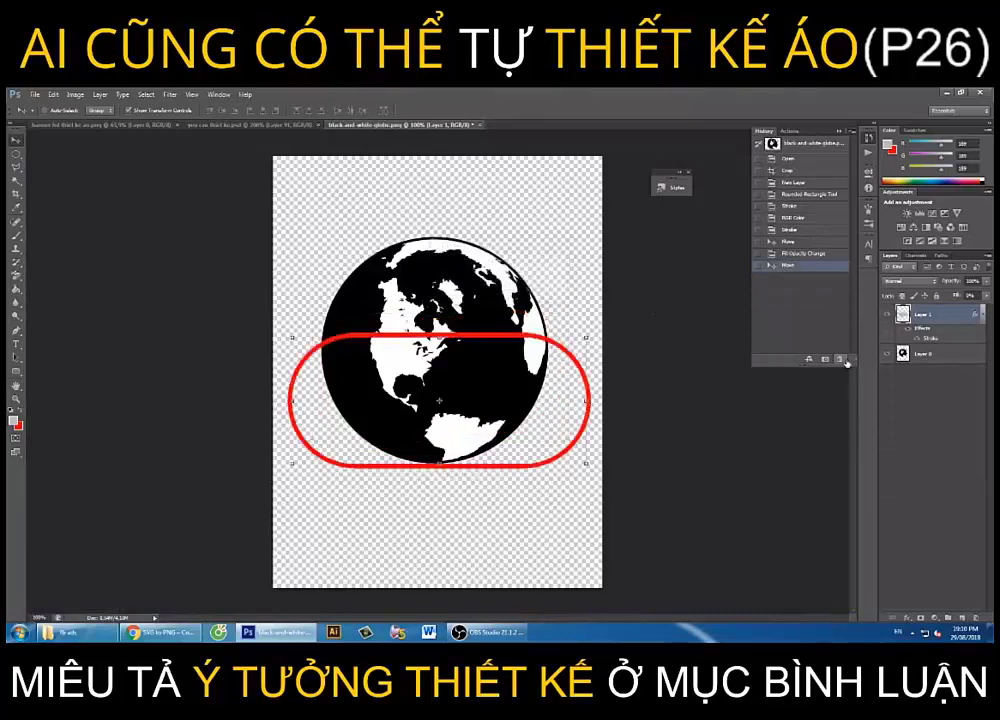
key("ctrl+t")
left_click_drag(439, 338, 441, 415)
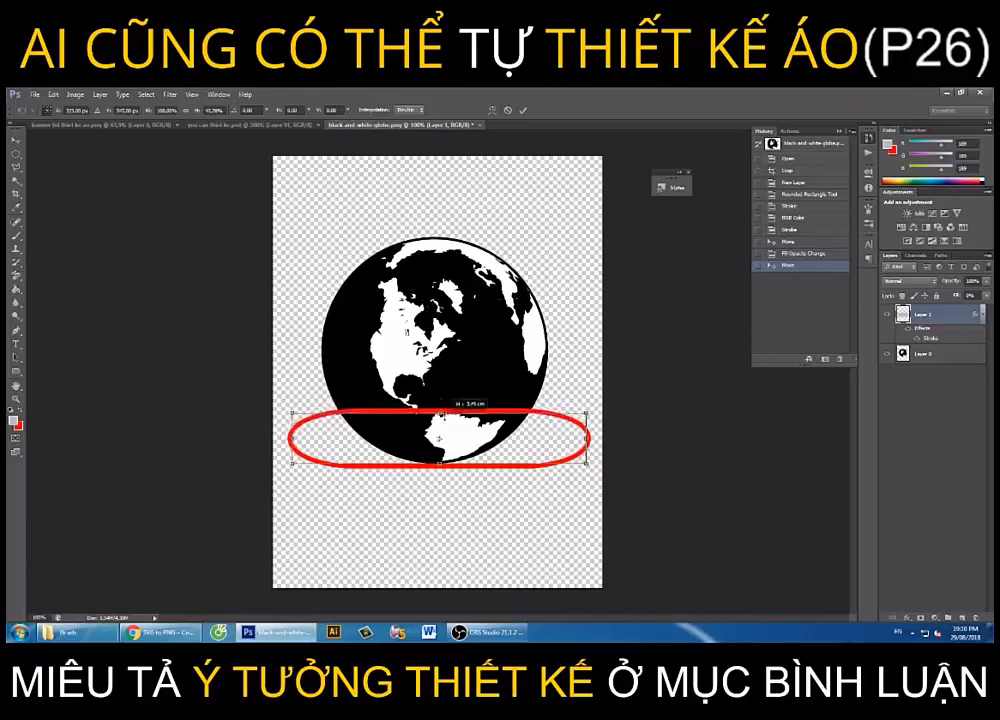
key("Return")
left_click_drag(497, 447, 493, 410)
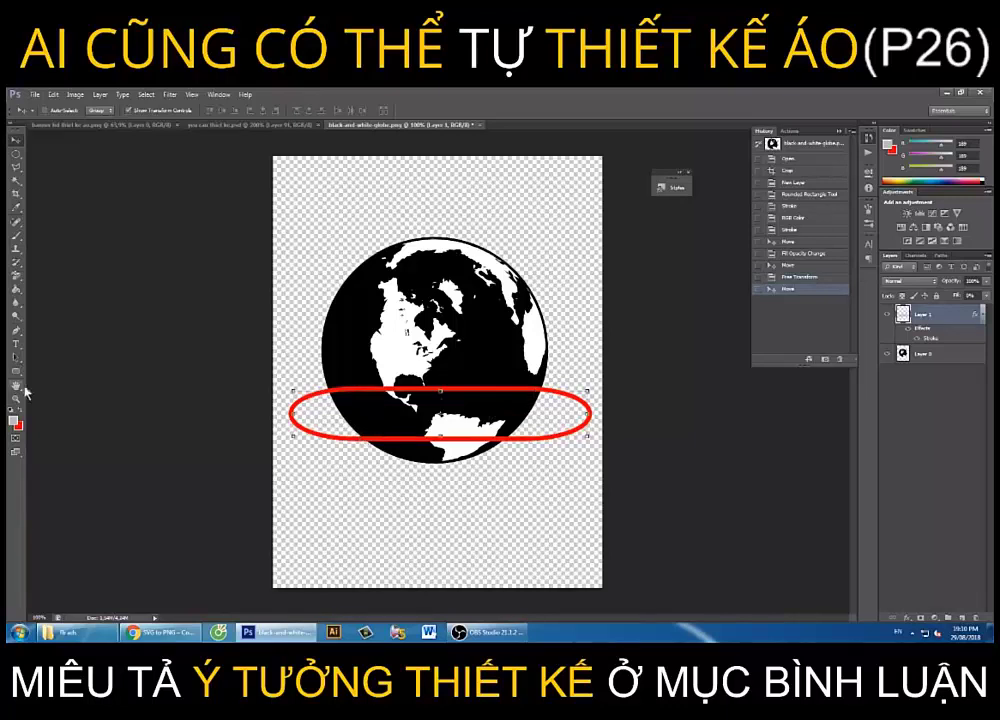
left_click(17, 400)
left_click(420, 450)
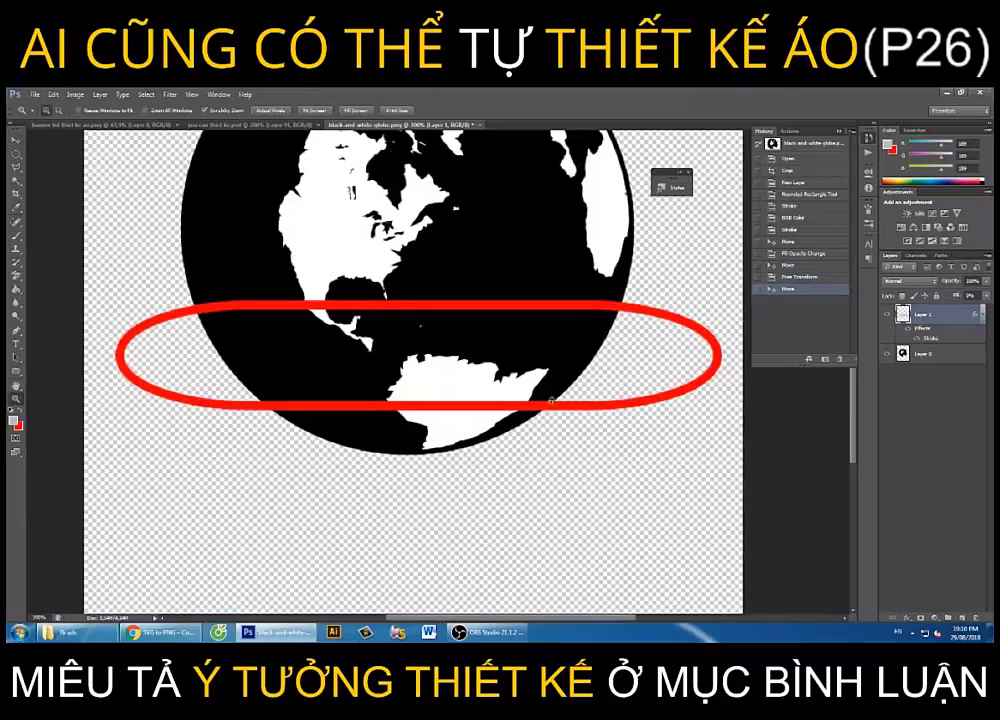
Rasterize the ring layer's stroke style and load the globe layer as a selection
scroll(122, 215, "up", 2)
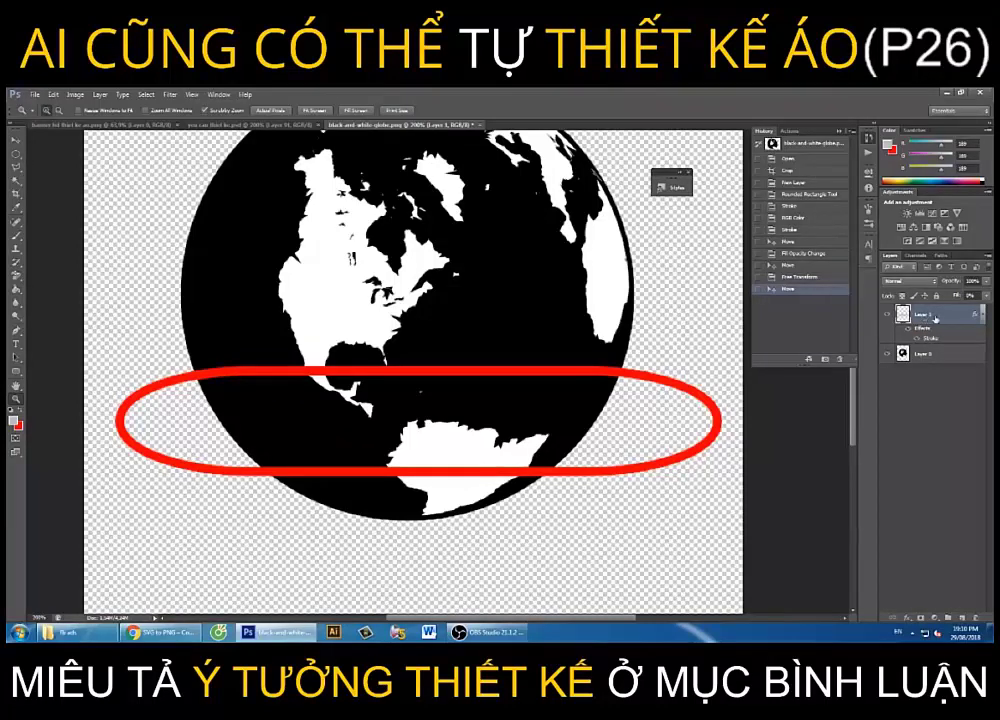
right_click(935, 320)
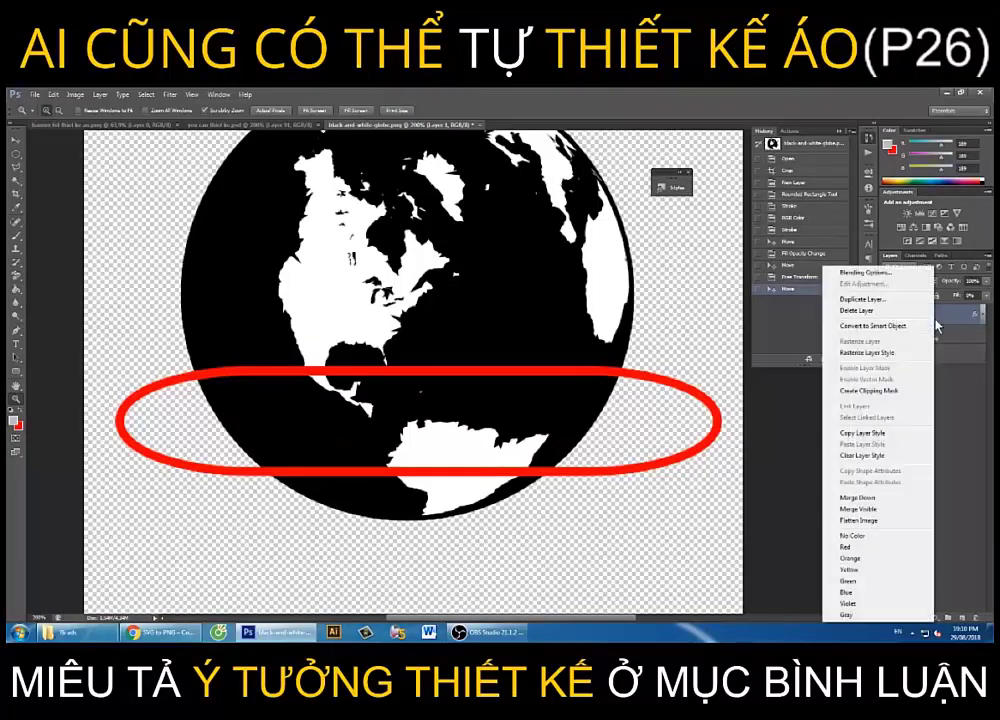
left_click(851, 354)
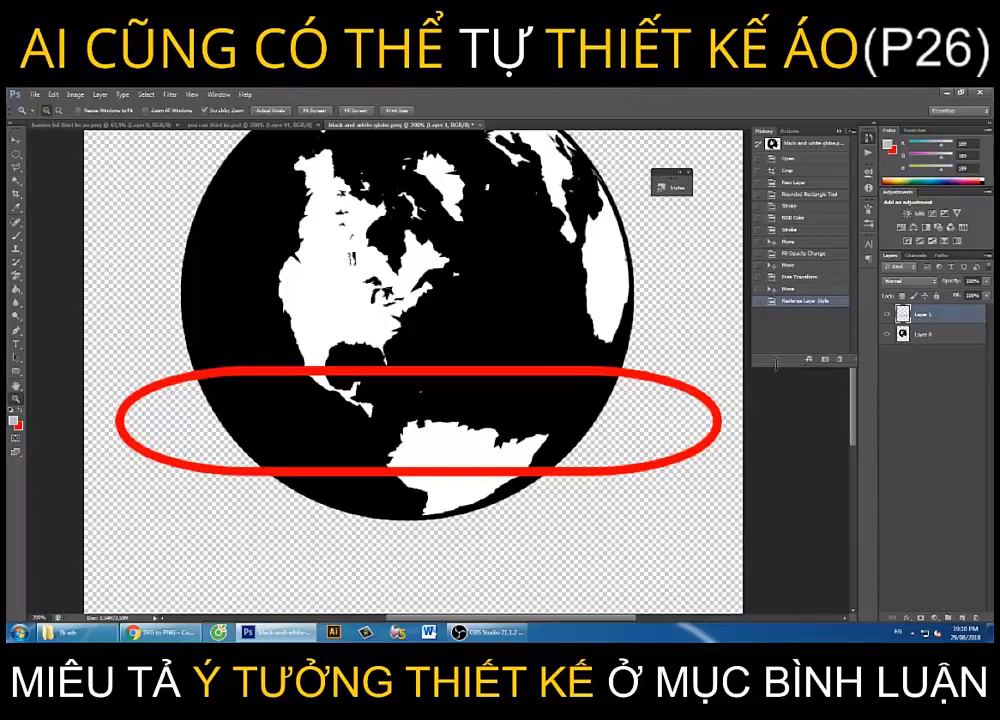
left_click(904, 335)
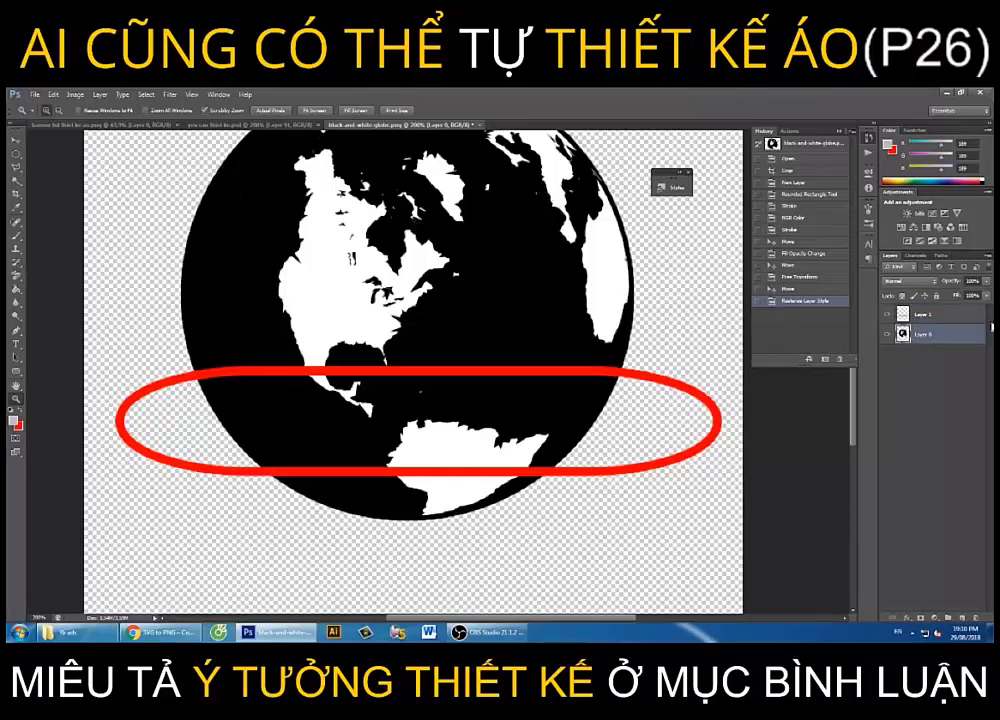
left_click(903, 335, "ctrl")
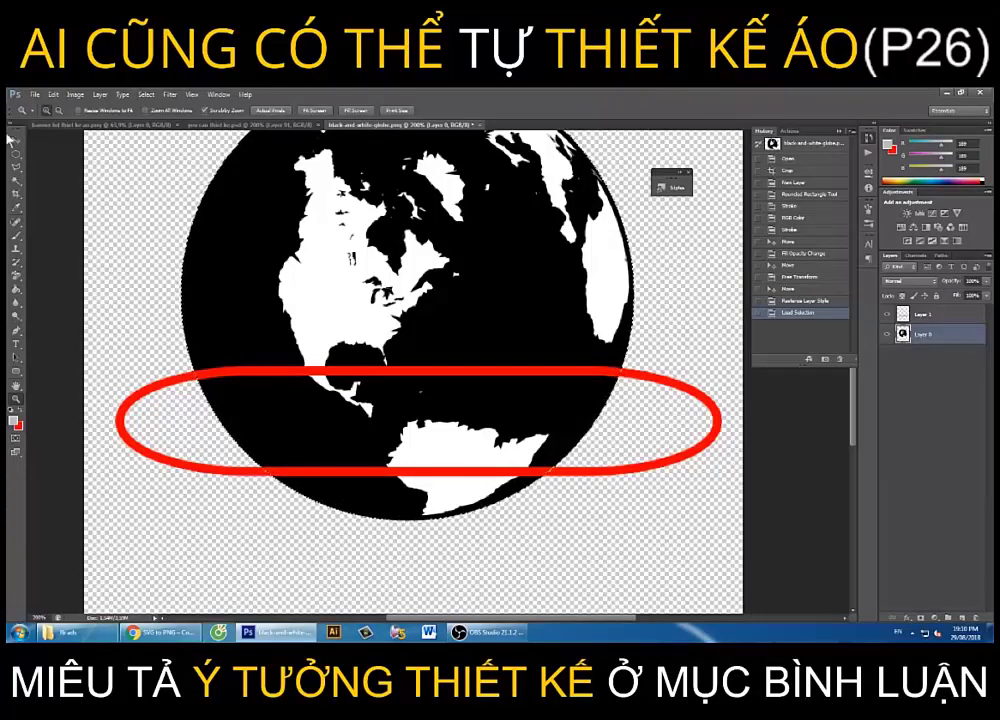
Erase the ring's lower stroke inside the globe selection with the plain Eraser, then deselect
left_click(15, 275)
right_click(15, 275)
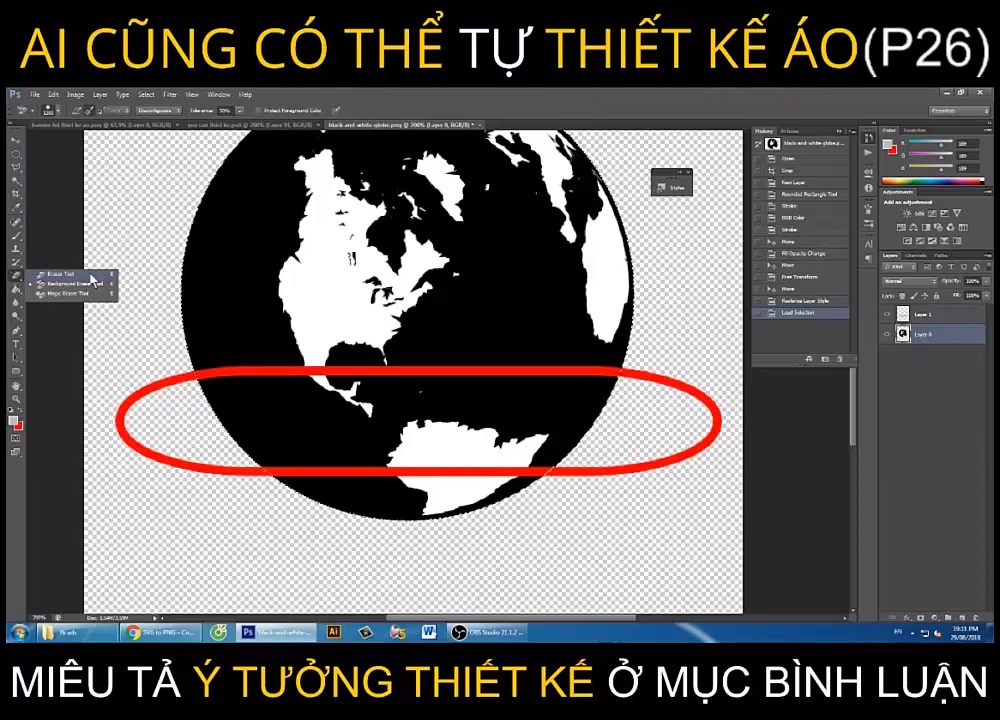
left_click(68, 273)
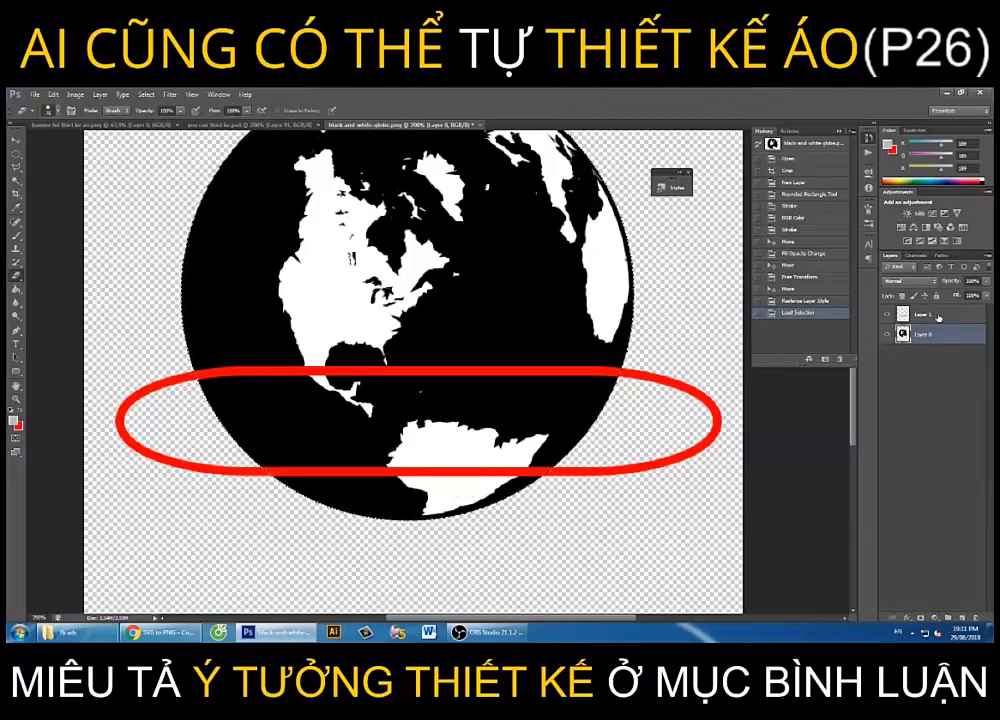
left_click(938, 317)
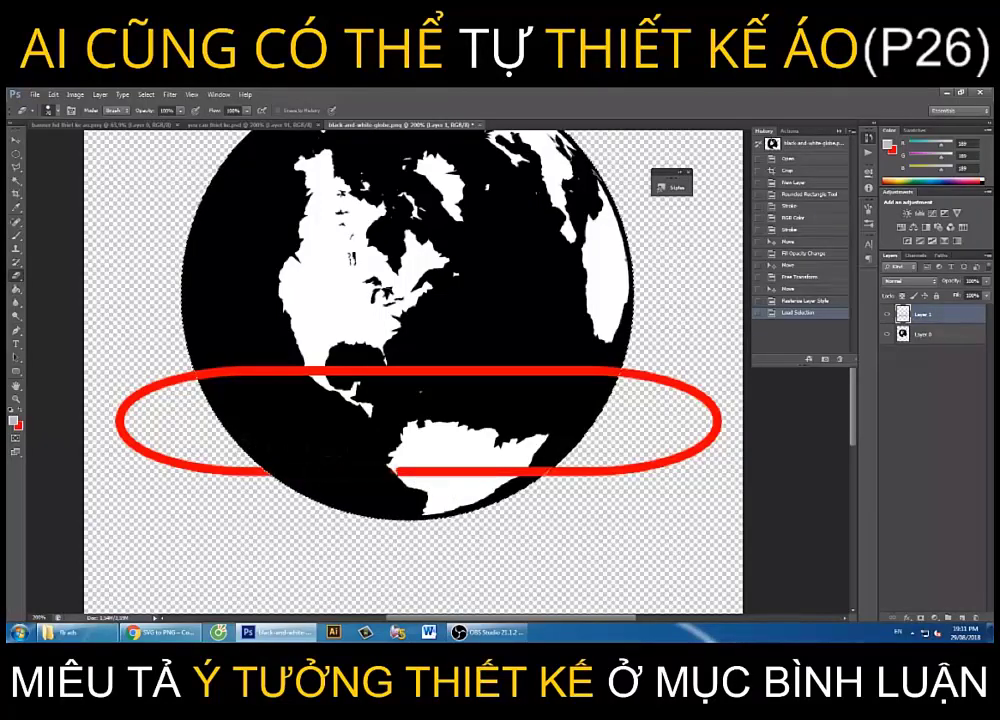
left_click_drag(275, 466, 540, 466)
key("ctrl+d")
key("z")
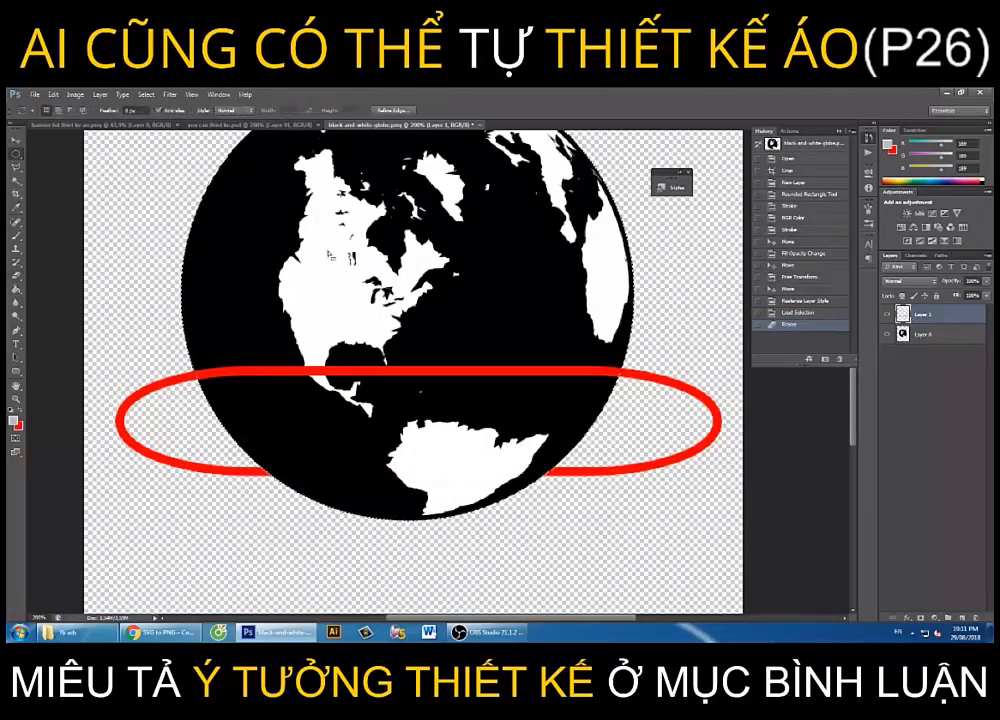
left_click_drag(305, 308, 366, 336)
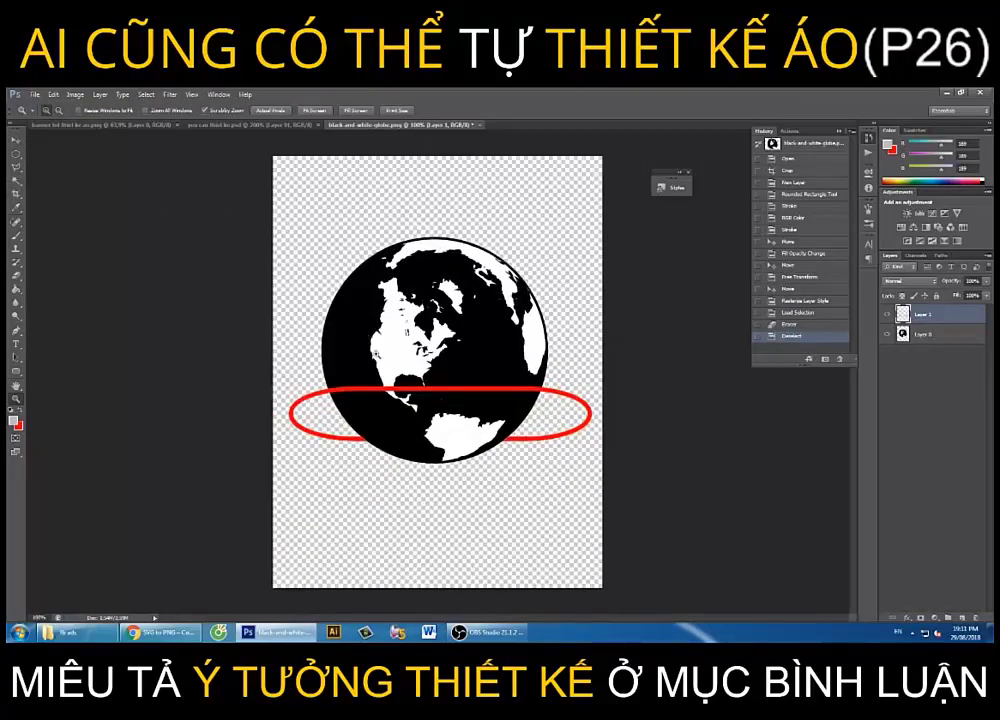
left_click(380, 340)
Duplicate the ring layer three times with Ctrl+J, shifting each copy upward to stack four rings
left_click(380, 340, "alt")
key("ctrl+j")
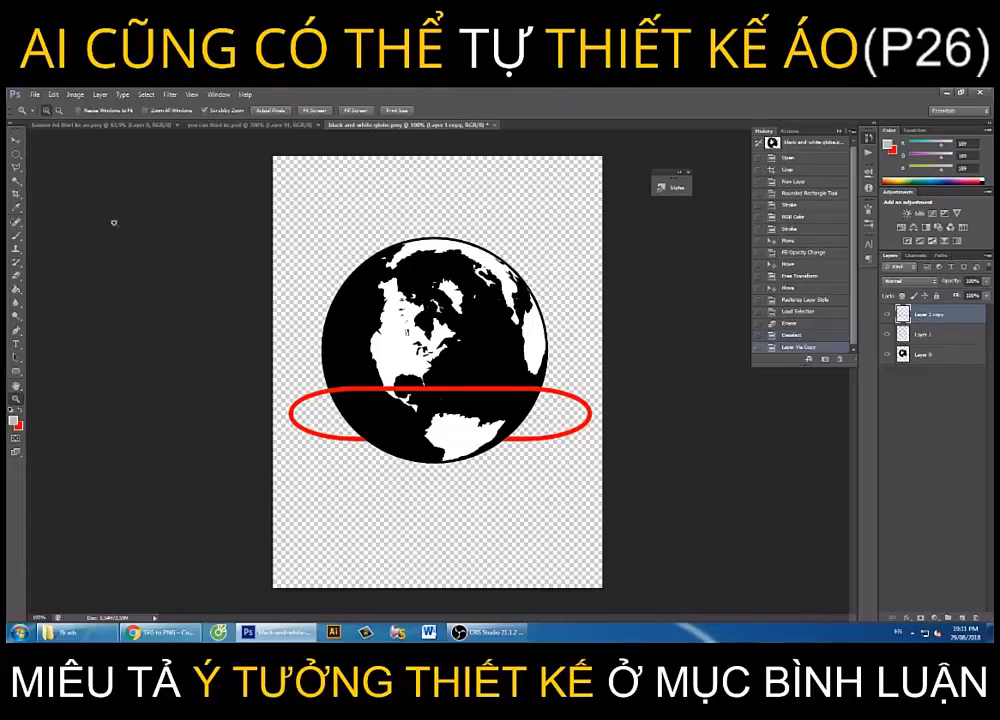
left_click(15, 138)
mouse_move(430, 318)
left_mouse_down()
mouse_move(428, 278)
mouse_move(439, 302)
left_mouse_up()
key("ctrl+j")
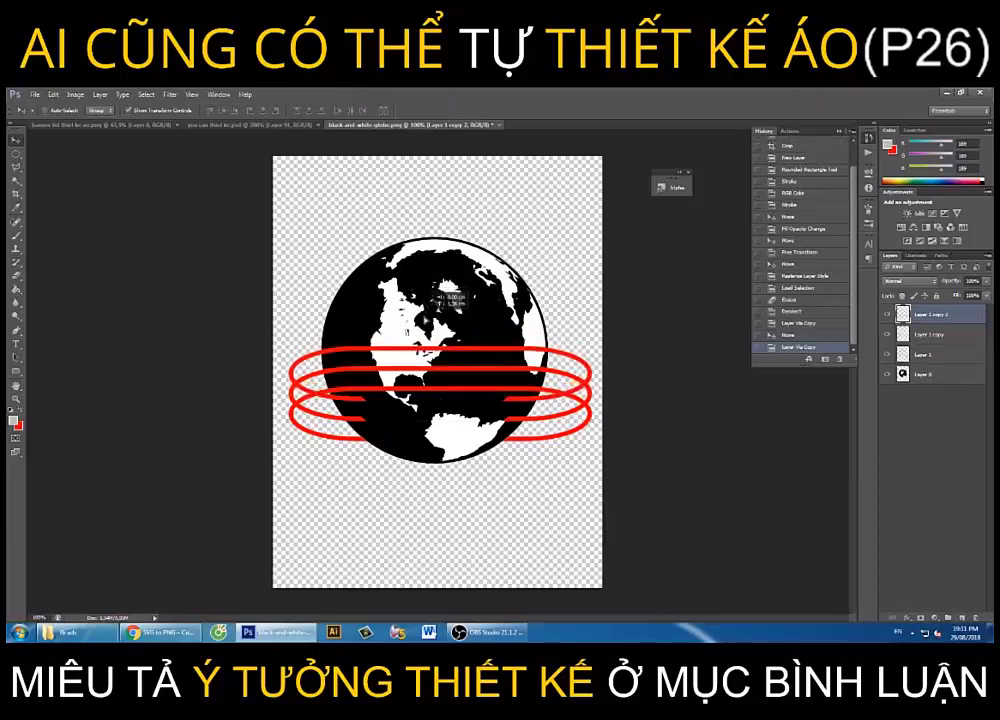
key("ctrl+j")
left_click_drag(434, 302, 437, 283)
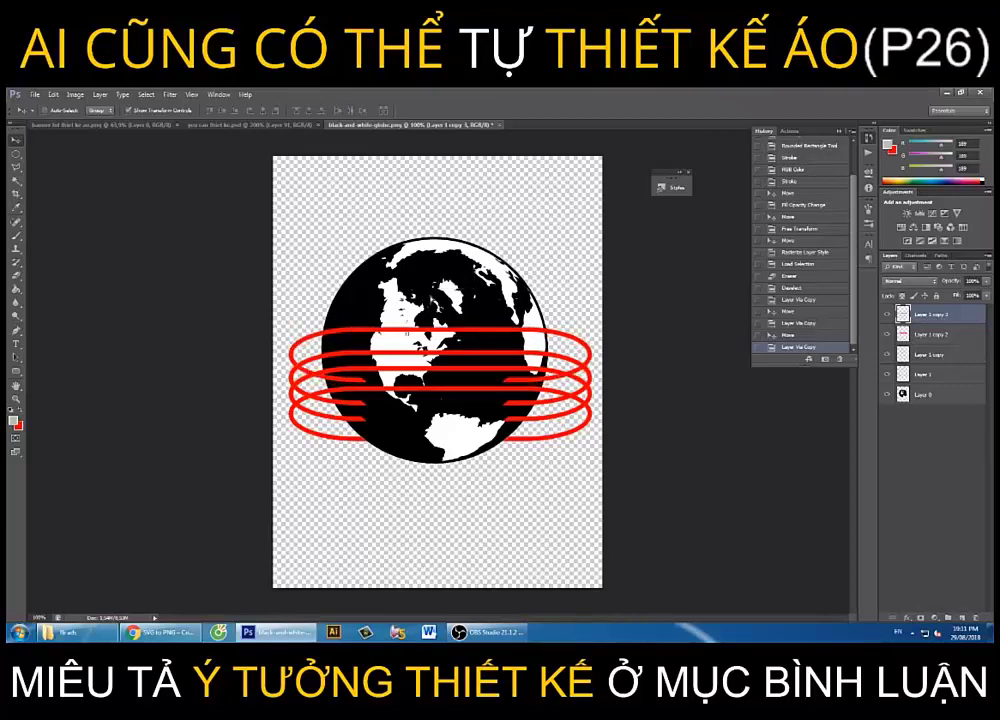
Zoom in on the rings, load the globe area as a selection, and pick the plain Eraser
left_click(15, 399)
left_click_drag(371, 361, 668, 392)
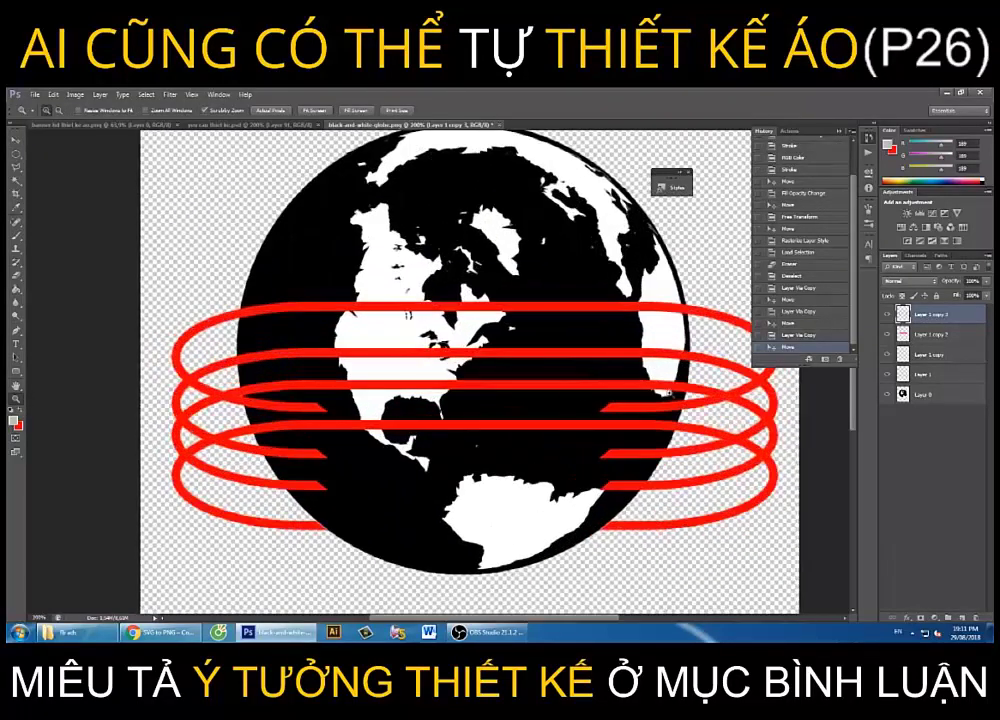
left_click(905, 395)
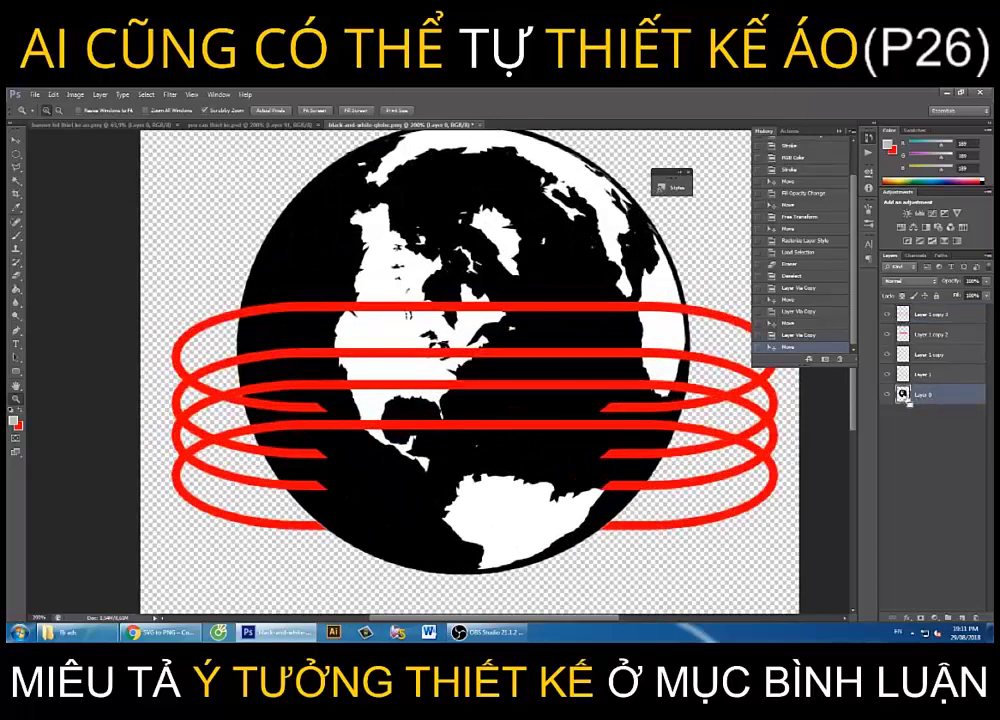
left_click(24, 277)
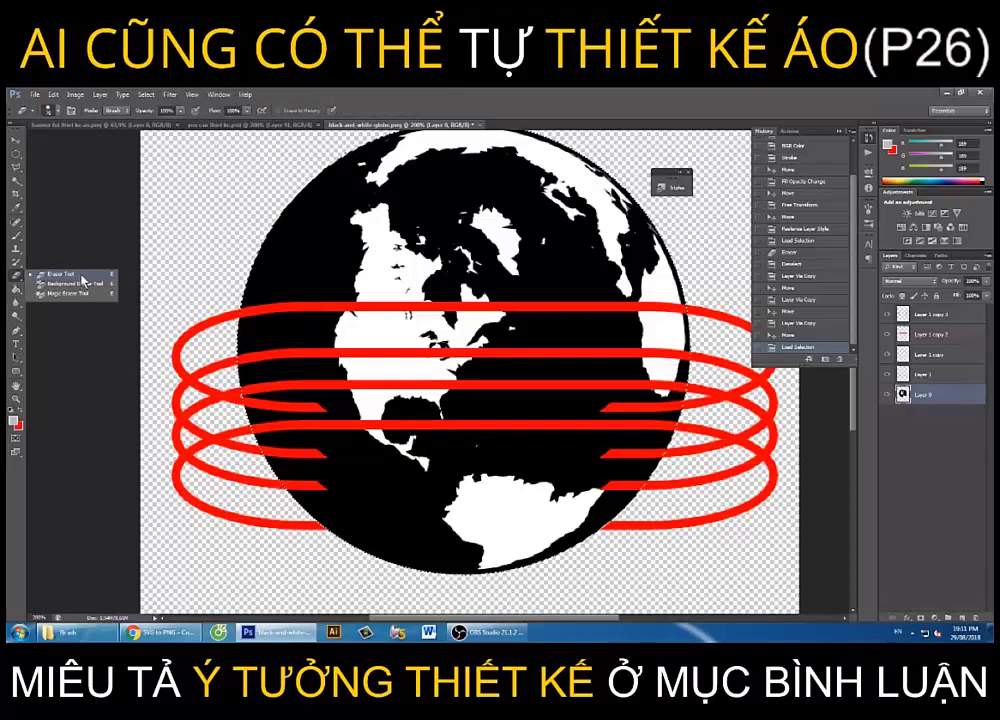
left_click(83, 281)
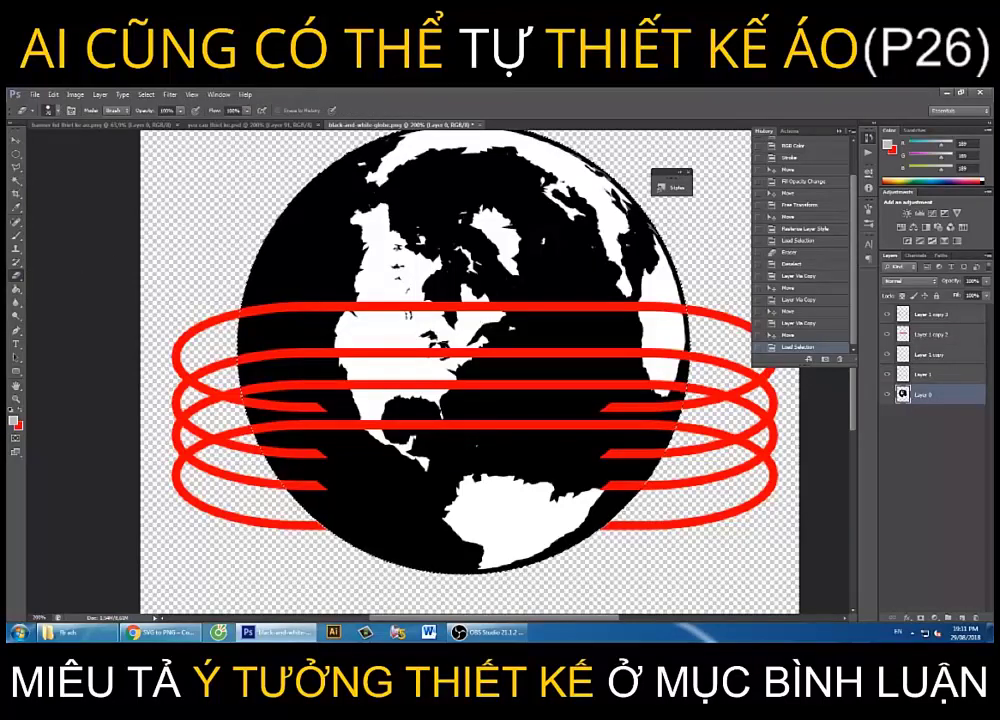
Erase the copied rings' lower strokes inside the globe, then zoom back out
left_click(932, 354)
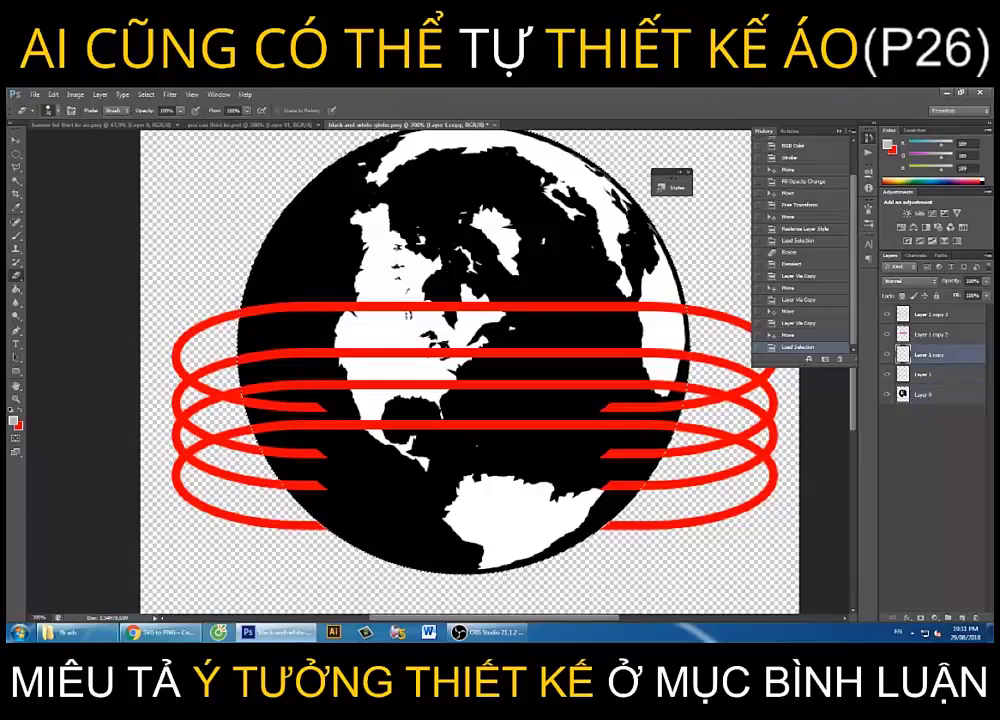
left_click(932, 334)
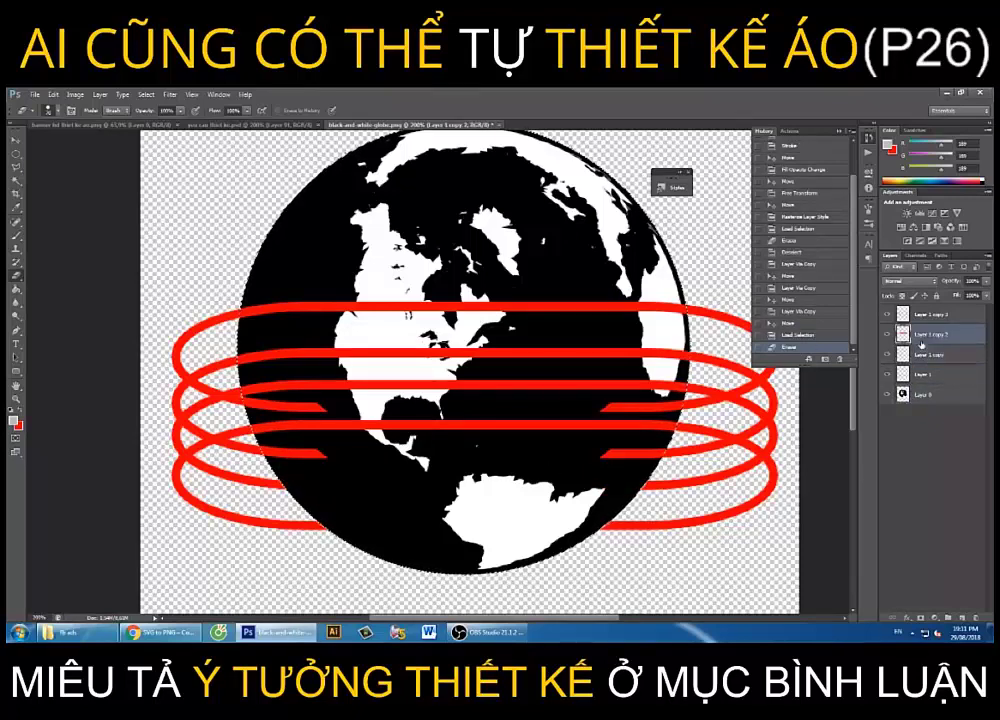
left_click_drag(205, 352, 245, 355)
left_click(932, 314)
left_click_drag(469, 355, 525, 355)
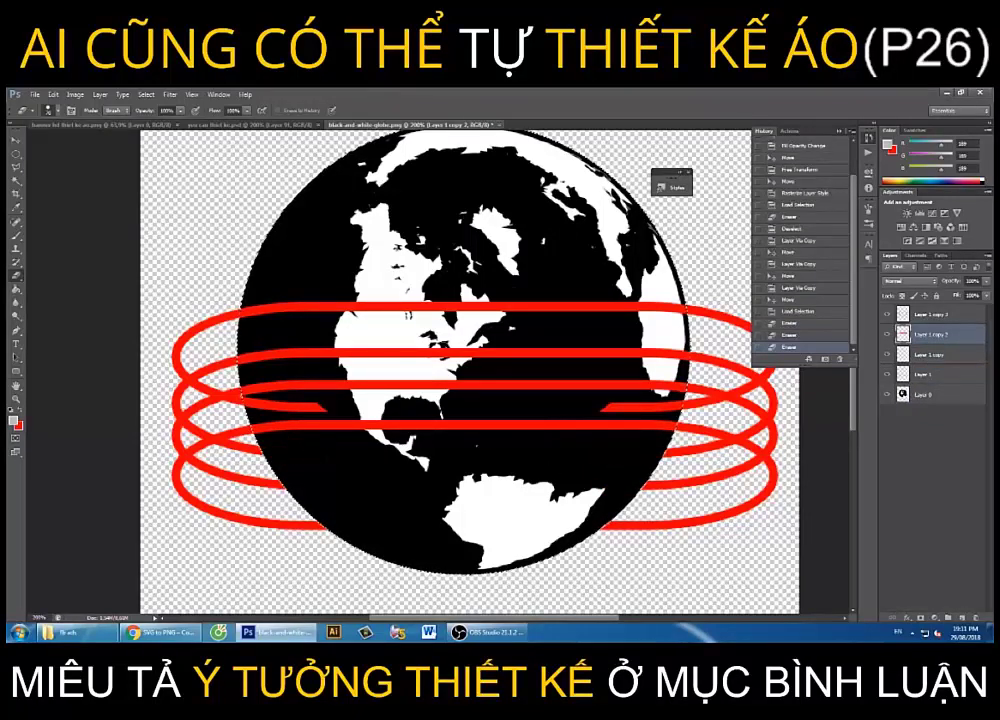
left_click_drag(476, 398, 497, 400)
left_click_drag(467, 319, 536, 319)
left_click_drag(188, 318, 256, 318)
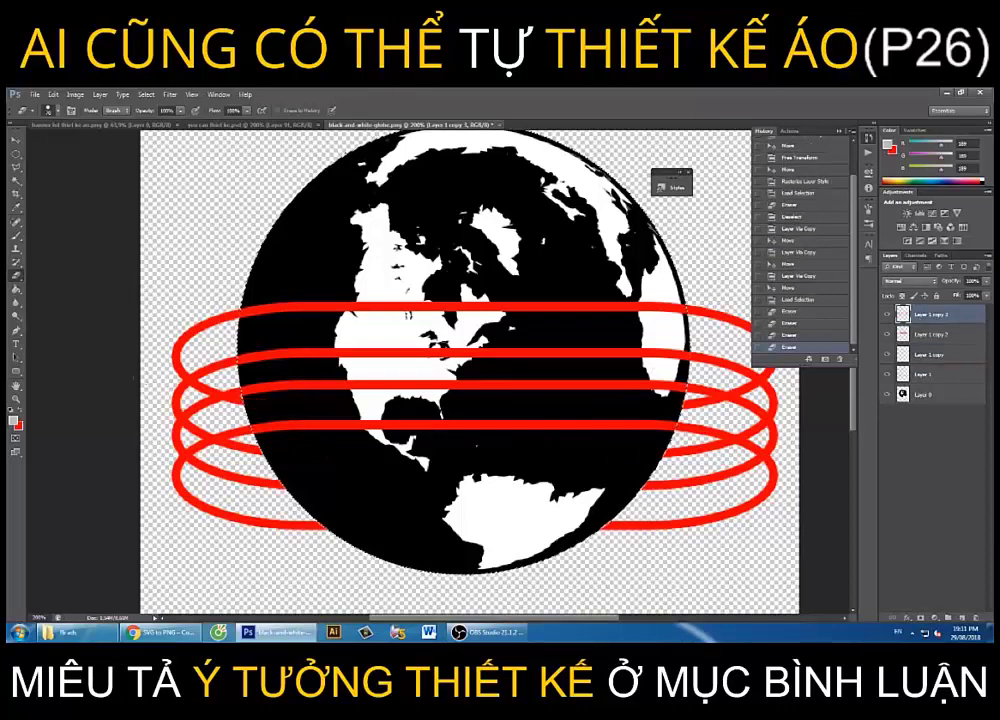
left_click(15, 153)
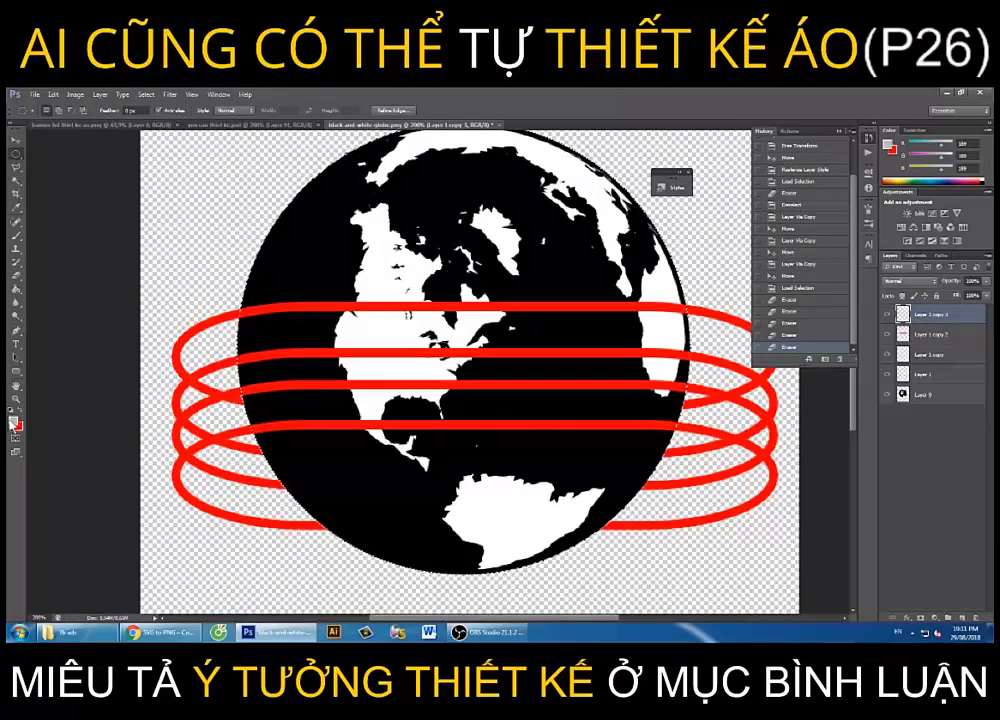
left_click(15, 398)
left_click(354, 330, "alt")
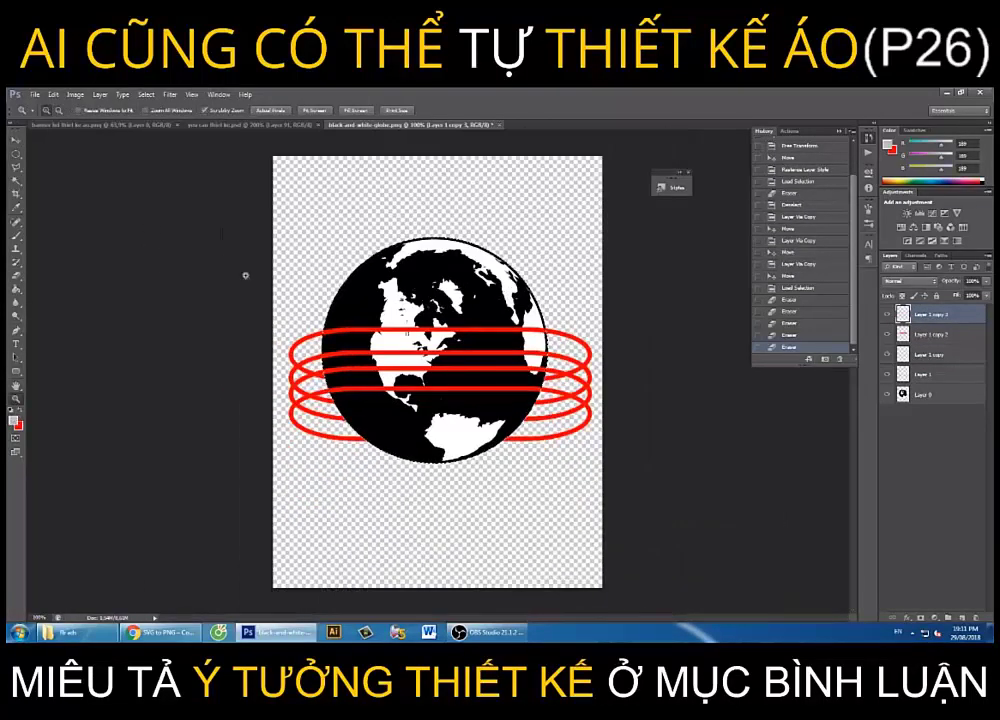
Pick the Horizontal Type tool and sample the rings' red as the text colour
key("m")
left_click(200, 125)
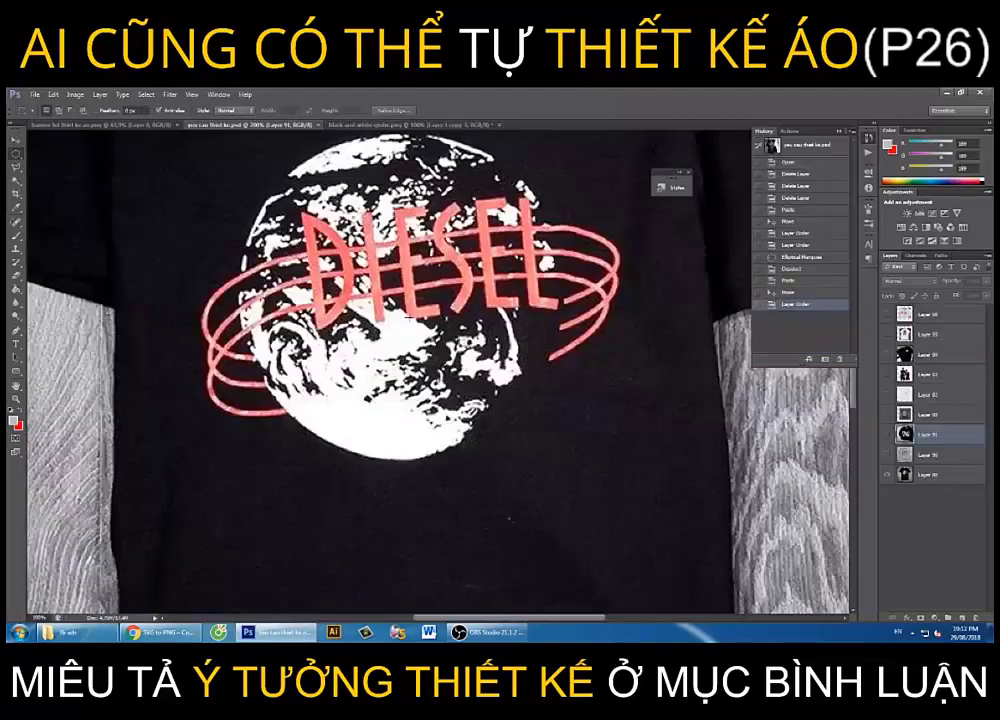
left_click(400, 125)
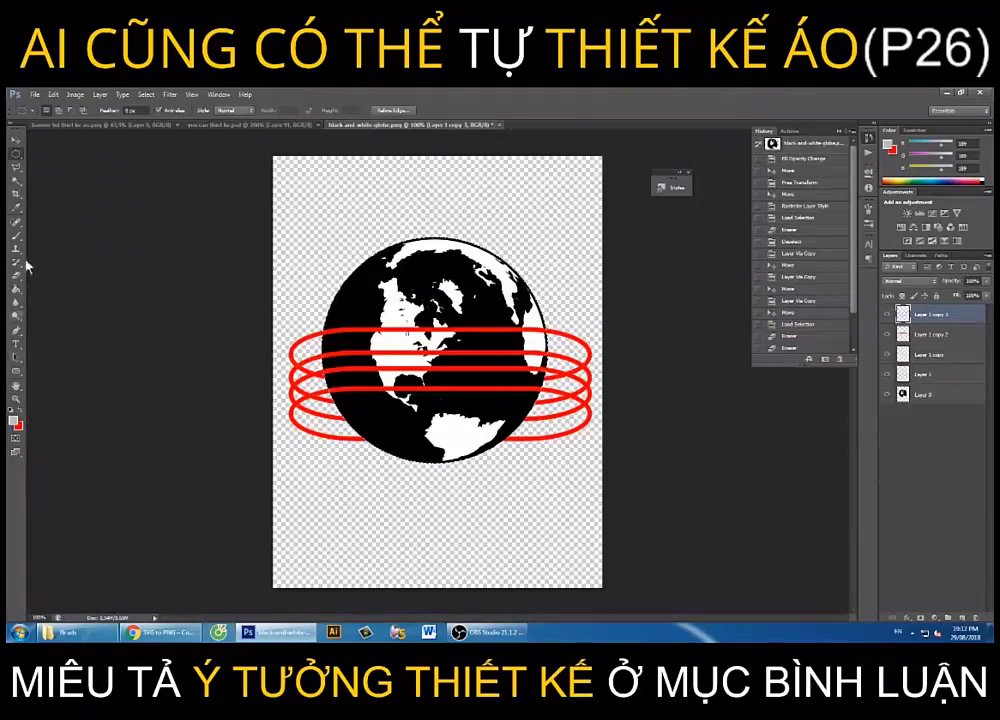
left_click(15, 343)
right_click(15, 343)
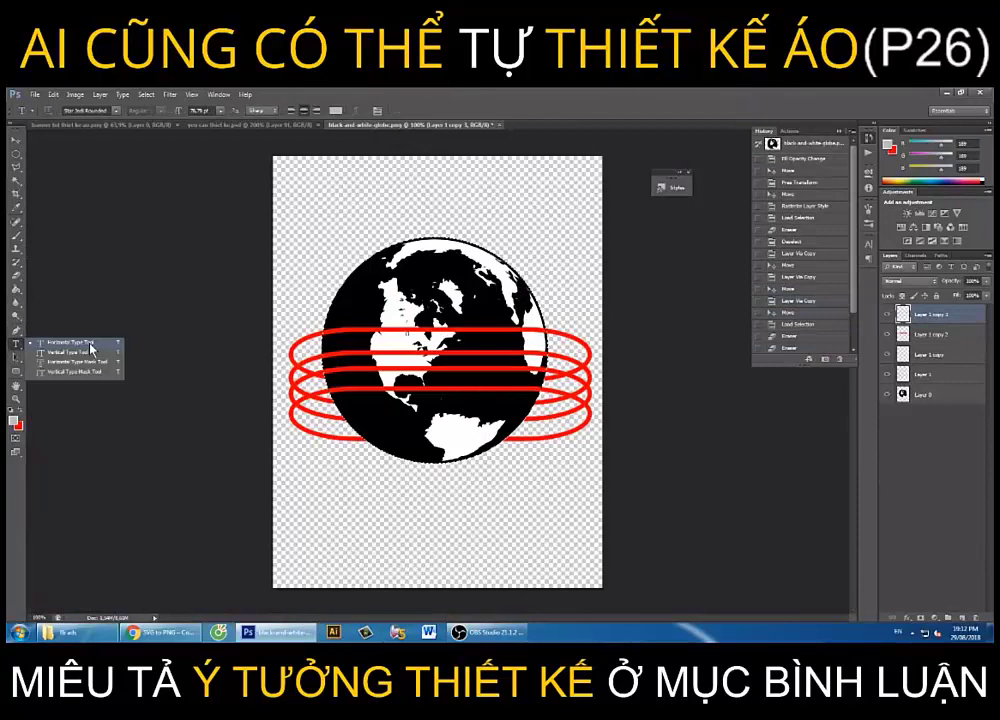
left_click(91, 348)
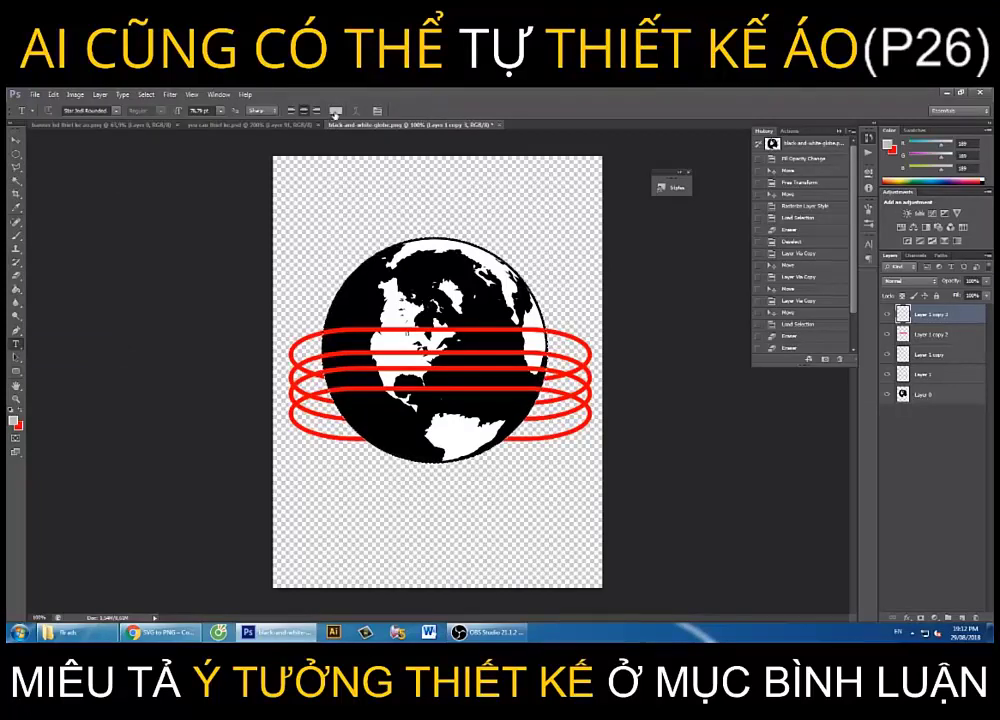
left_click(335, 110)
left_click(500, 355)
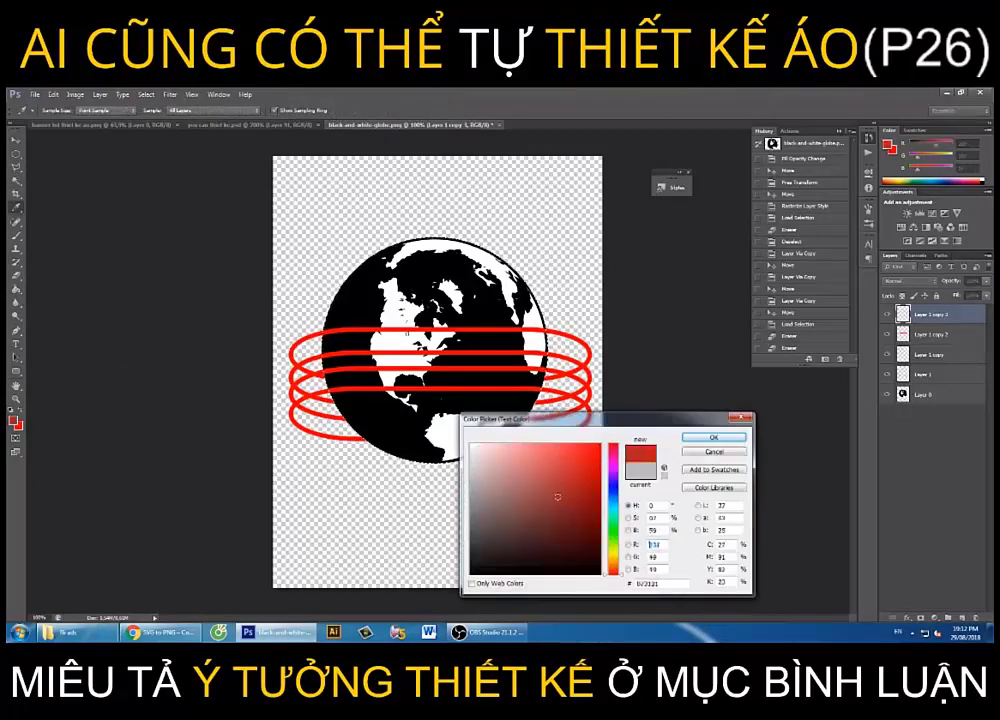
left_click(713, 437)
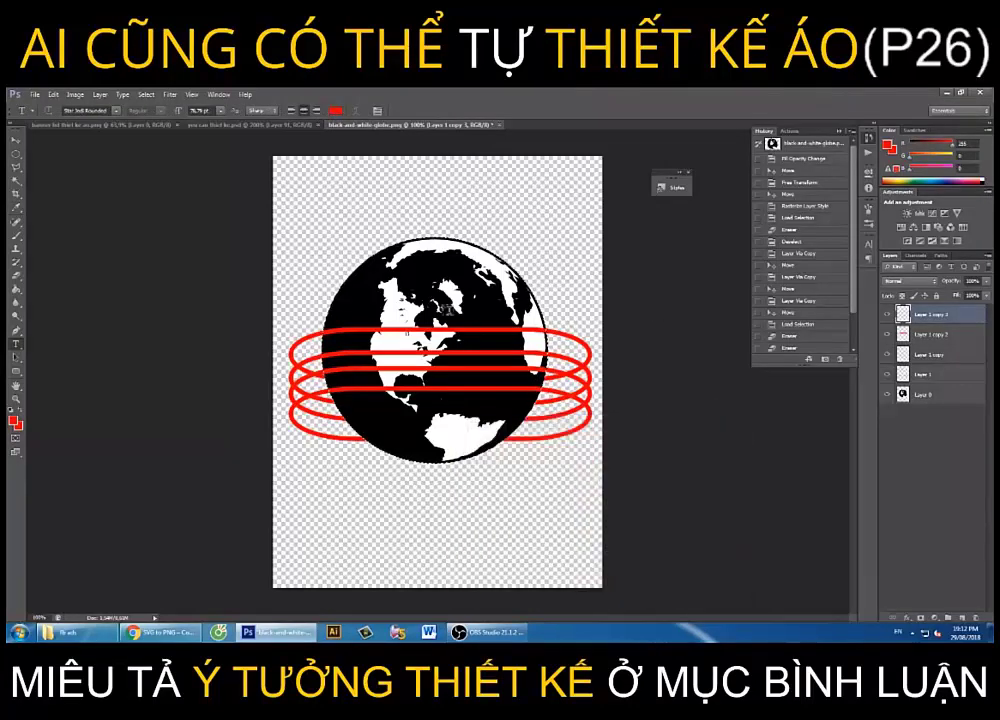
Type GECKO across the upper globe and select all of the text
left_click(481, 320)
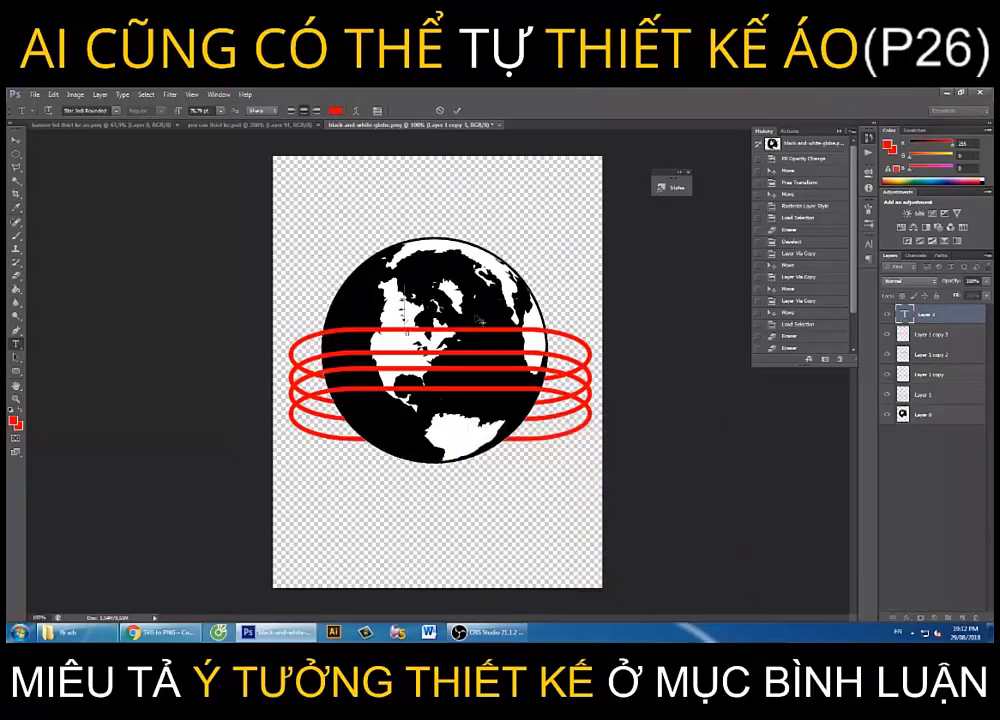
type("GECKO")
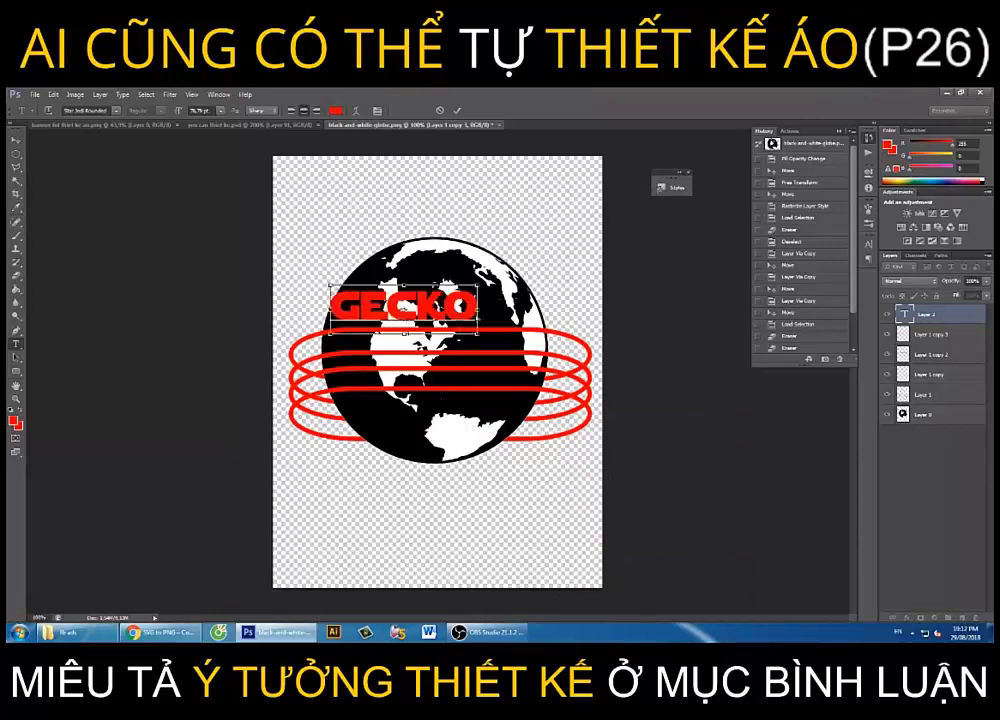
key("ctrl+a")
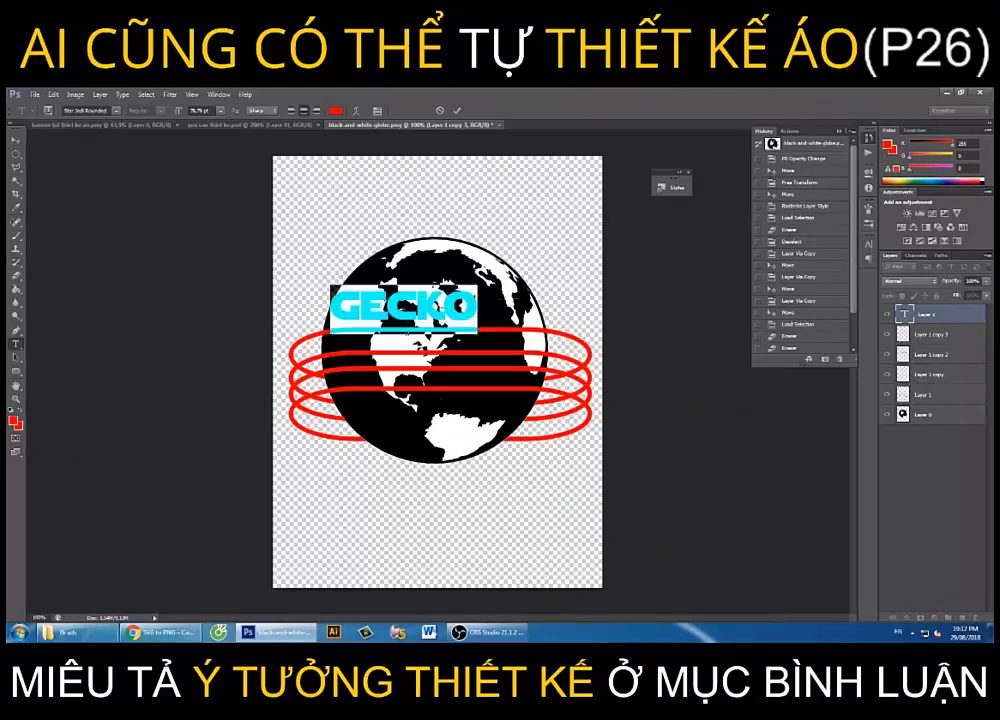
left_click(251, 128)
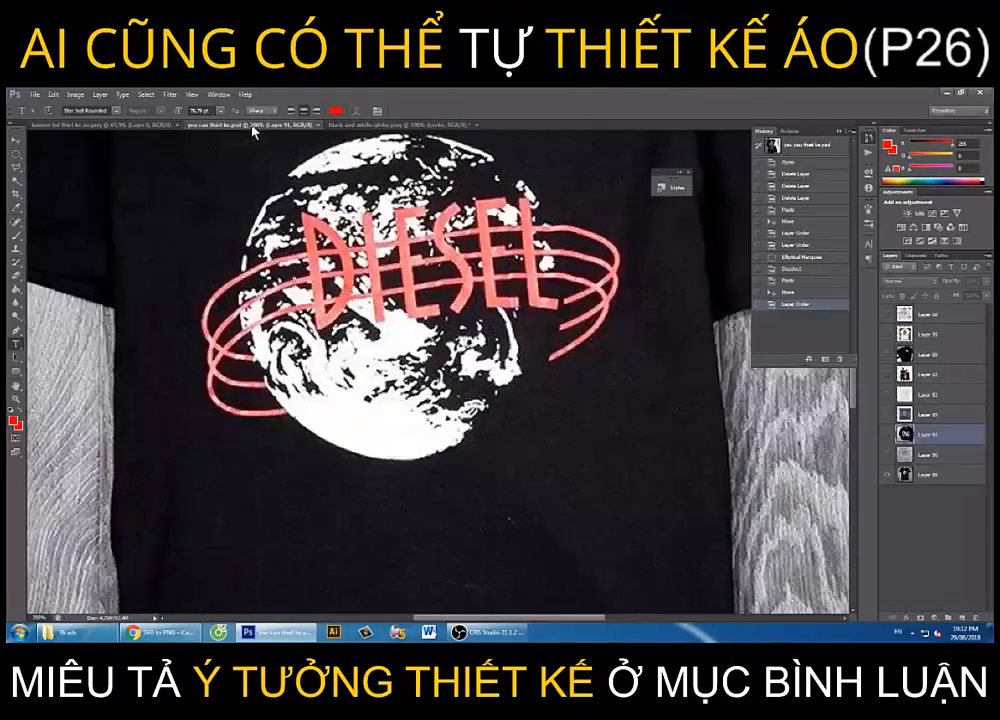
left_click(377, 128)
left_click(430, 300)
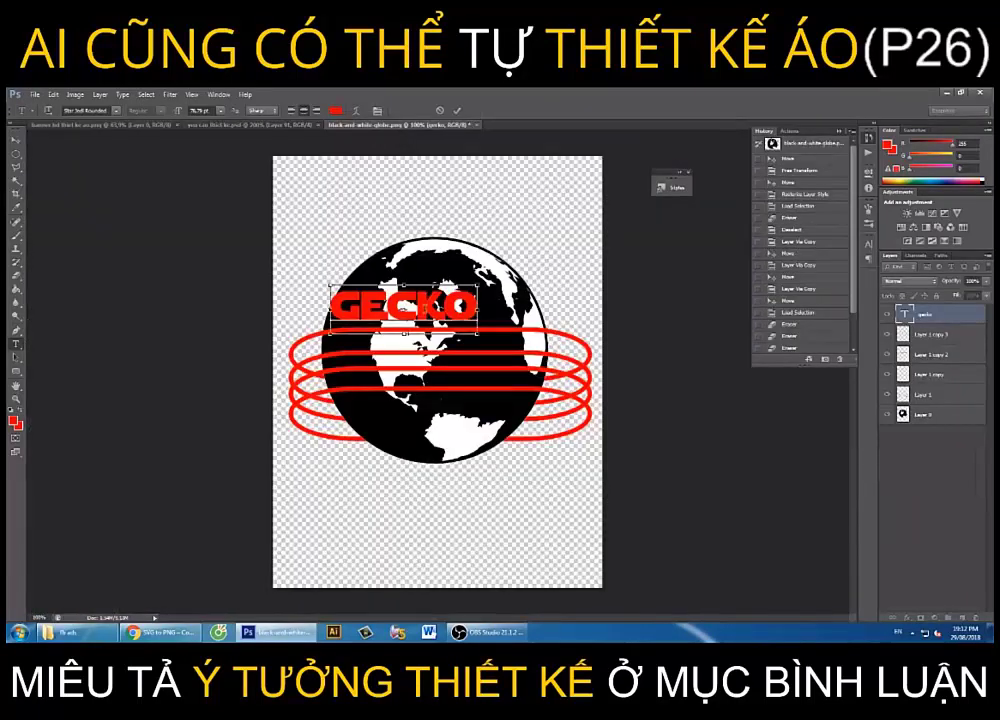
key("ctrl+a")
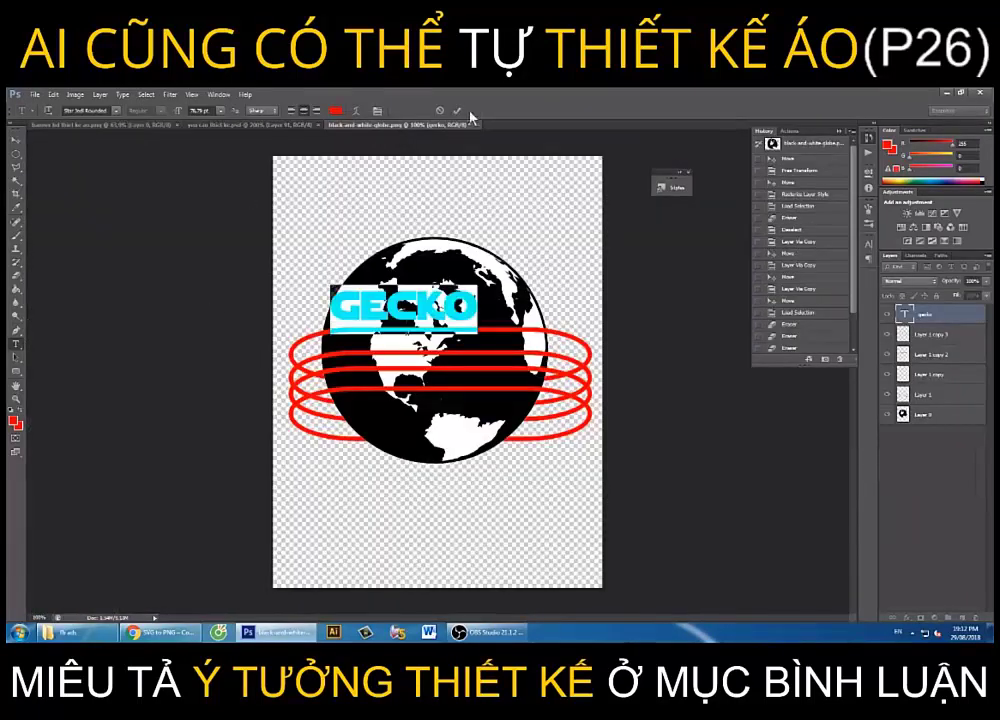
Change the GECKO text's font to Bebas Kai
left_click(117, 111)
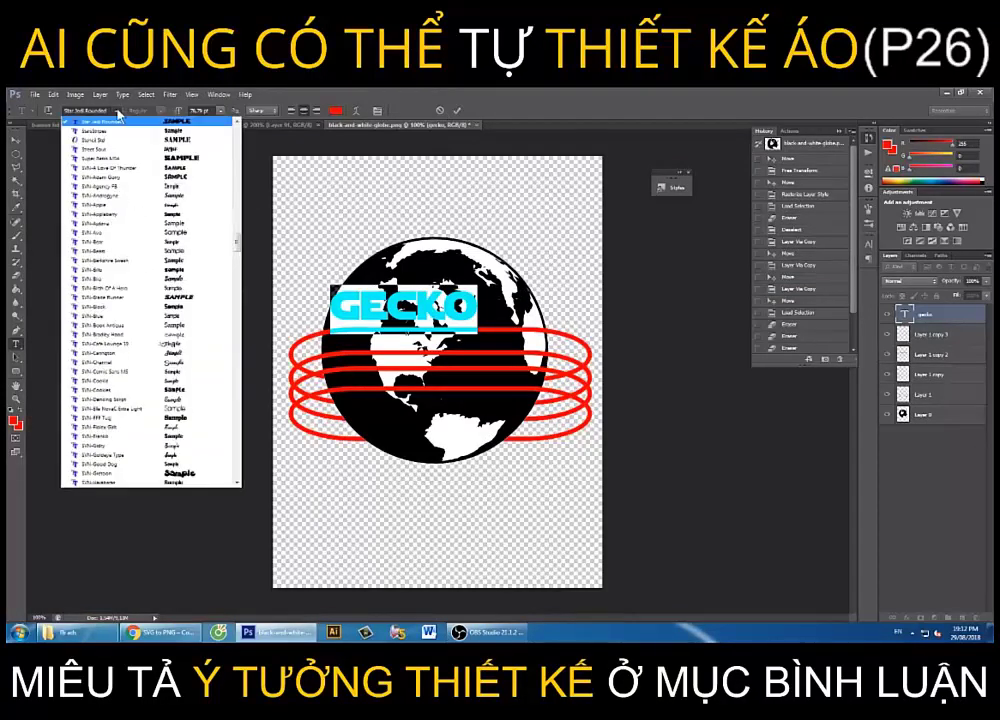
left_click(118, 112)
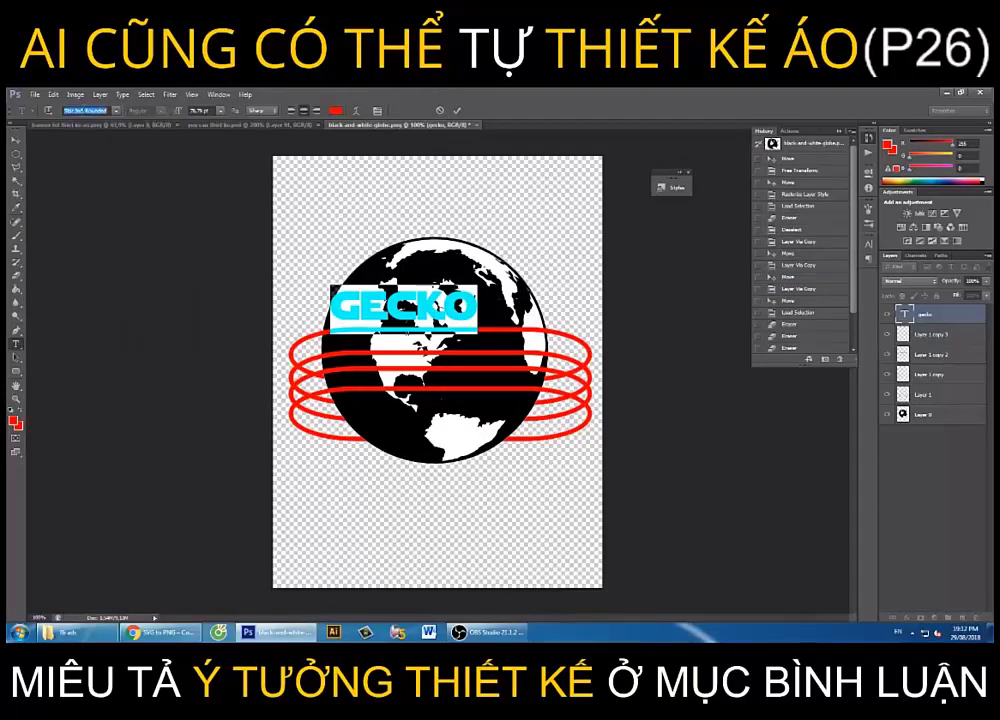
type("Bebas Kai")
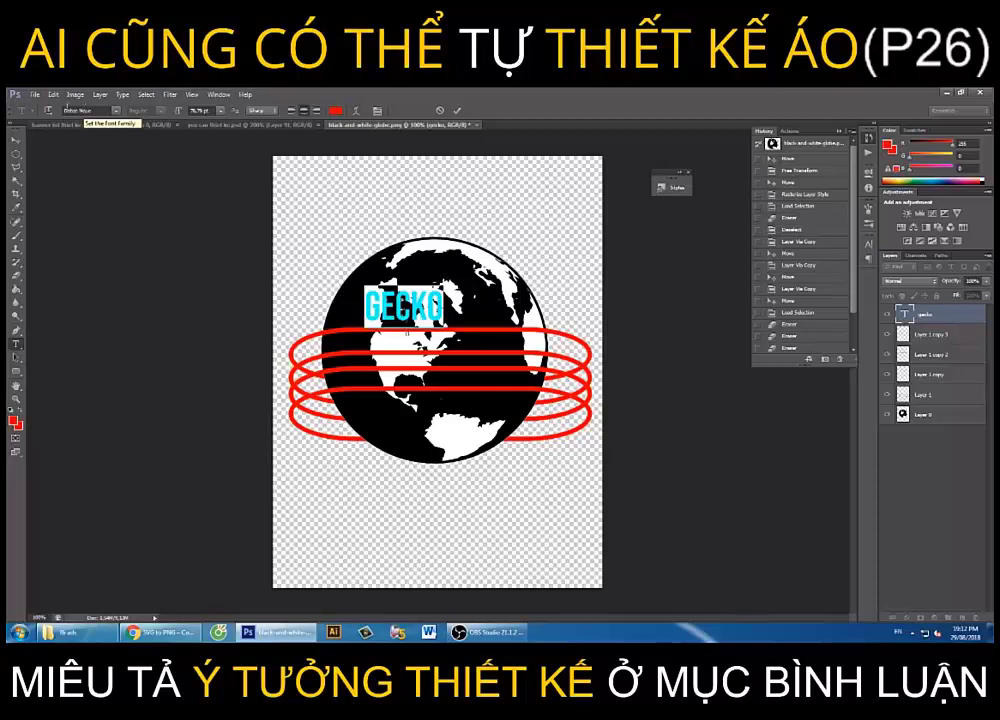
key("ctrl+Return")
Scale GECKO to about 247% and move it down across the middle of the rings
key("ctrl+t")
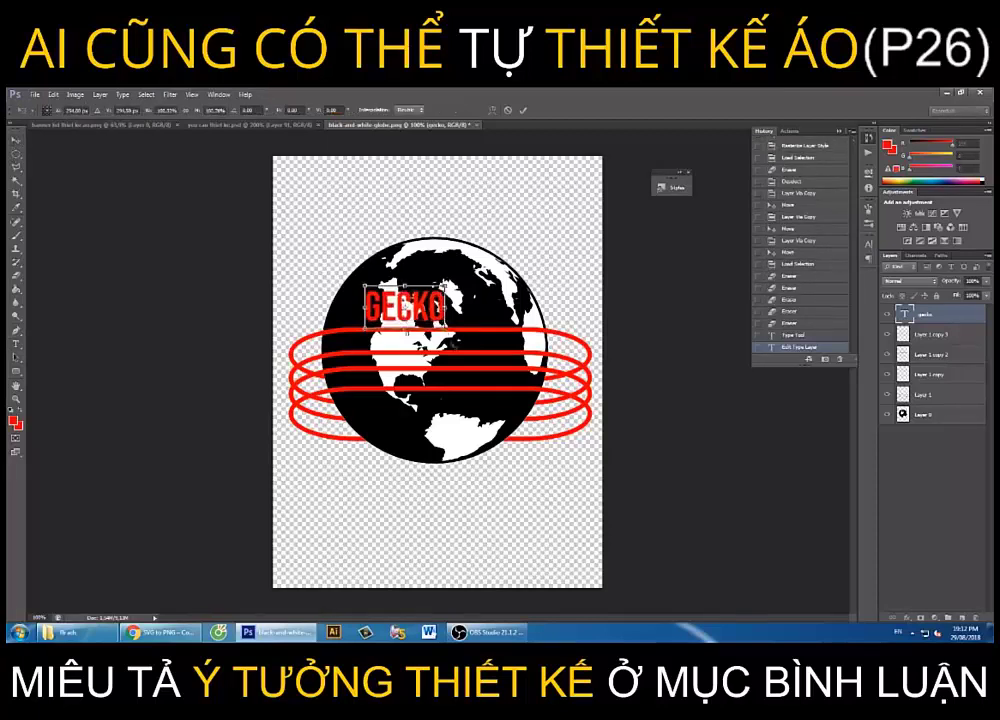
left_click_drag(449, 340, 547, 345)
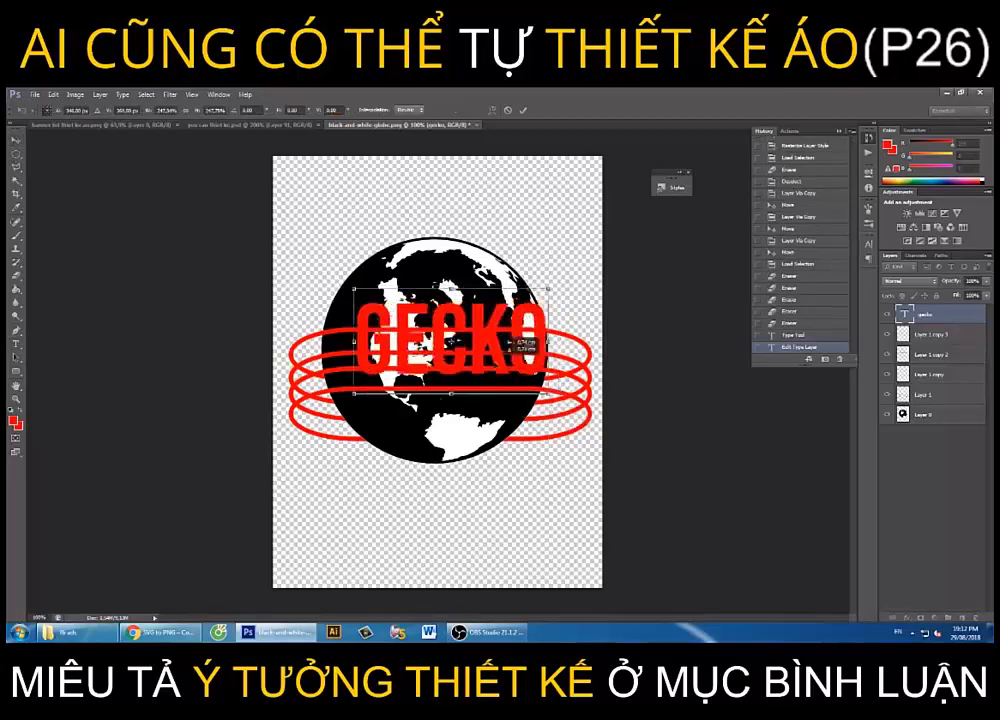
left_click_drag(449, 340, 433, 352)
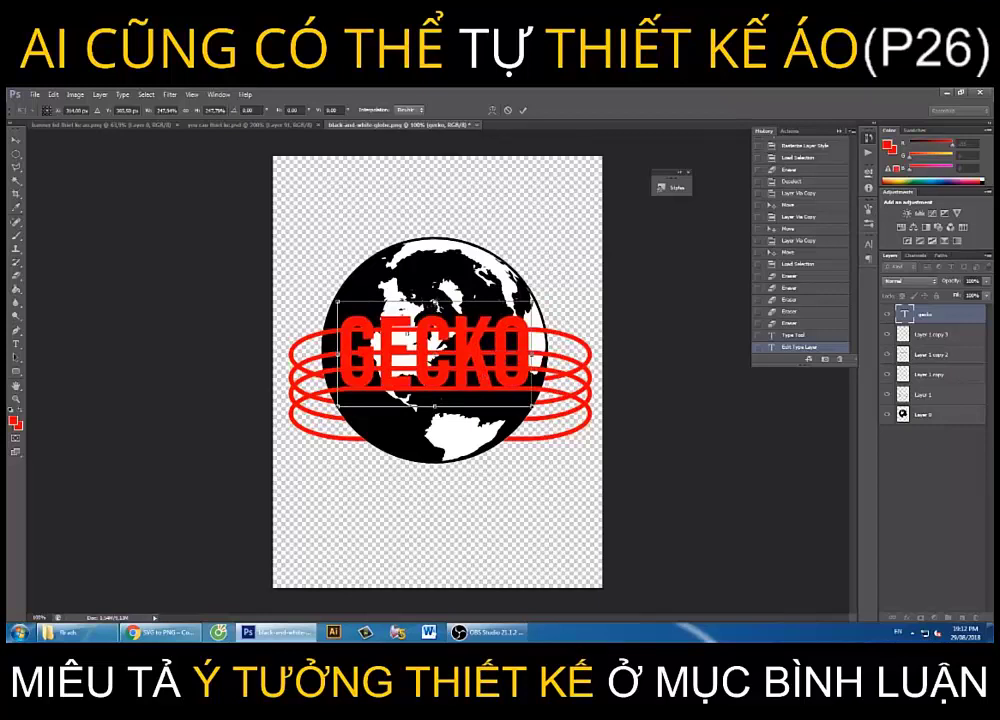
key("Return")
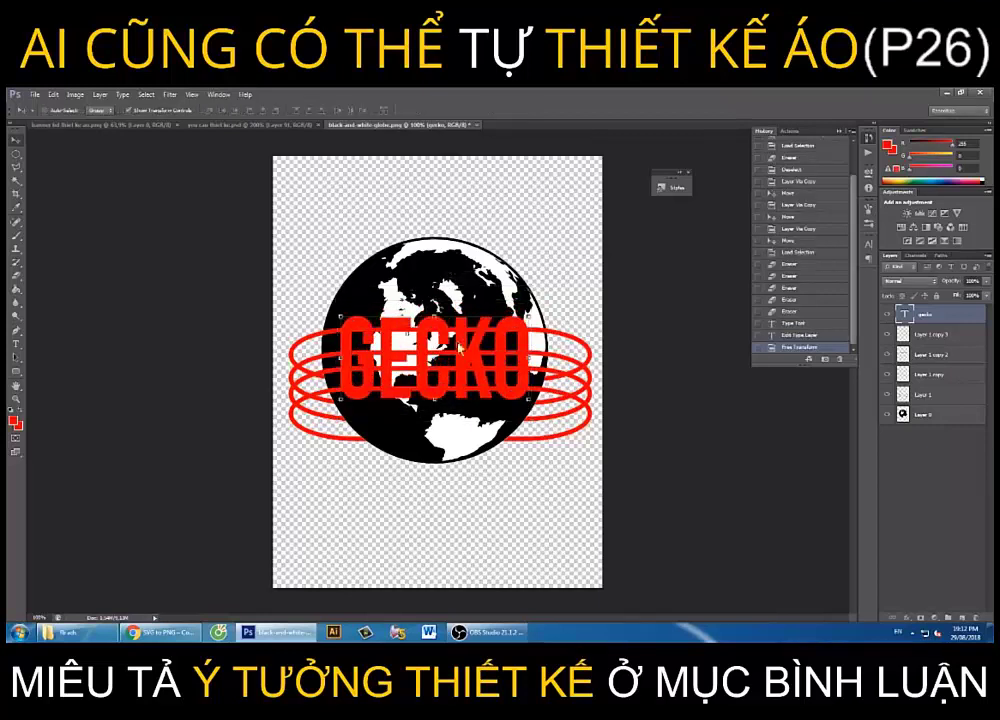
key("Down")
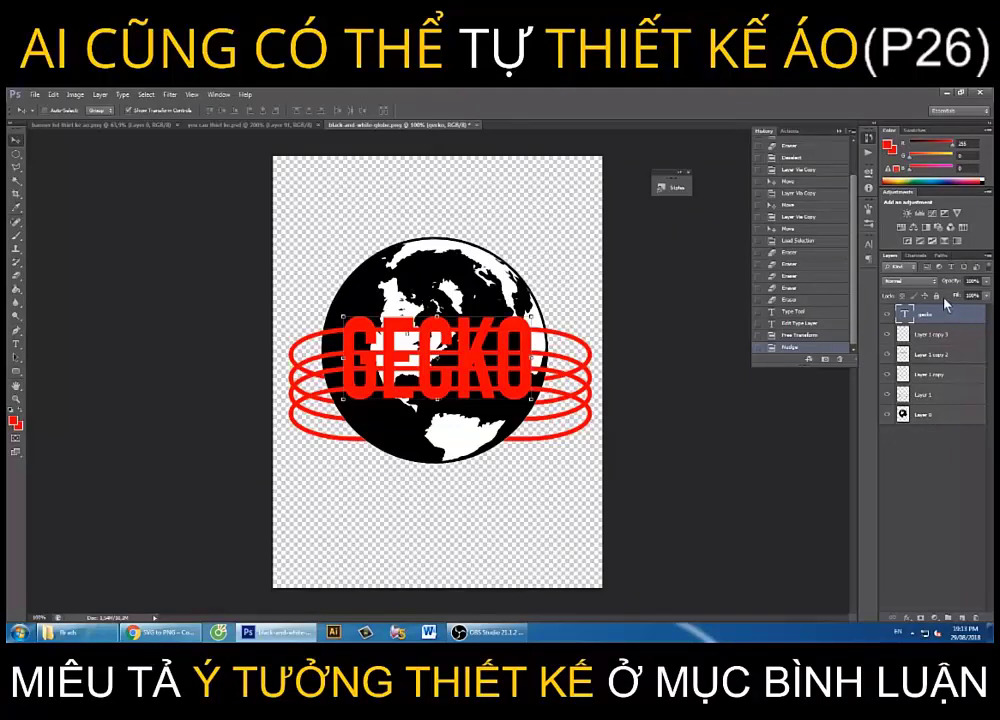
left_click(948, 418, "shift")
left_click_drag(970, 360, 930, 342)
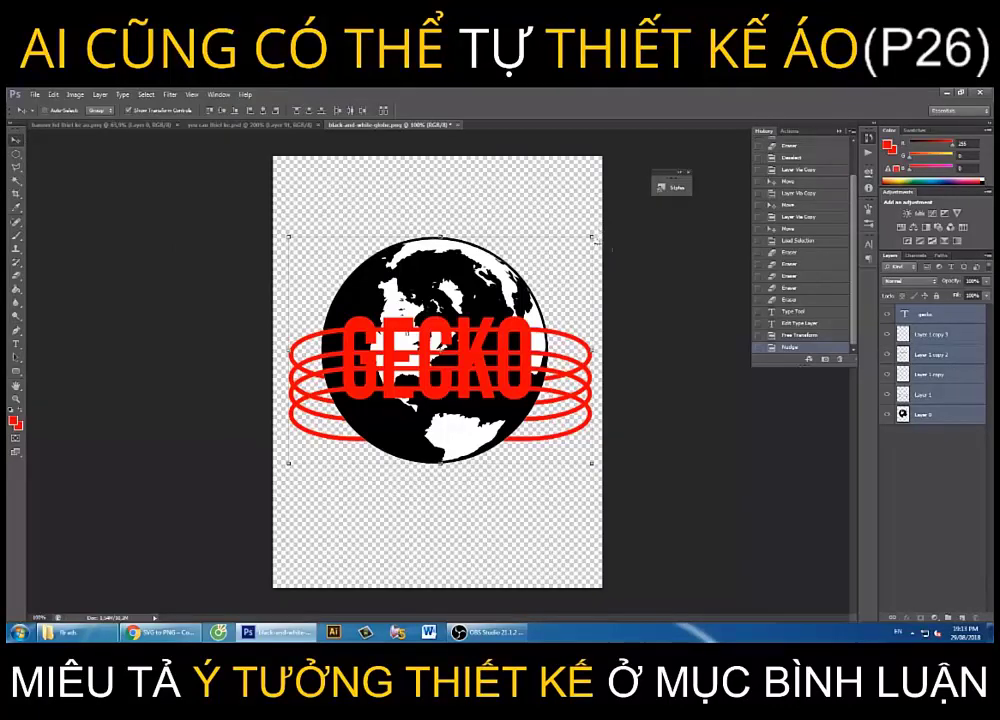
Rotate all layers together about -30° into a diagonal tilt and shift the design slightly up-left
scroll(545, 248, "up", 1)
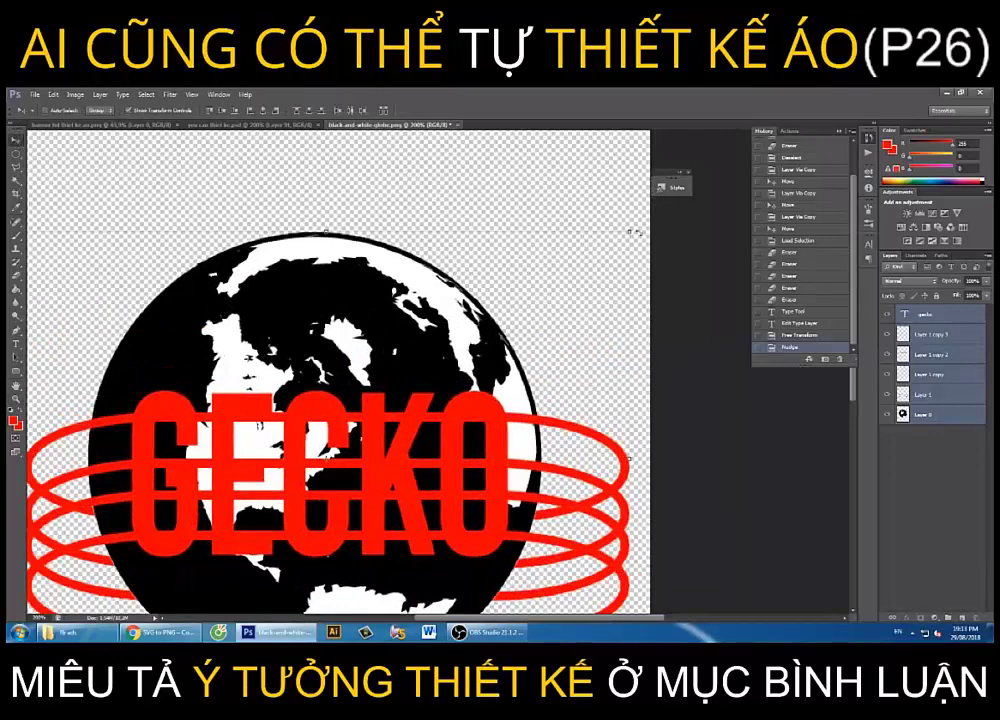
scroll(500, 185, "down", 2)
scroll(498, 205, "down", 2)
scroll(520, 170, "up", 2)
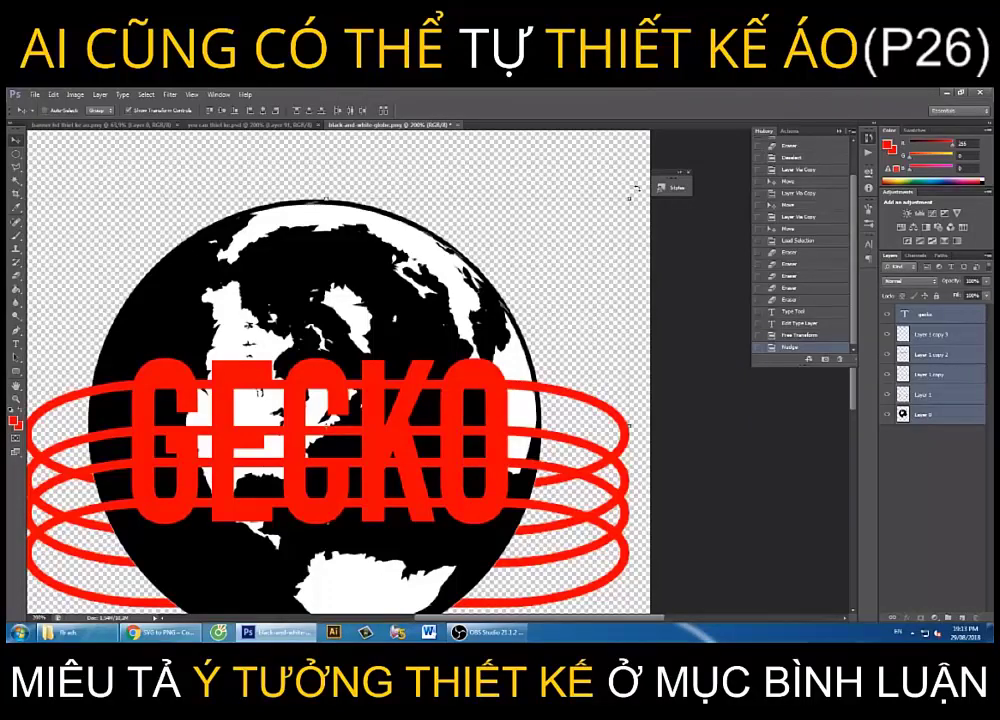
key("ctrl+t")
mouse_move(627, 152)
left_mouse_down()
mouse_move(316, 148)
mouse_move(292, 134)
mouse_move(420, 183)
left_mouse_up()
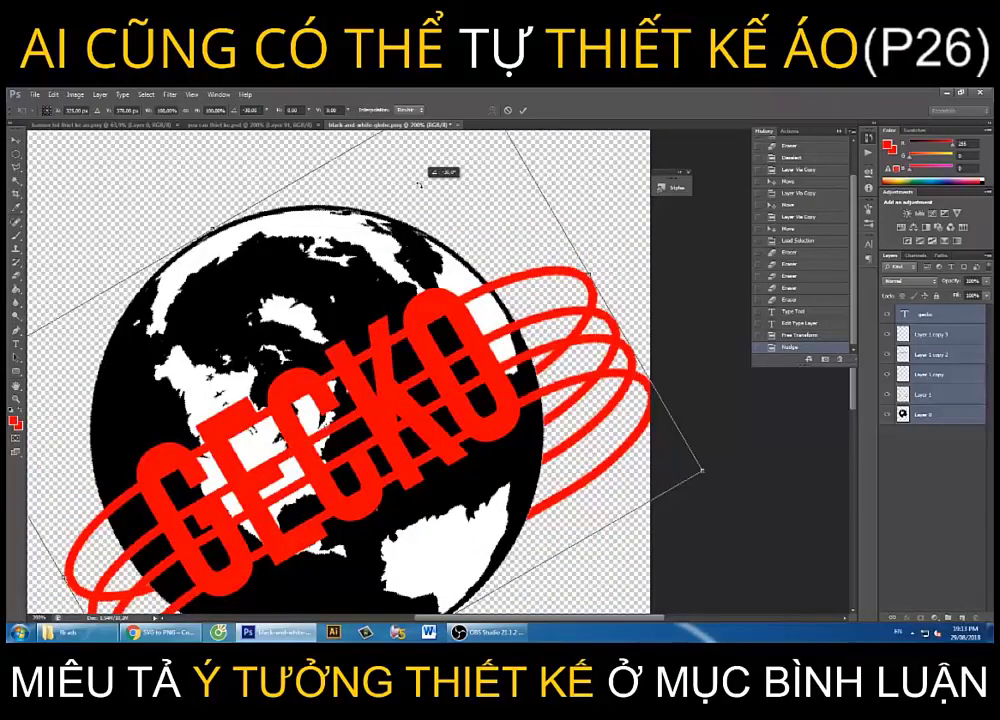
key("Return")
key("z")
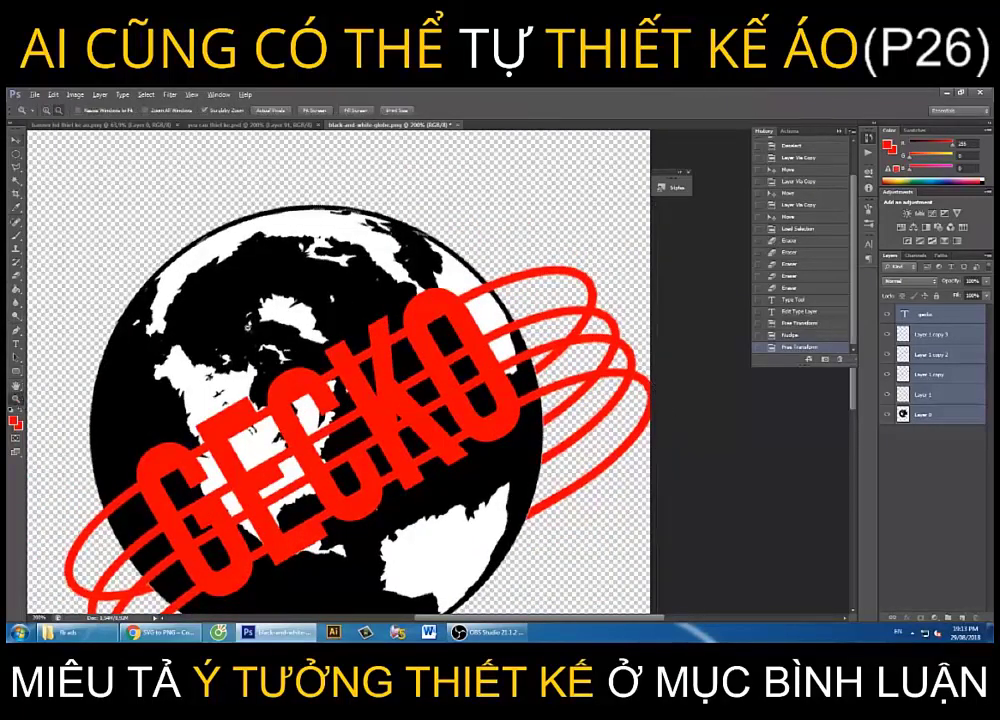
left_click(245, 328, "alt")
left_click(245, 328, "alt")
key("v")
left_click_drag(472, 314, 460, 295)
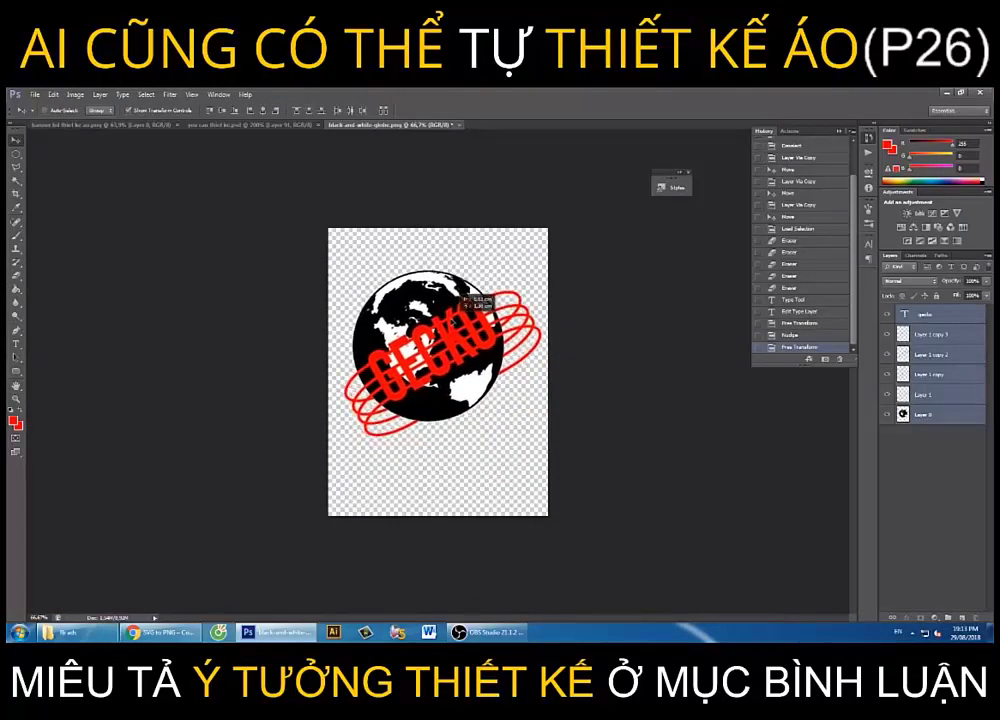
Select the globe's Layer 0, dismiss the no-pixels-selected warning, and view the design at 100%
left_click(15, 152)
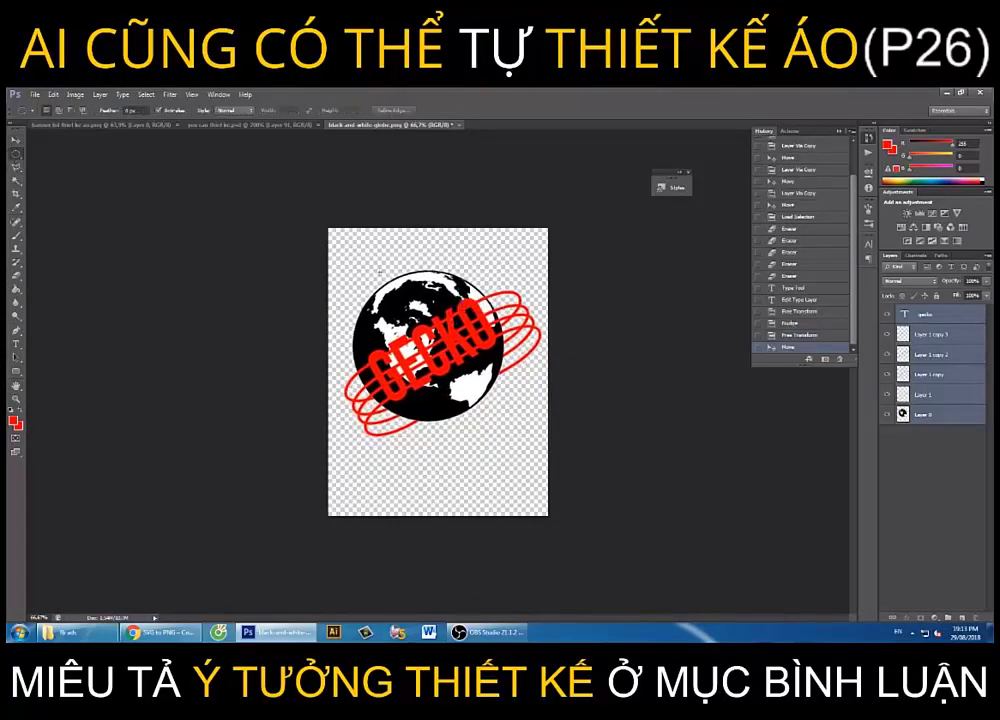
left_click(946, 419)
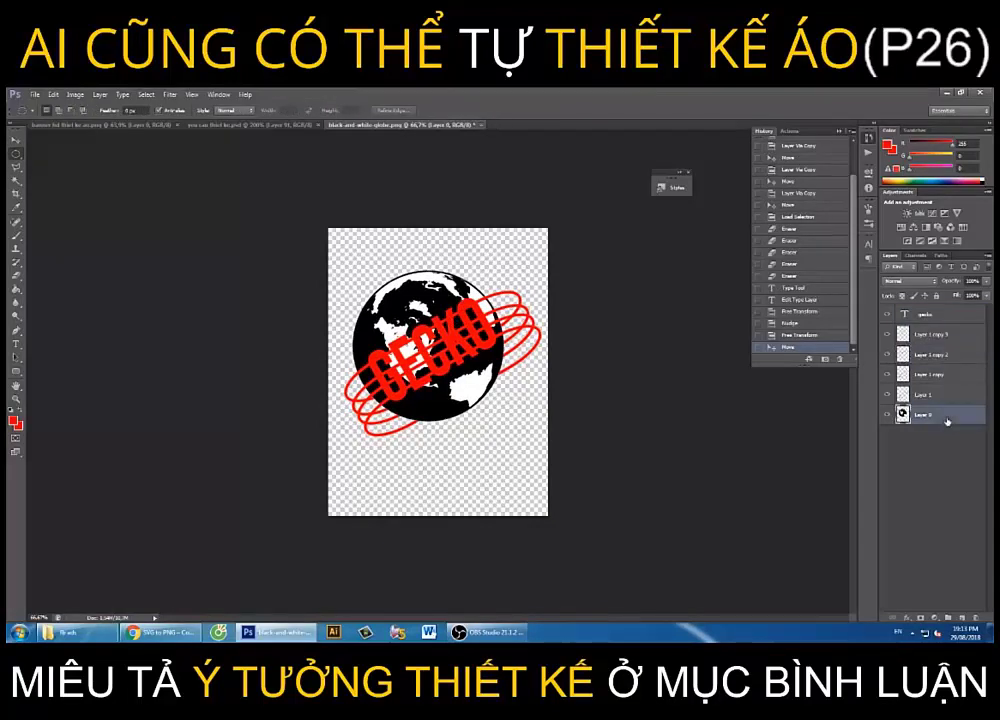
left_click_drag(296, 144, 279, 134)
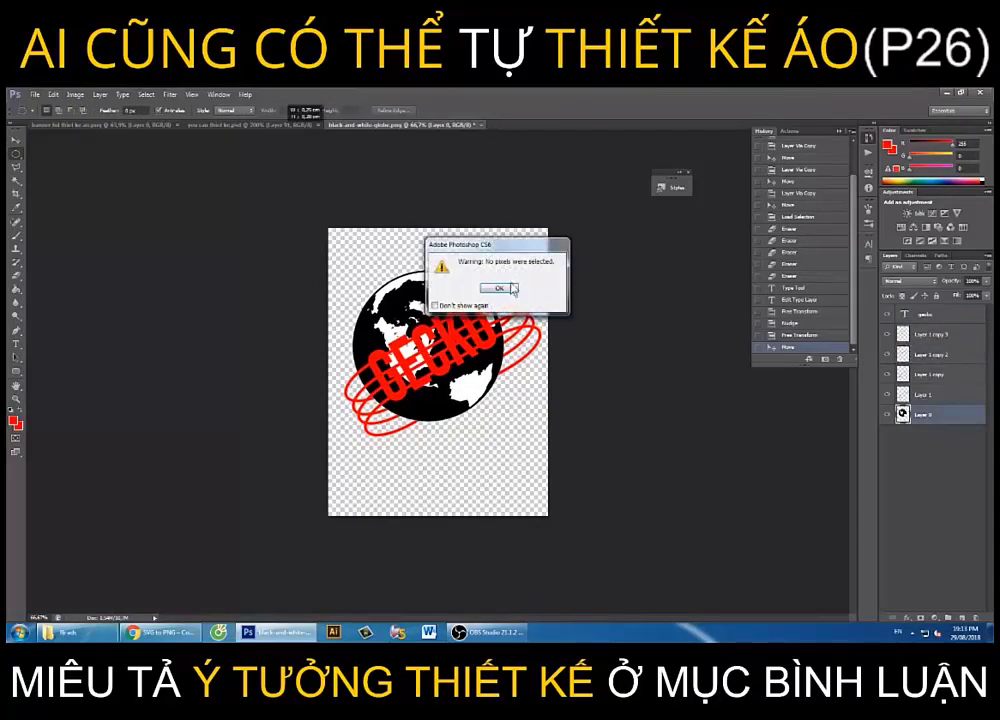
left_click(496, 286)
left_click(282, 126)
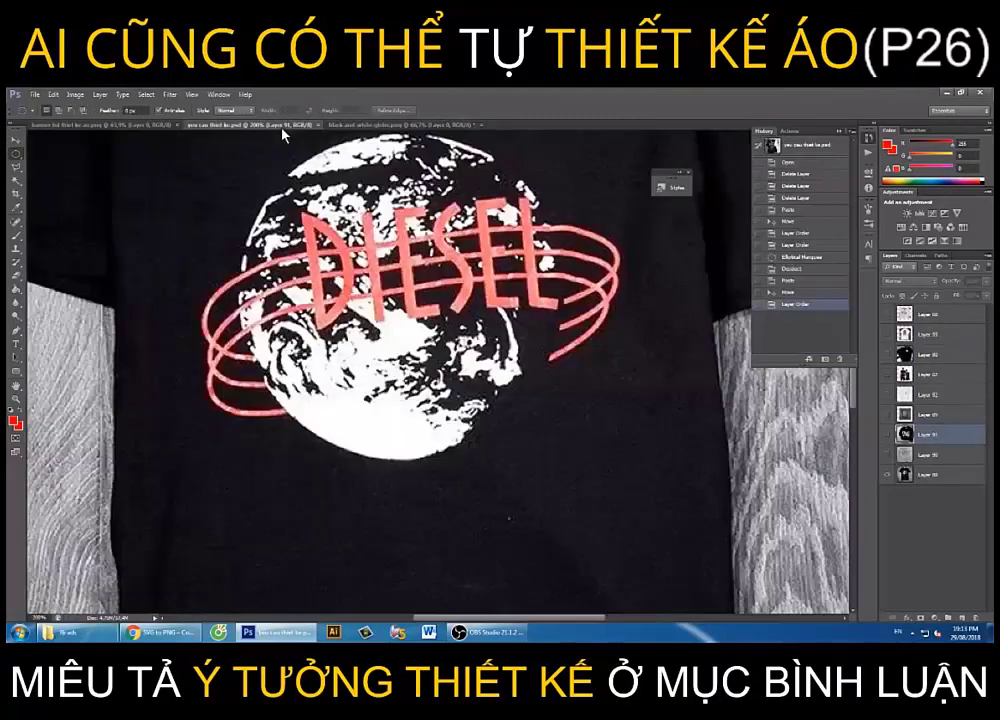
left_click(407, 126)
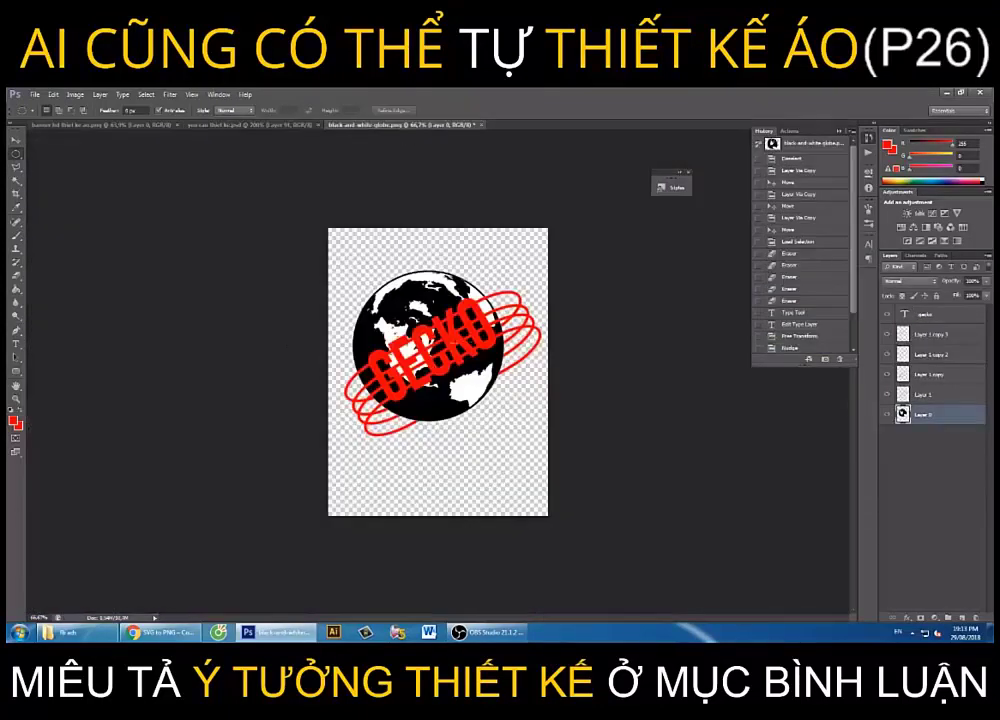
key("z")
left_click(371, 316)
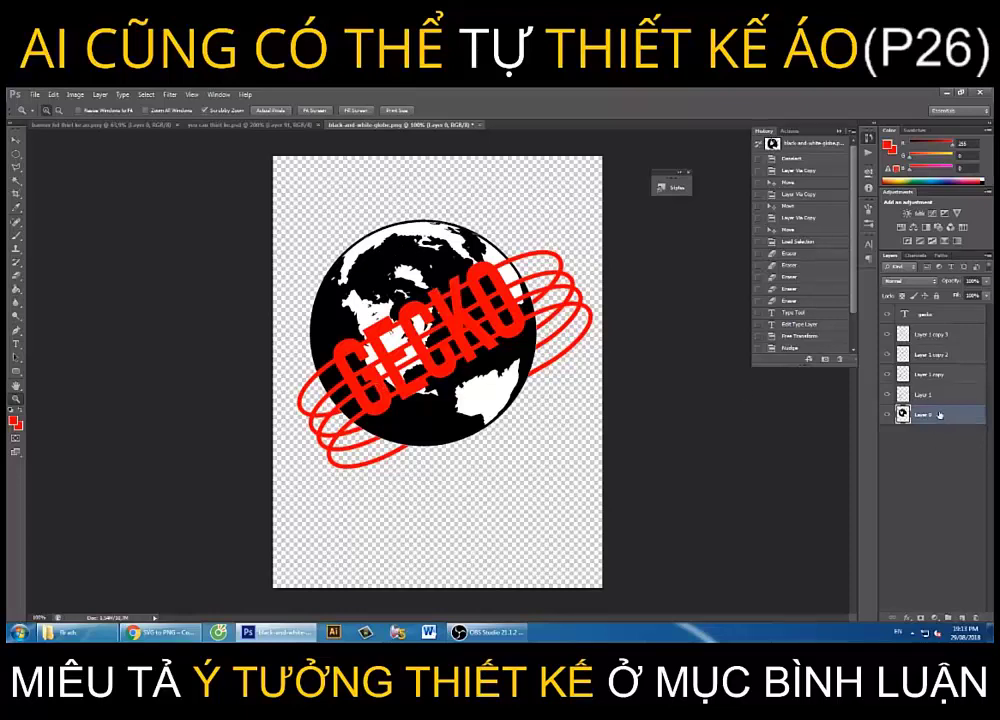
Undo a Background Eraser pass on the globe and invert Layer 0 to white
left_click(16, 275)
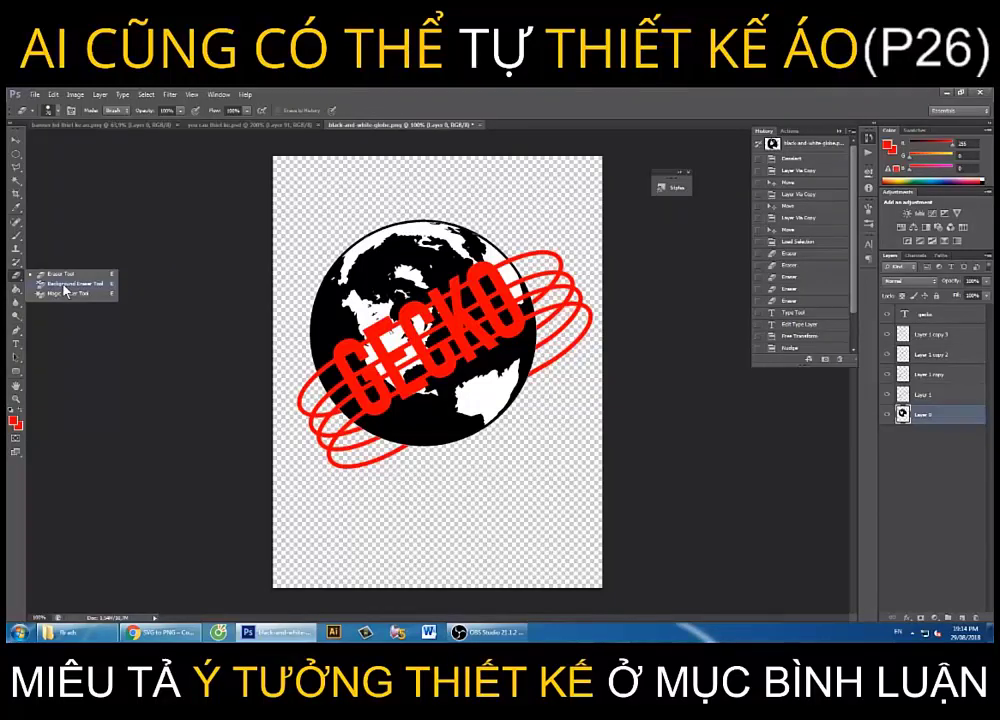
left_click(63, 285)
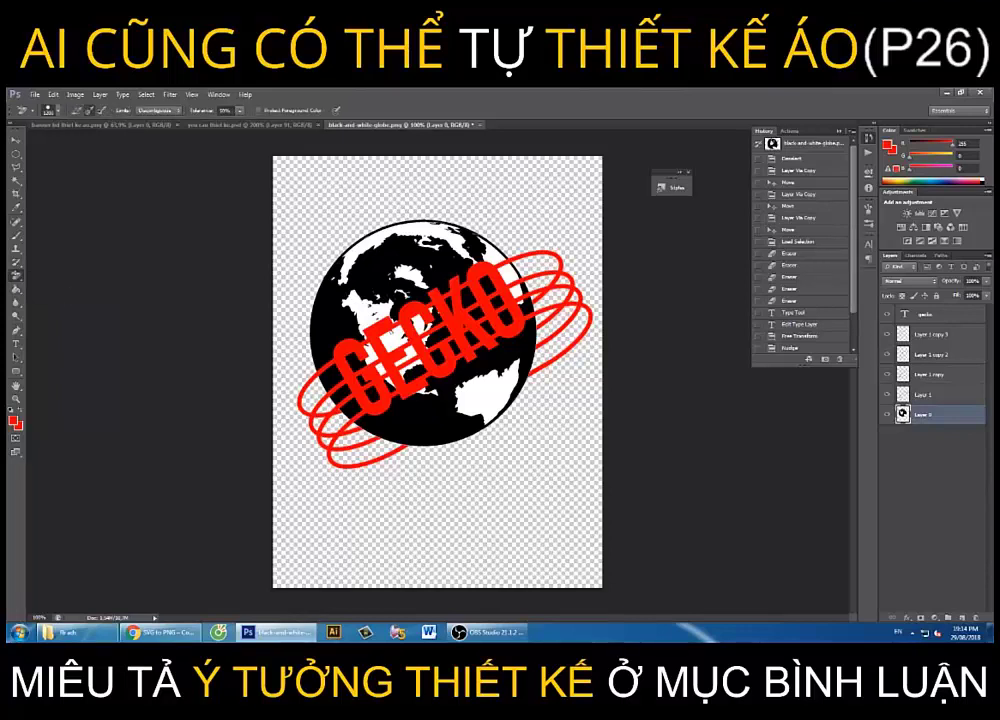
left_click(440, 240)
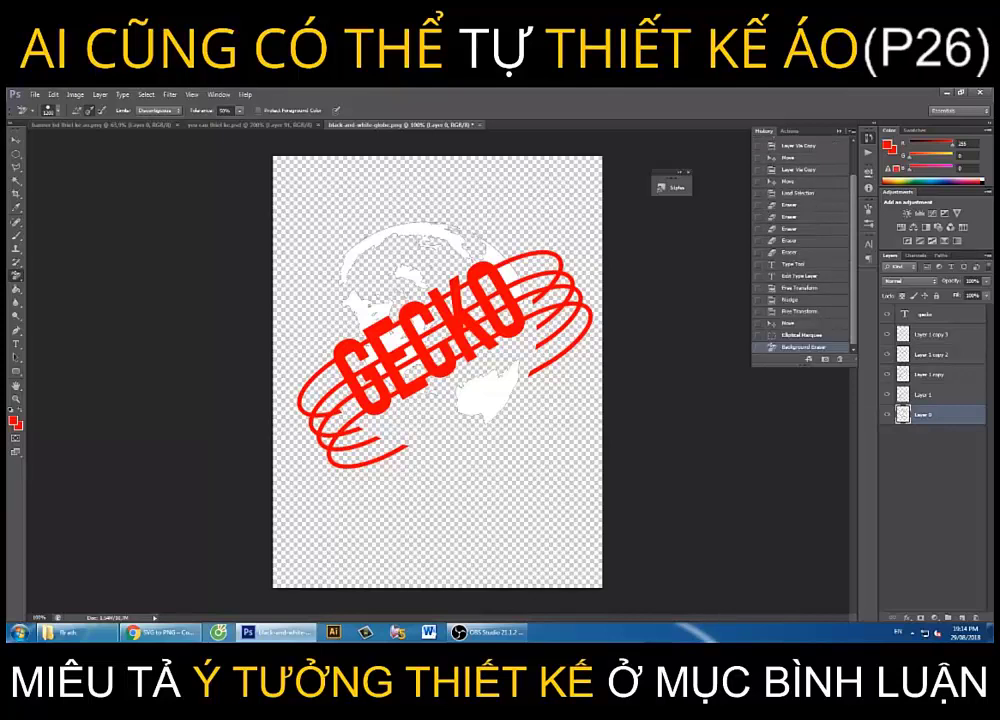
key("ctrl+z")
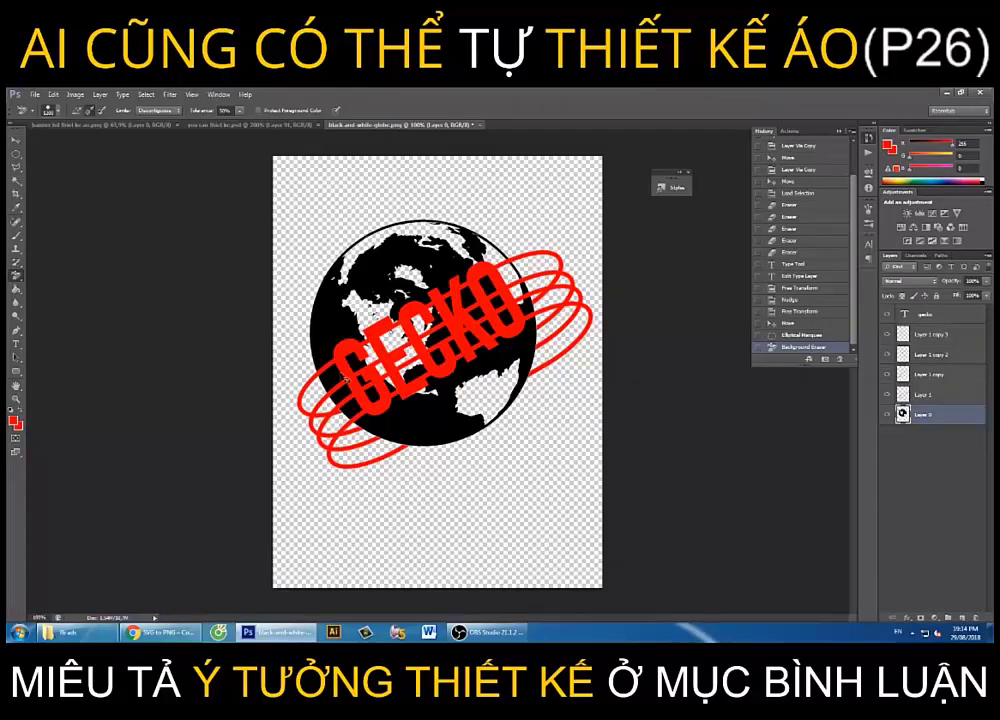
key("ctrl+i")
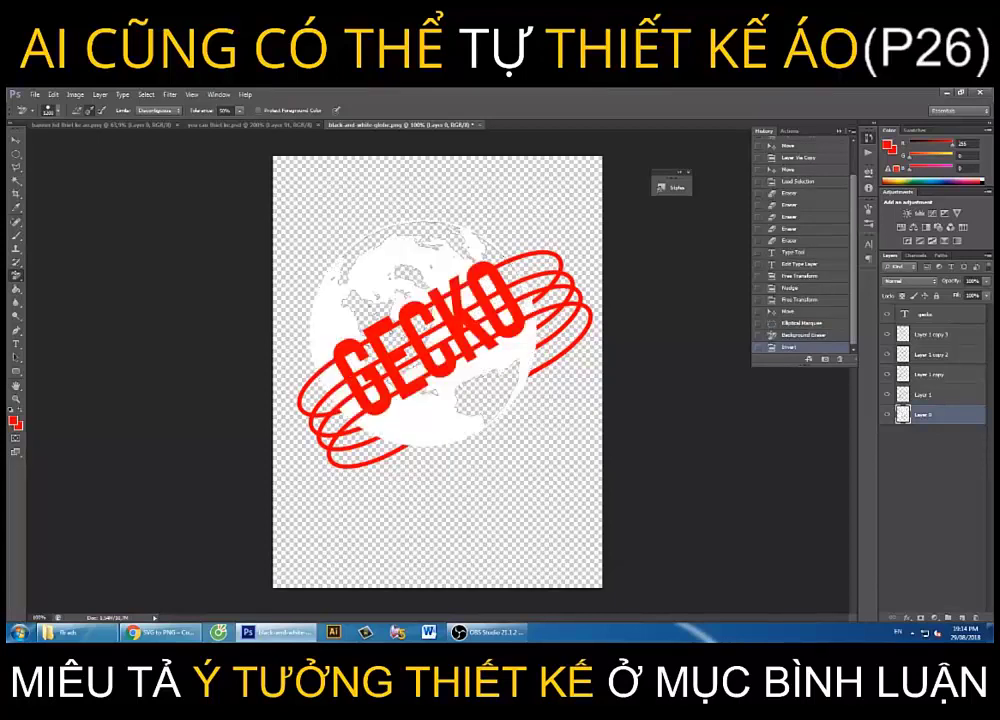
Crop the canvas by pulling the top, bottom and left edges in around the globe design
left_click(15, 153)
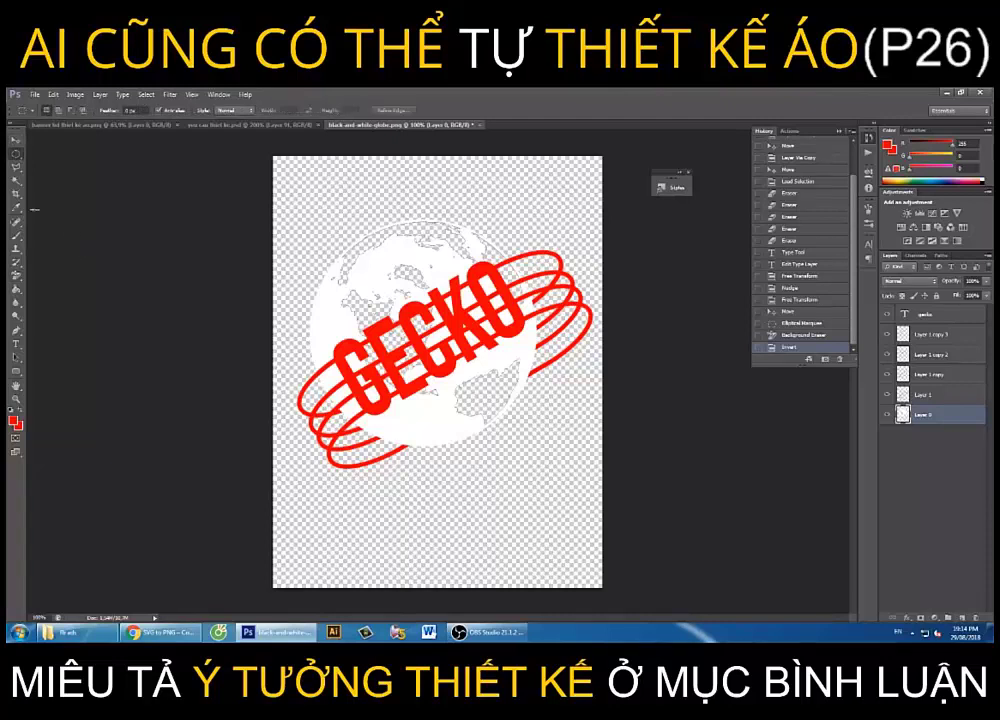
left_click(16, 194)
left_click(50, 192)
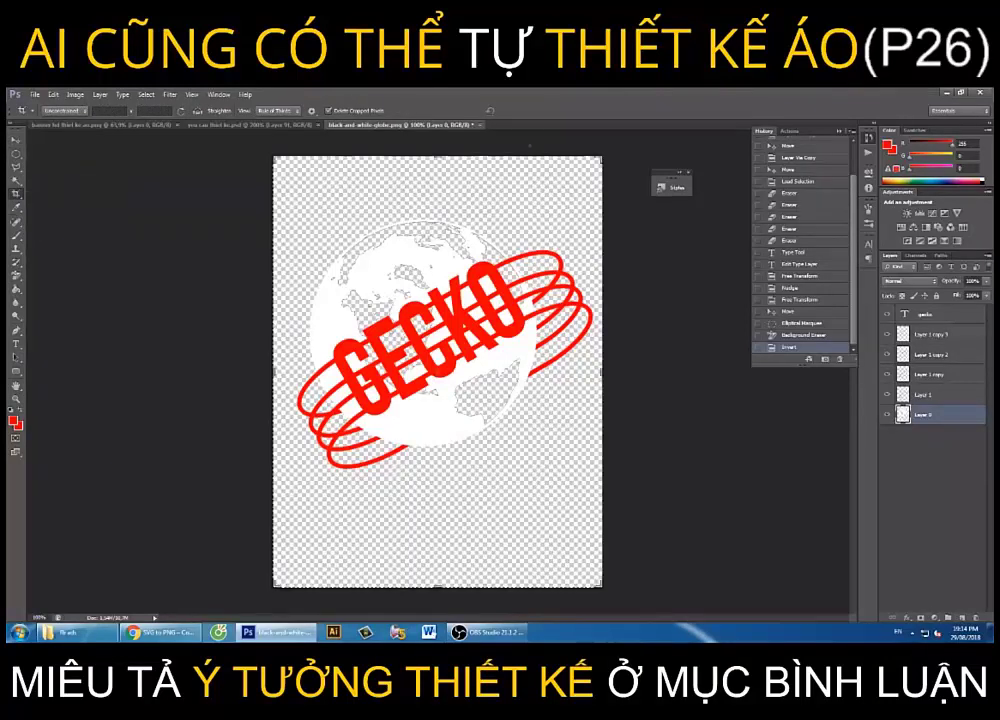
left_click_drag(436, 170, 436, 184)
left_click_drag(450, 553, 450, 502)
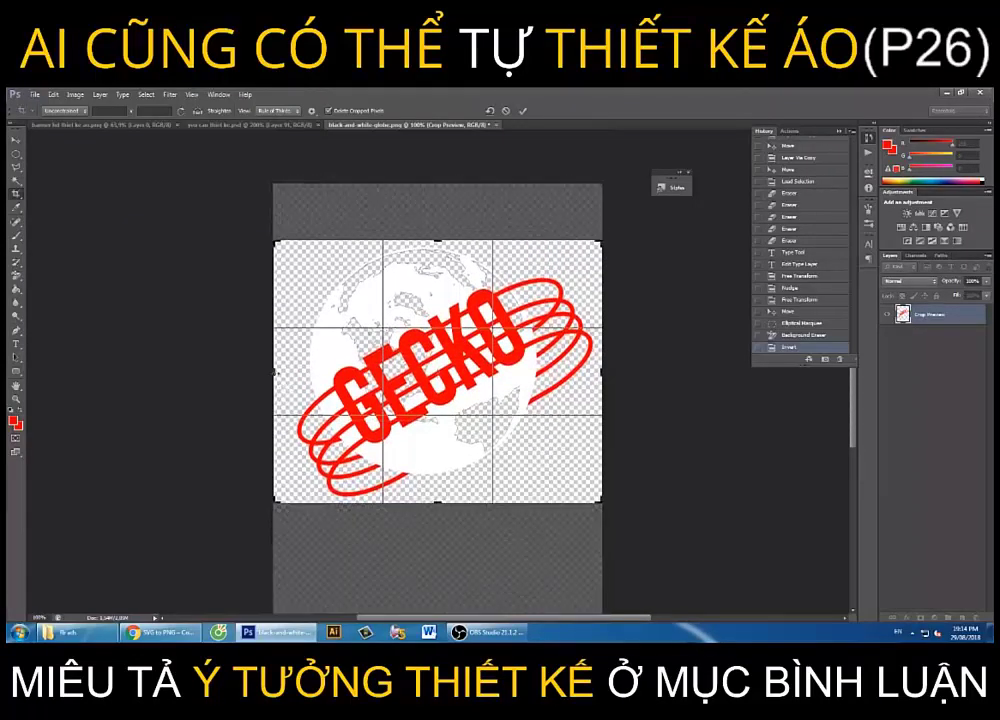
left_click_drag(275, 372, 284, 372)
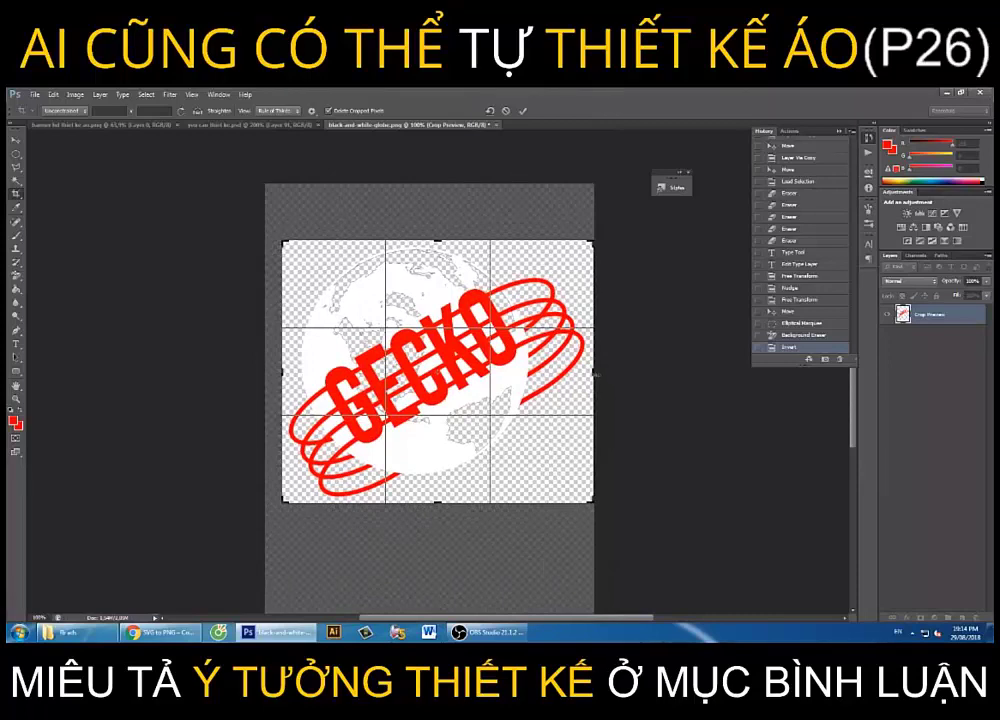
left_click_drag(593, 373, 591, 373)
key("Return")
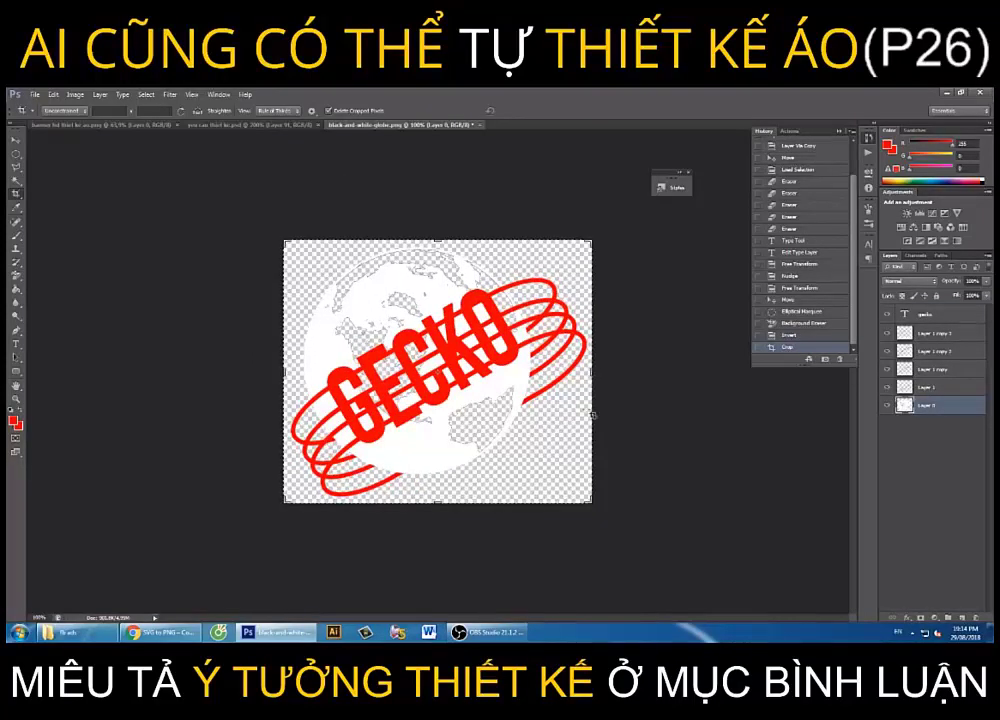
Save the cropped globe design as PNG 'black-and-white-globe.png' and return to the browser
key("ctrl+shift+s")
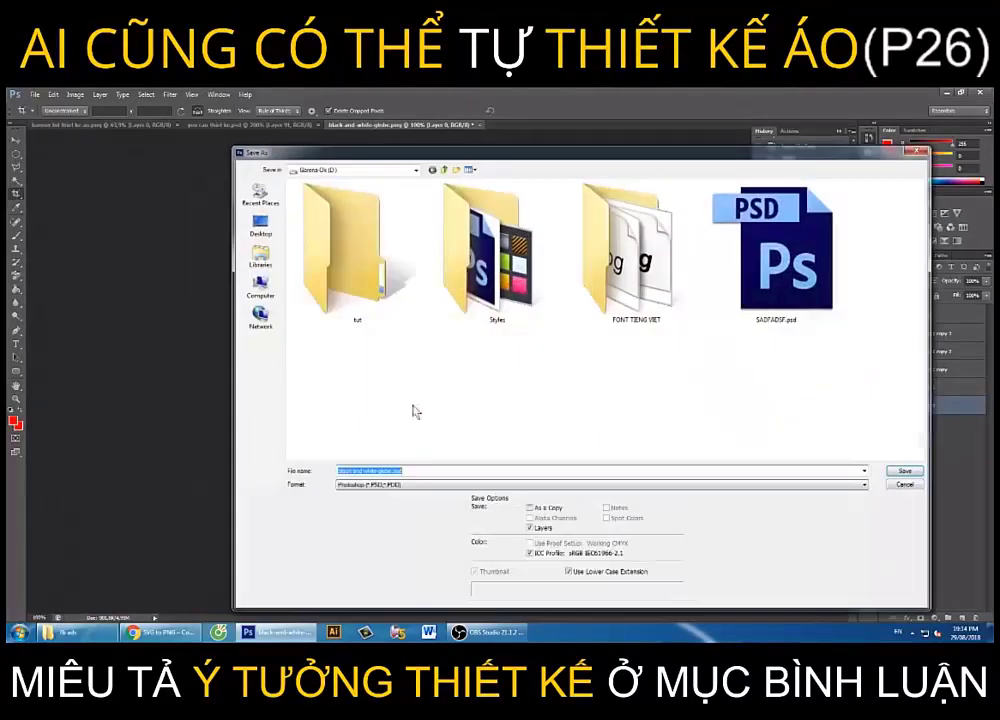
left_click(384, 486)
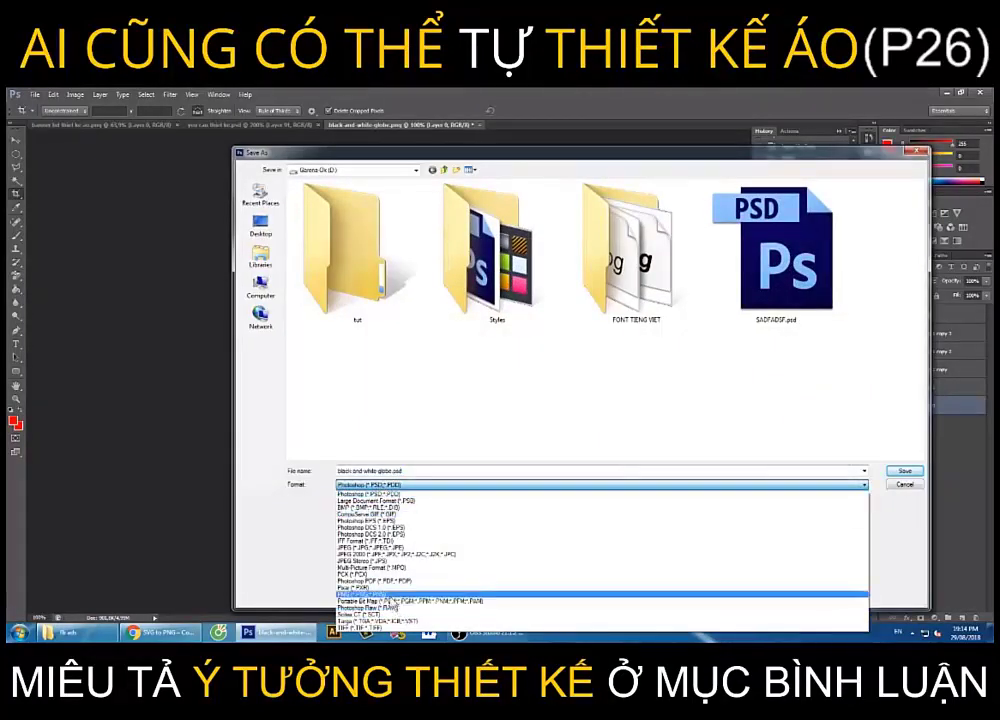
left_click(400, 595)
double_click(437, 473)
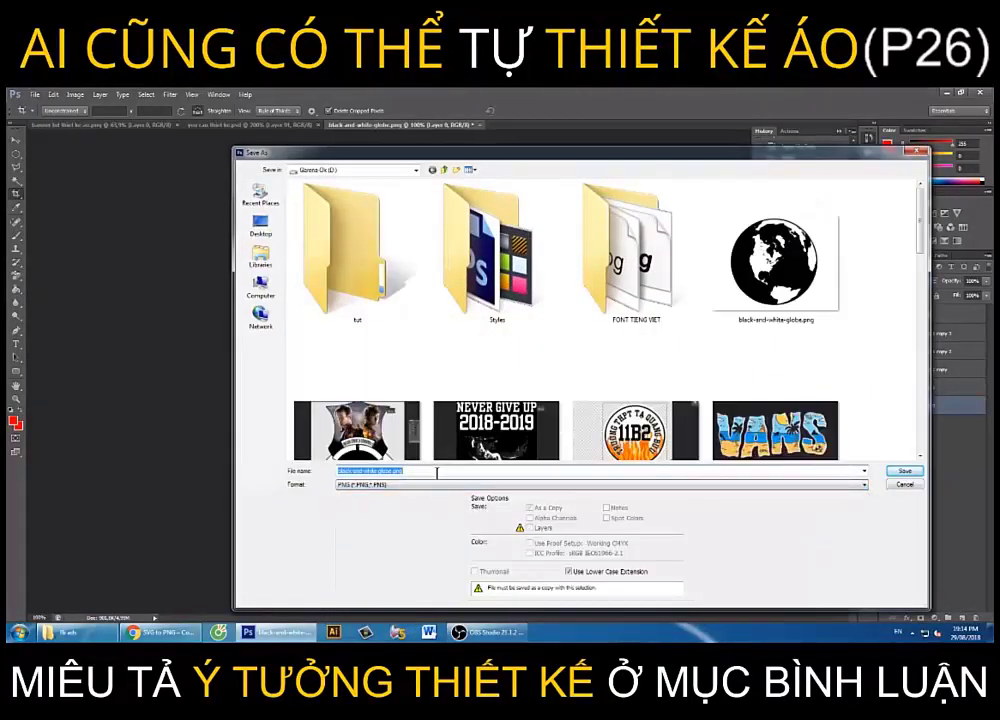
type("pcch")
key("Return")
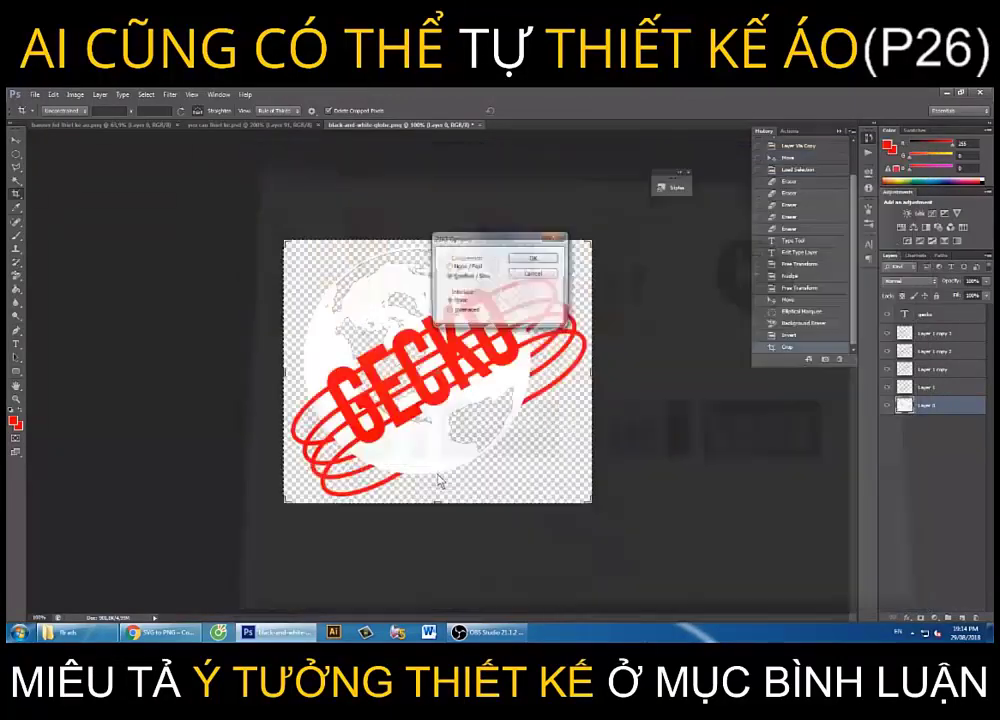
key("Return")
left_click(160, 632)
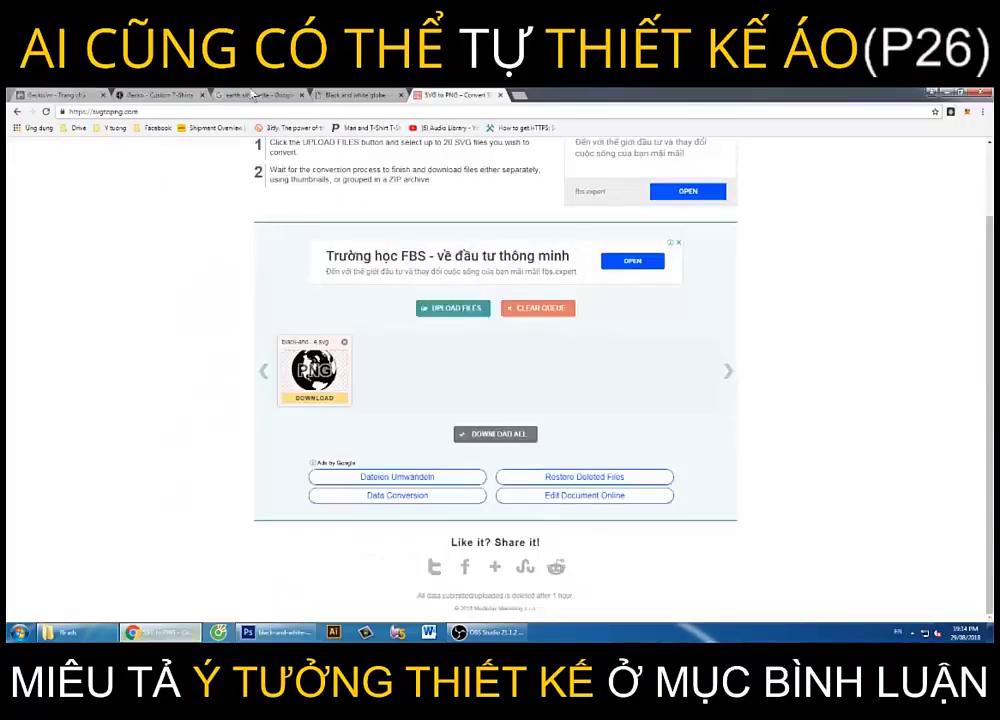
Load gecko earth.png into the gecko.vn image upload form
left_click(148, 96)
scroll(712, 262, "up", 5)
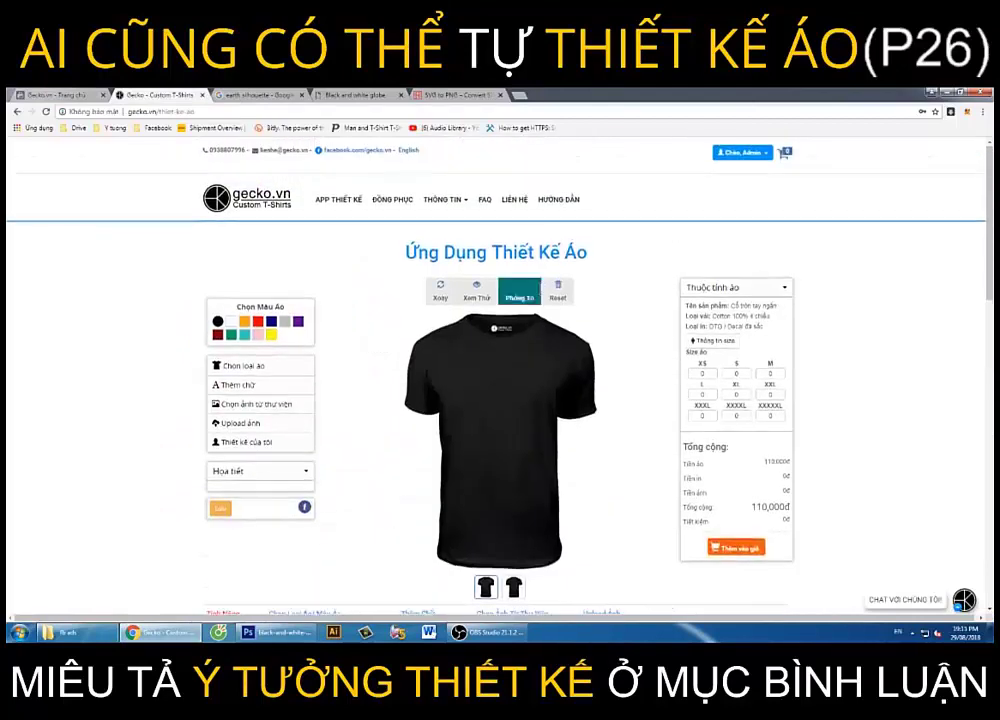
left_click(705, 266)
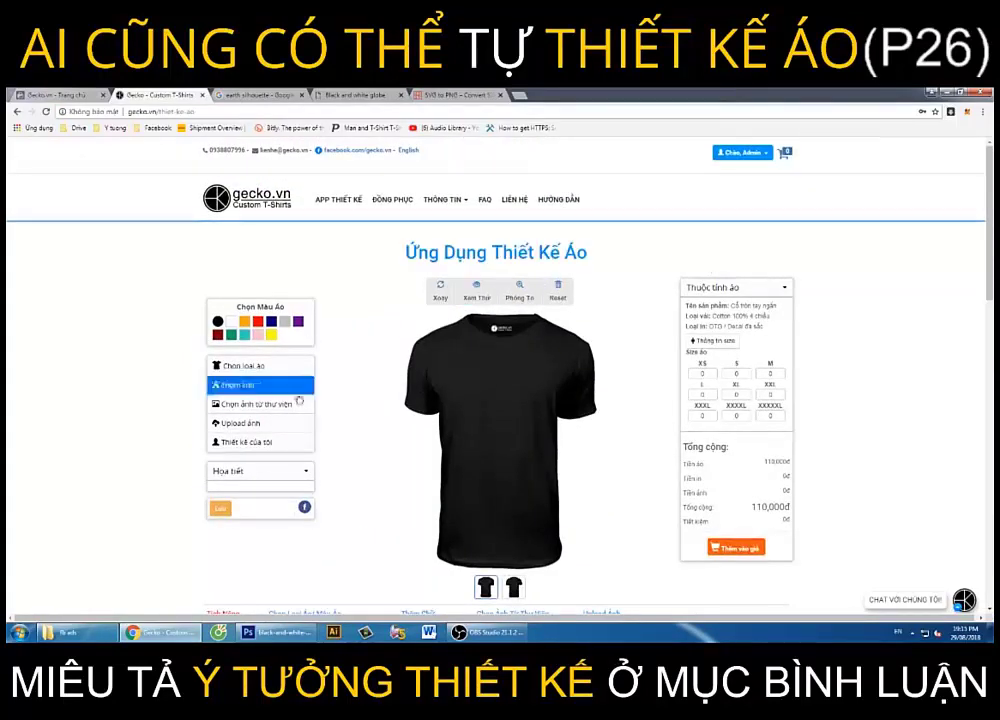
left_click(248, 426)
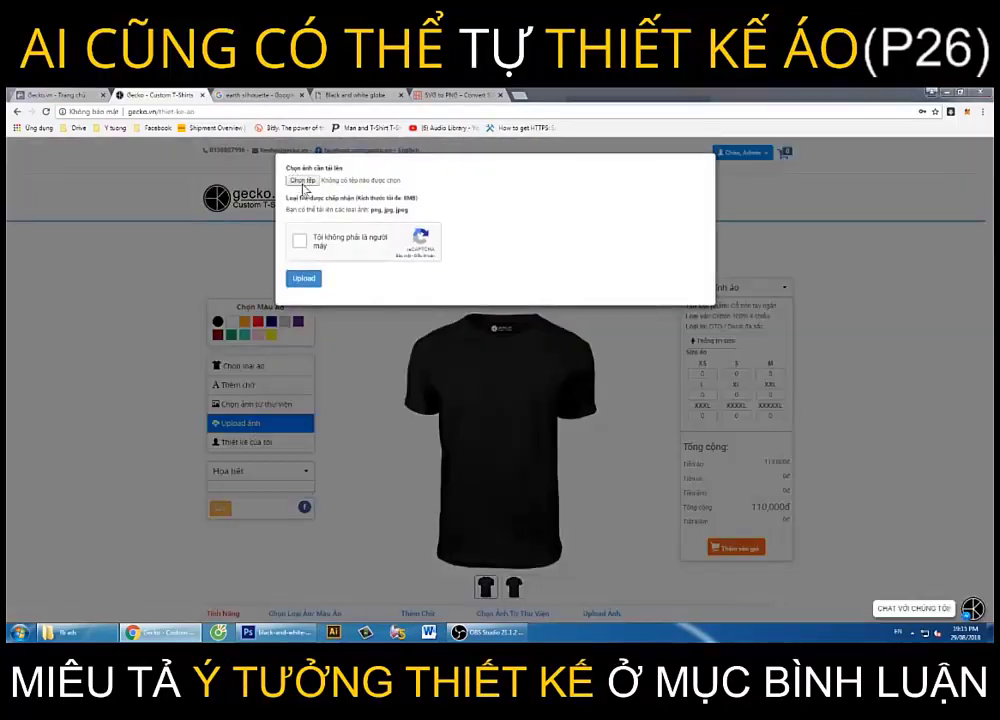
left_click(299, 182)
left_click(367, 316)
double_click(367, 316)
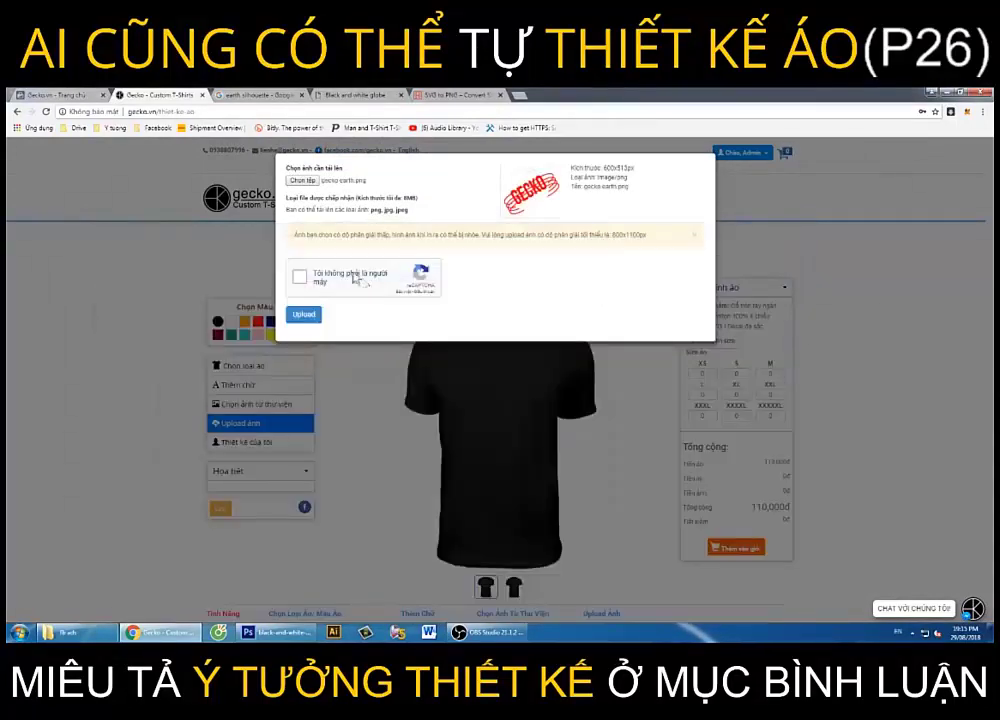
Pass the reCAPTCHA not-a-robot check, retrying after the error alert
left_click(300, 285)
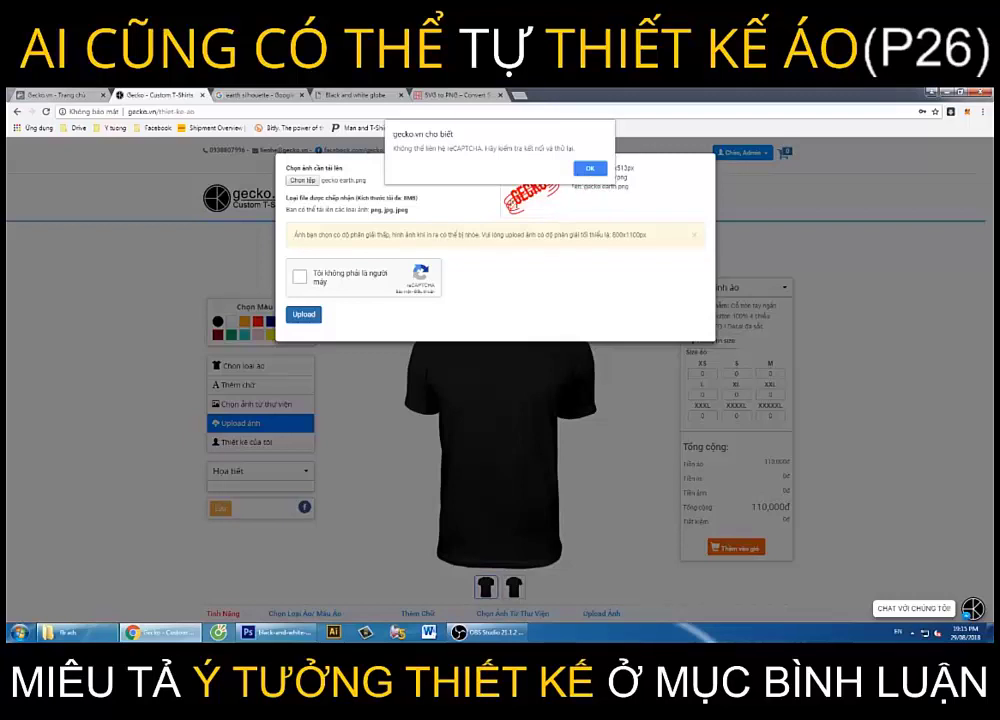
left_click(590, 172)
left_click(301, 281)
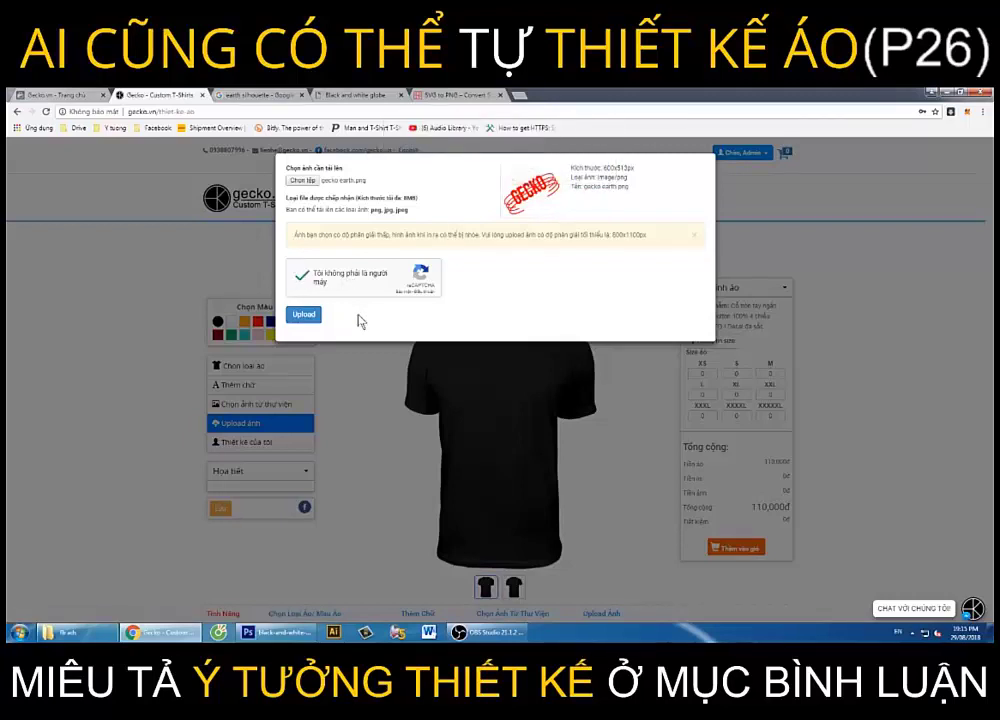
Upload the globe design onto the T-shirt and enlarge it slightly
left_click(315, 316)
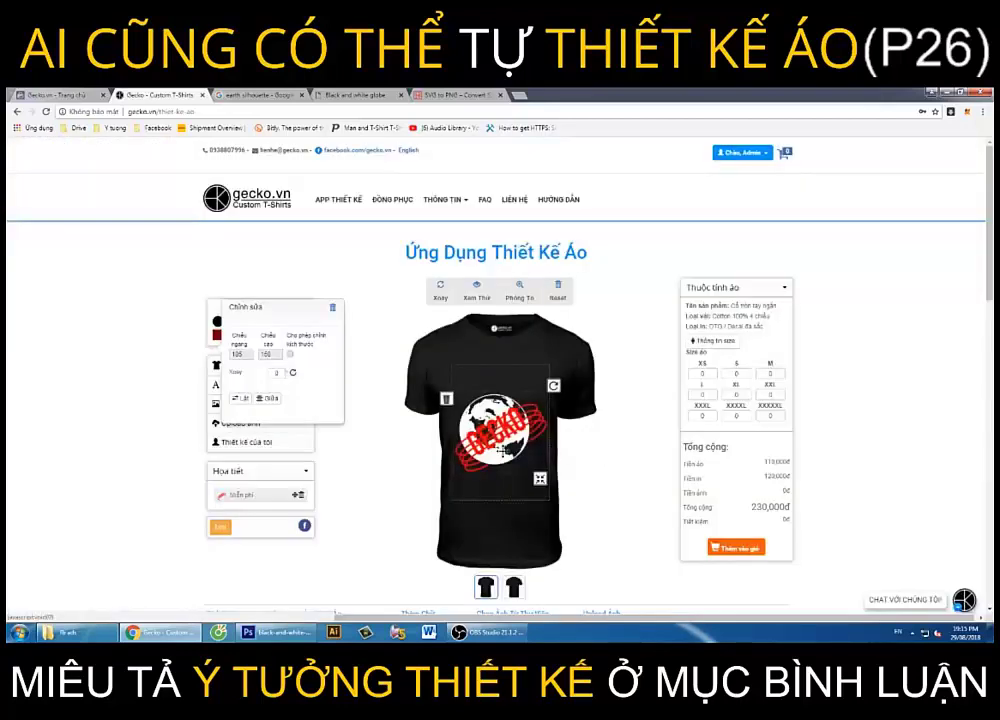
left_click_drag(537, 455, 542, 460)
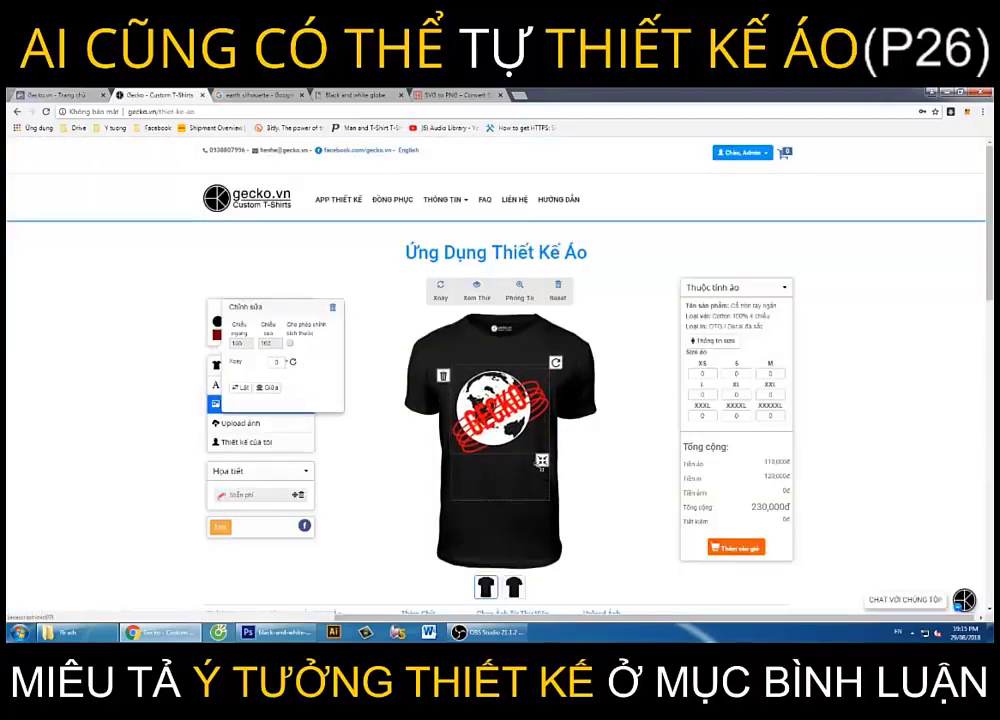
left_click(600, 458)
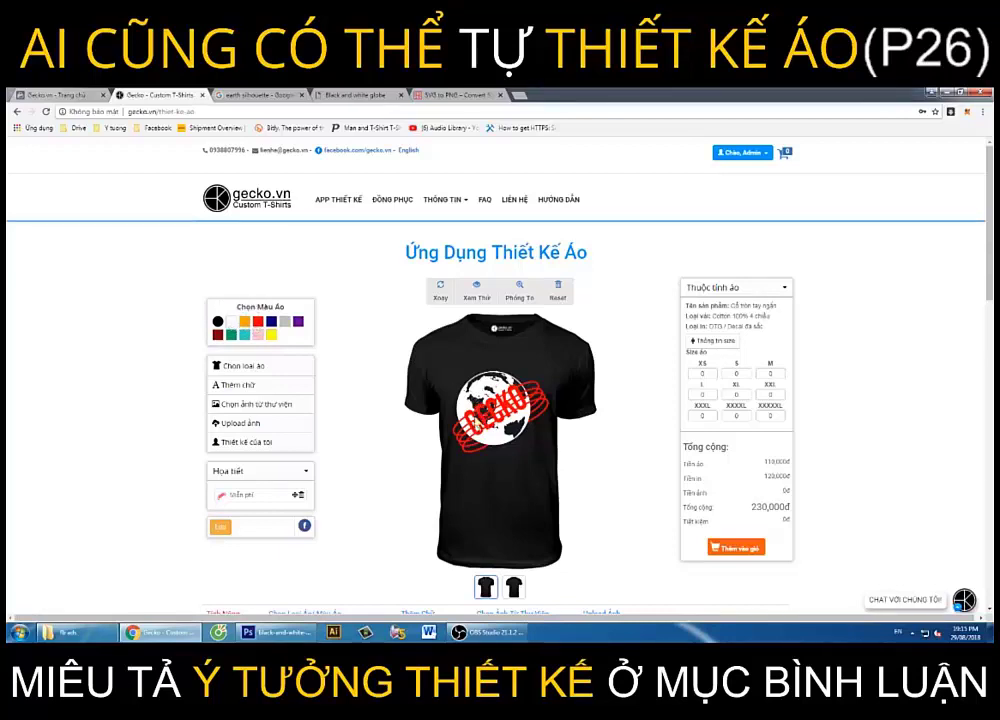
Preview the shirt in red, navy, purple and pink, then settle on black
left_click(244, 321)
left_click(270, 323)
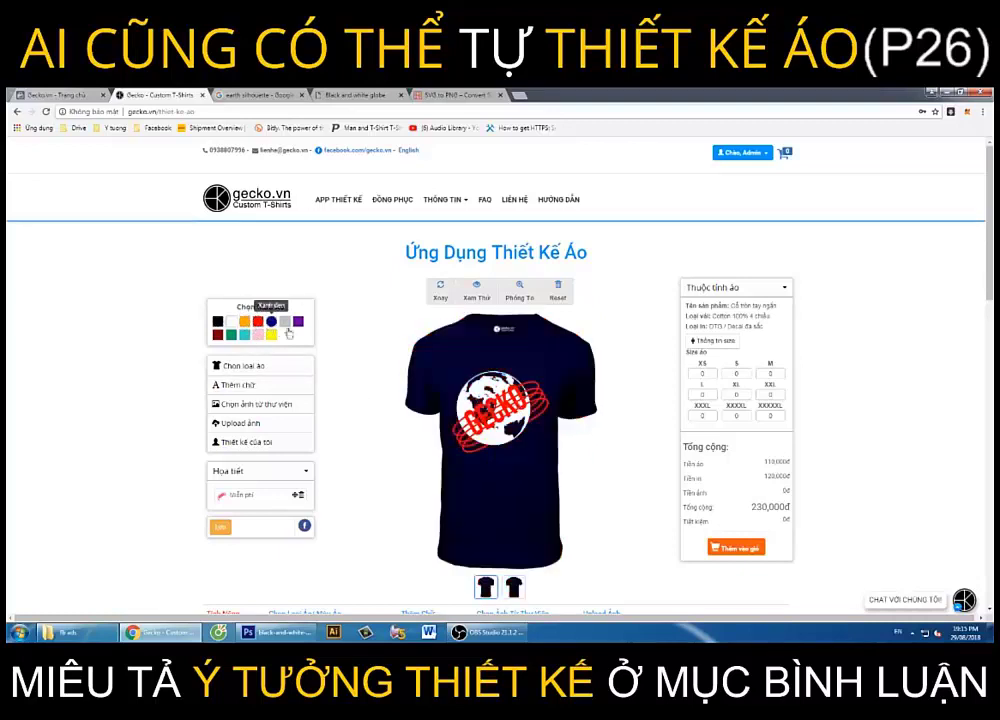
left_click(257, 321)
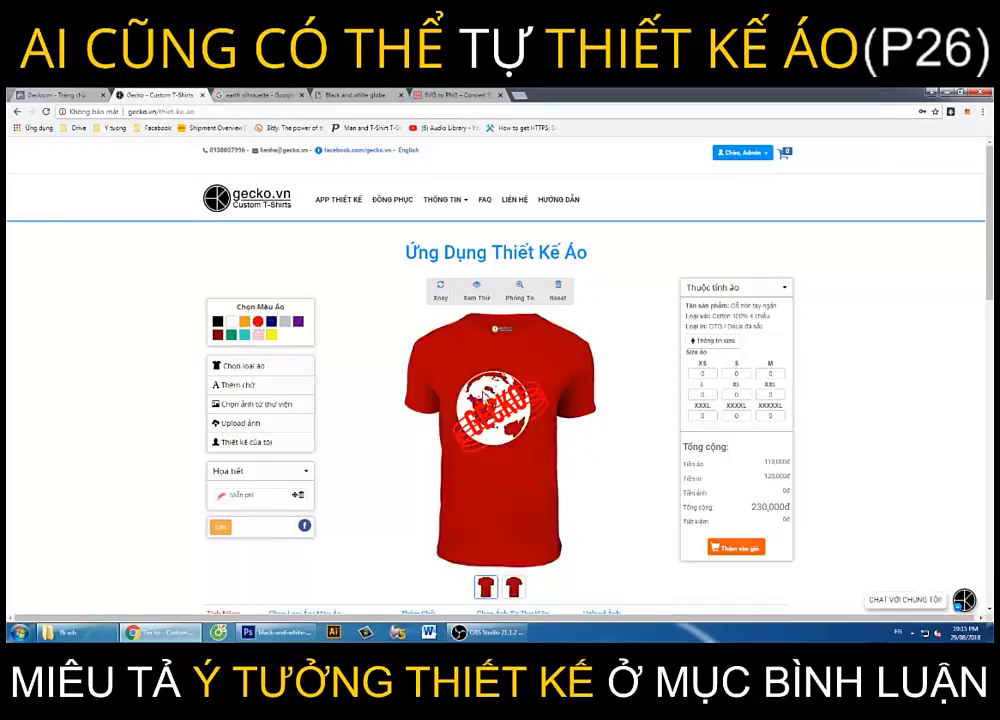
left_click(519, 290)
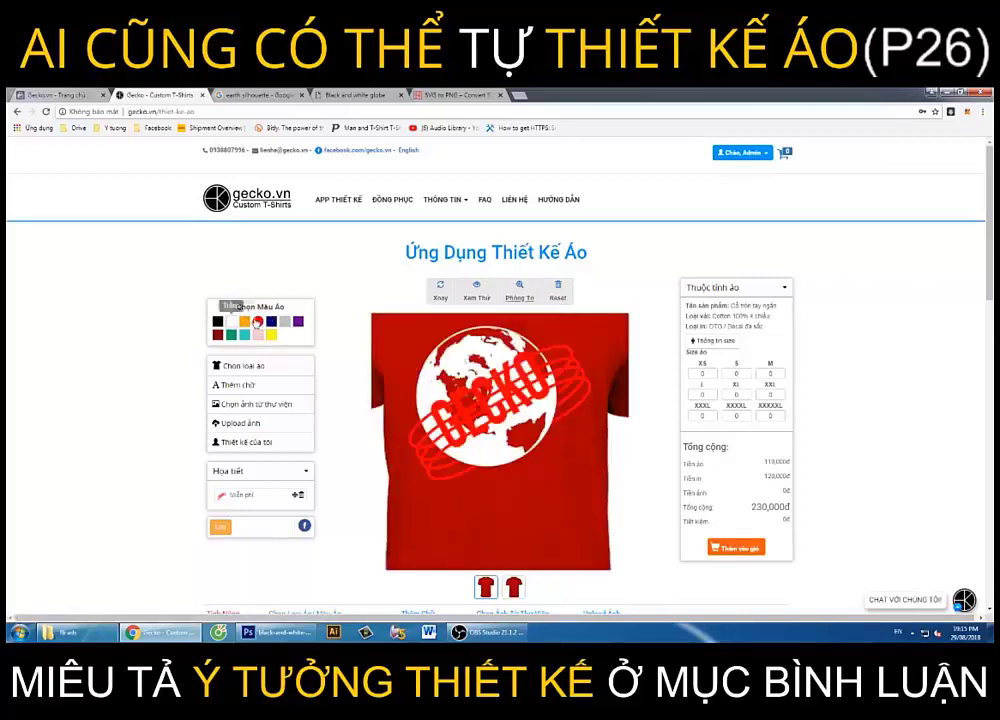
left_click(297, 323)
left_click(270, 334)
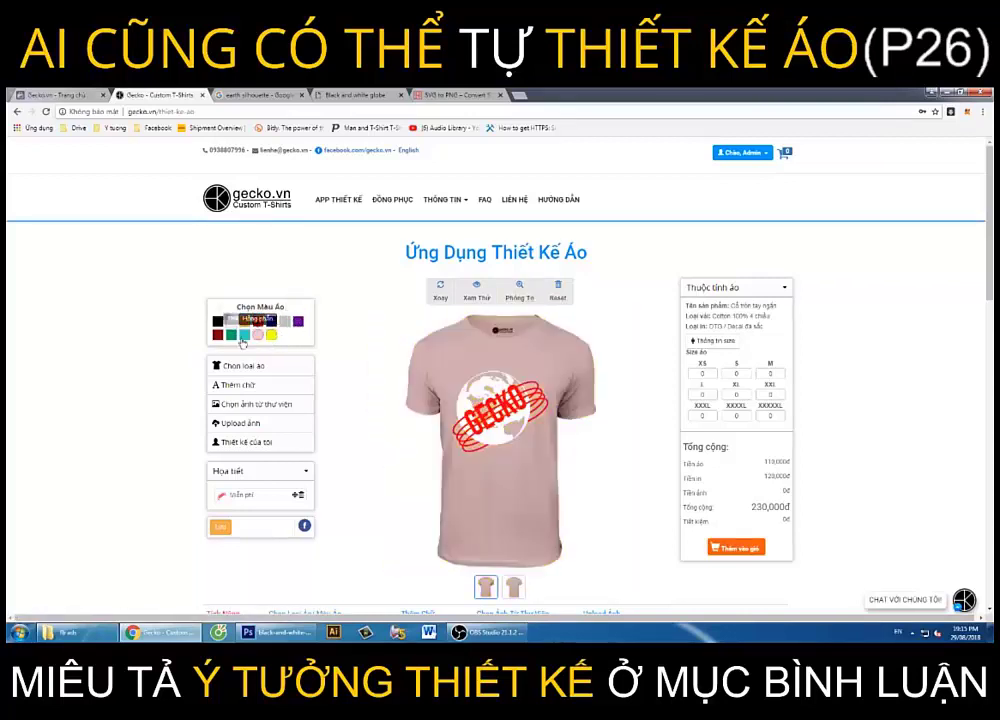
left_click(244, 334)
left_click(218, 321)
left_click(487, 410)
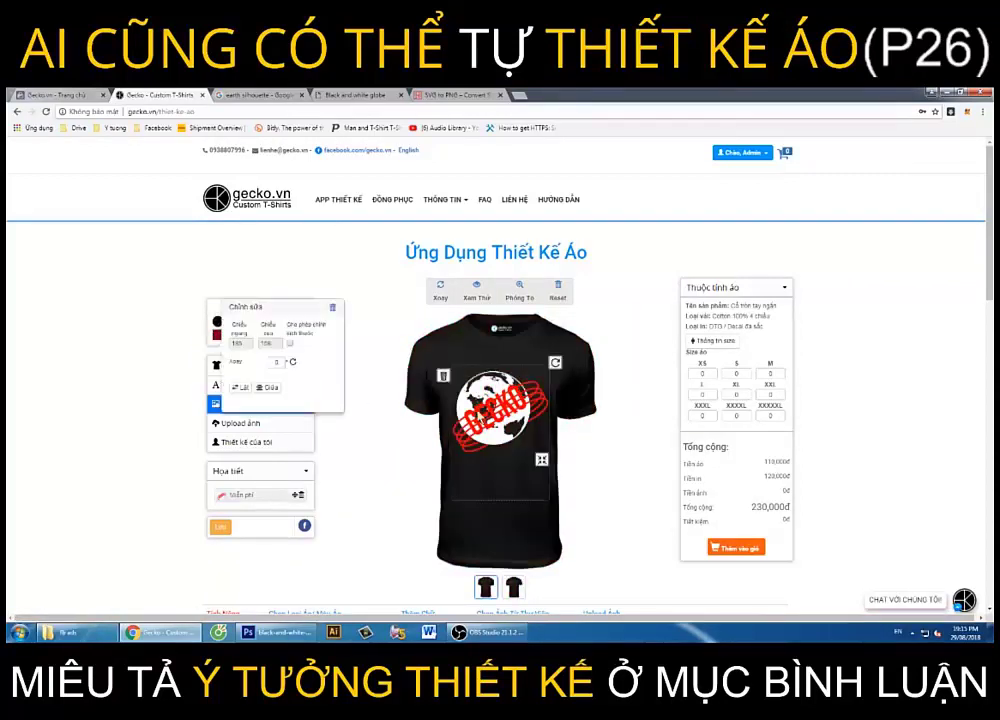